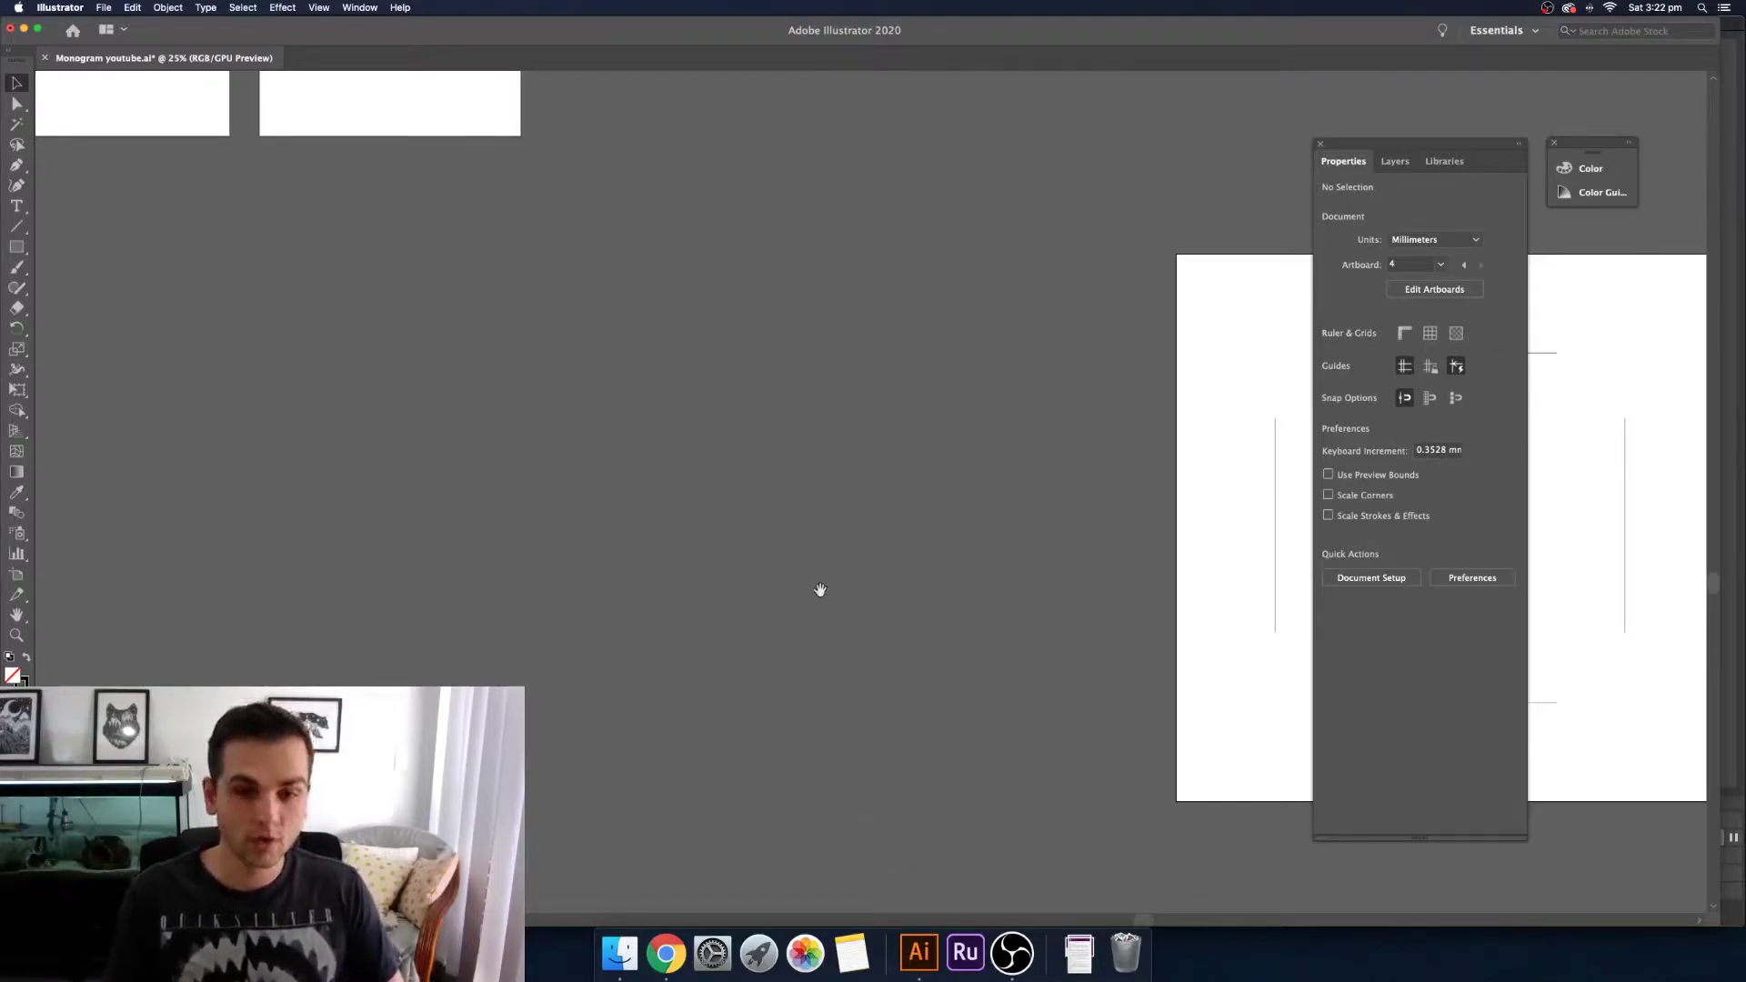
Step: Draw an unfilled black rectangle about 372 by 397 mm beside the artboard and set its stroke to 84 pt
drag(820, 590, 807, 581)
scroll(809, 574, down, 3)
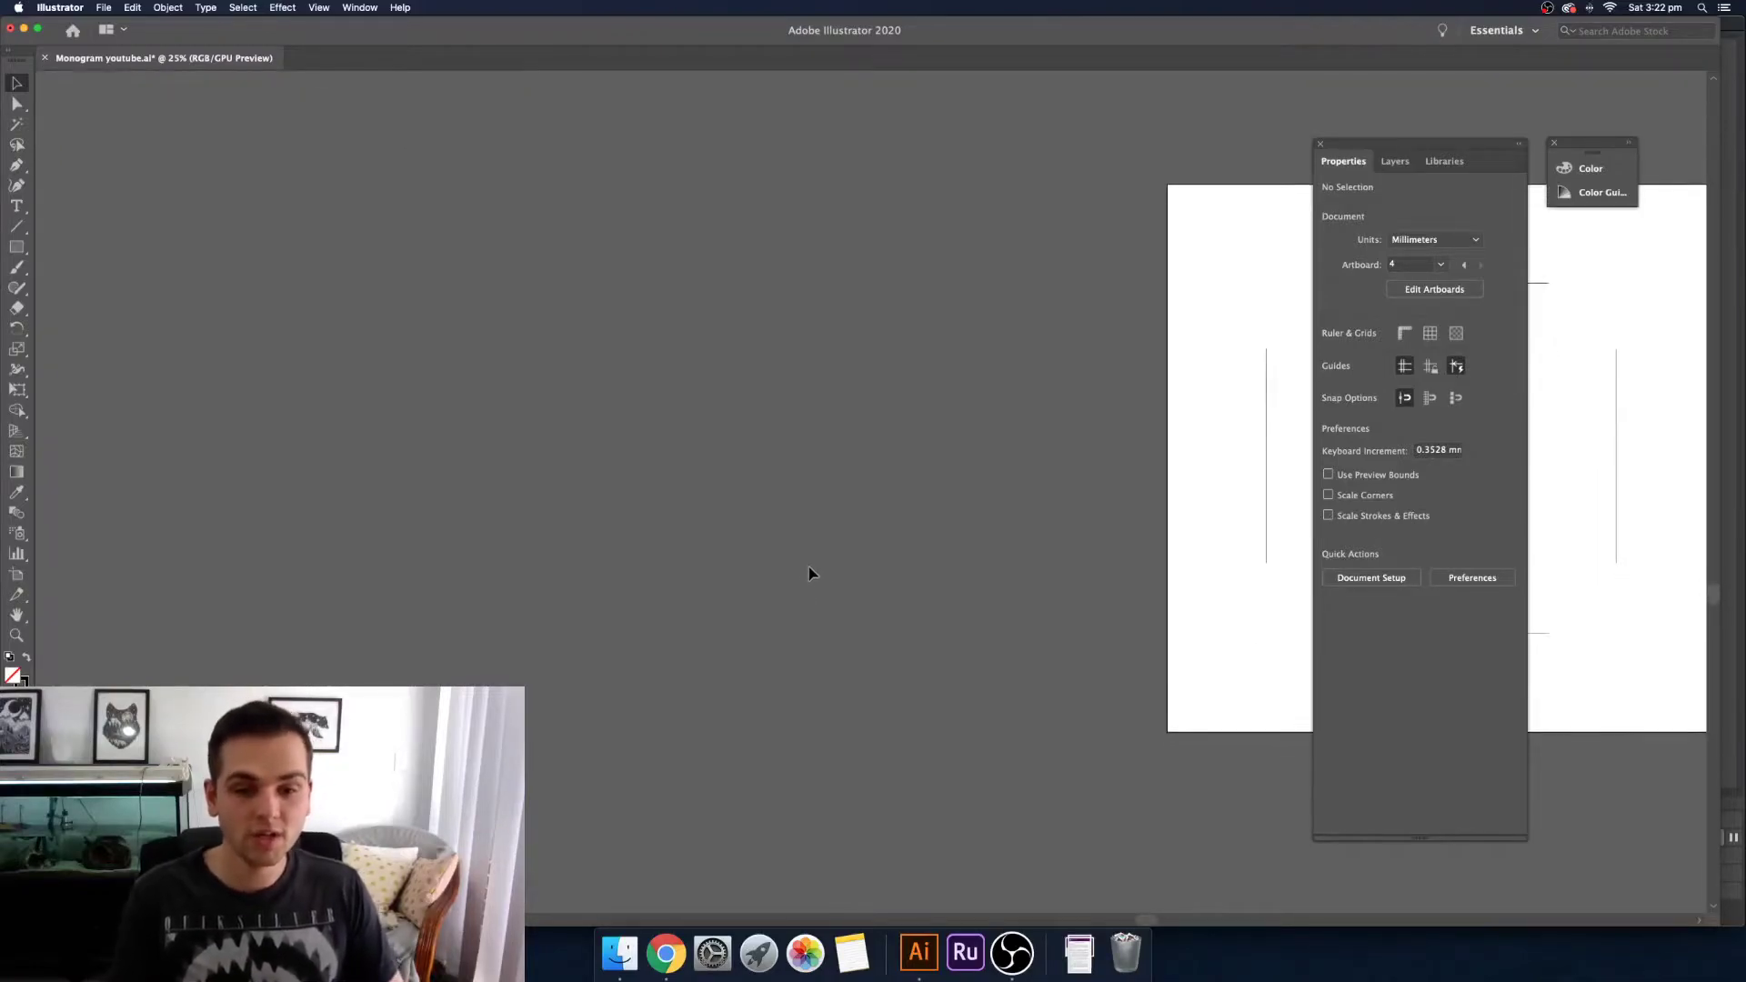
scroll(732, 382, down, 1)
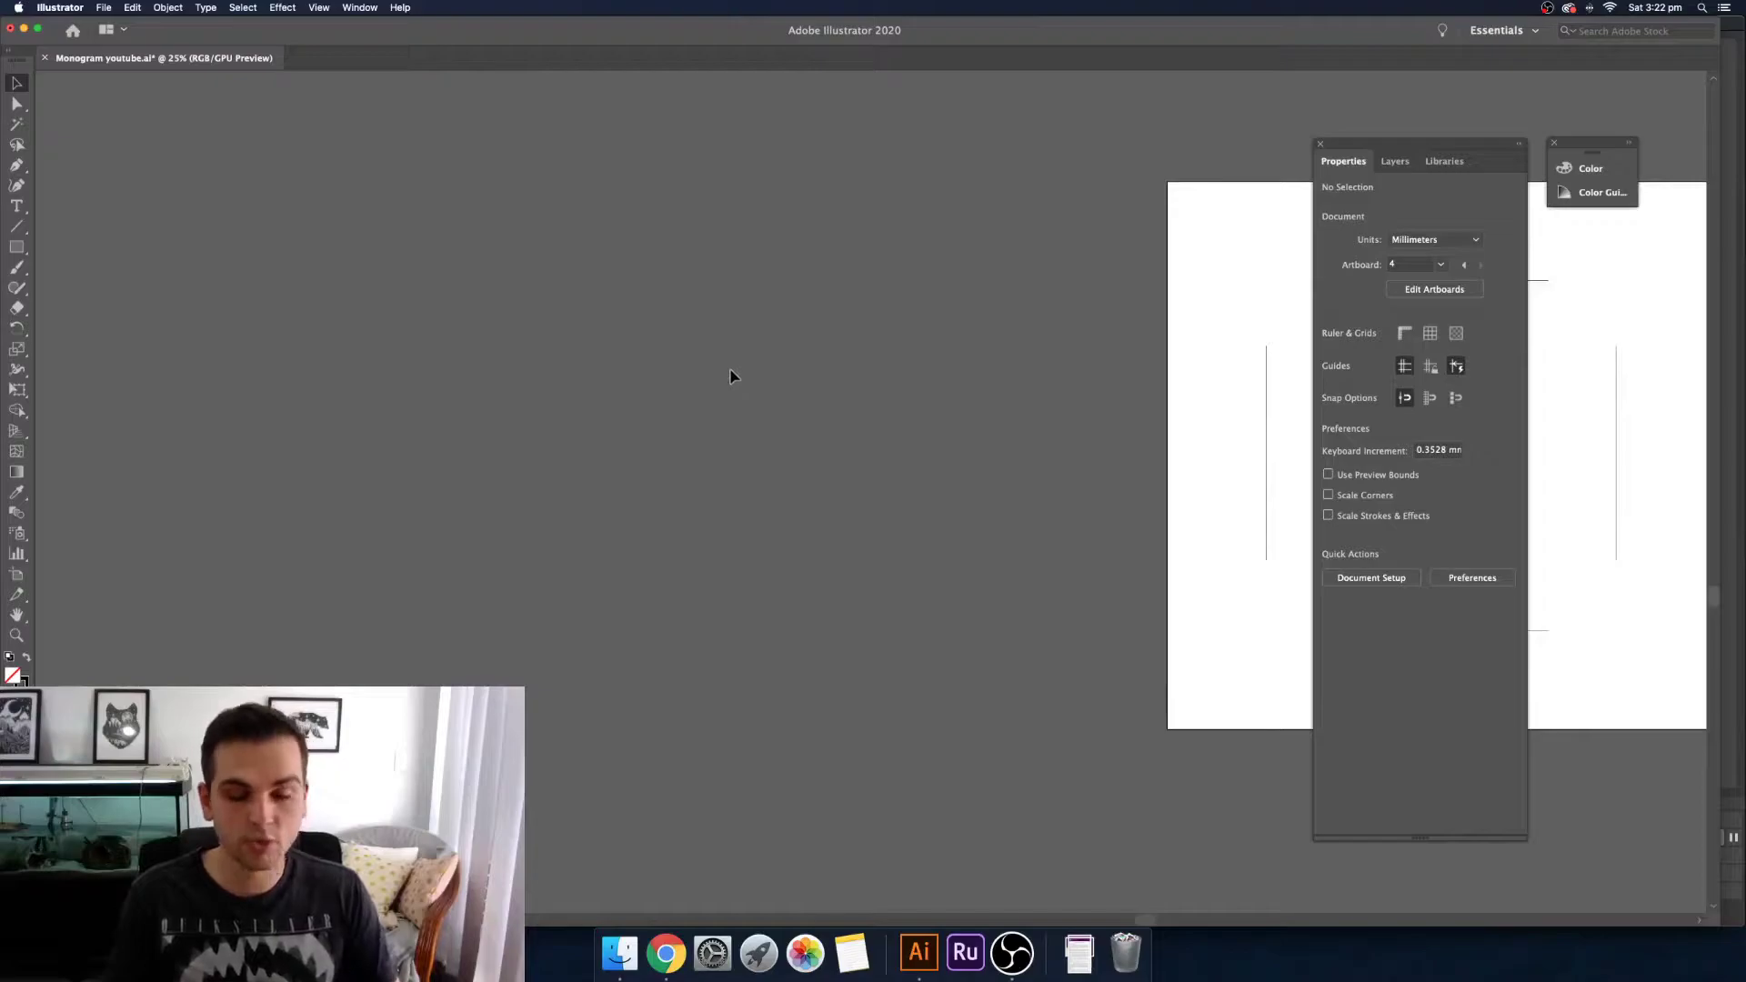
key(m)
drag(684, 302, 956, 593)
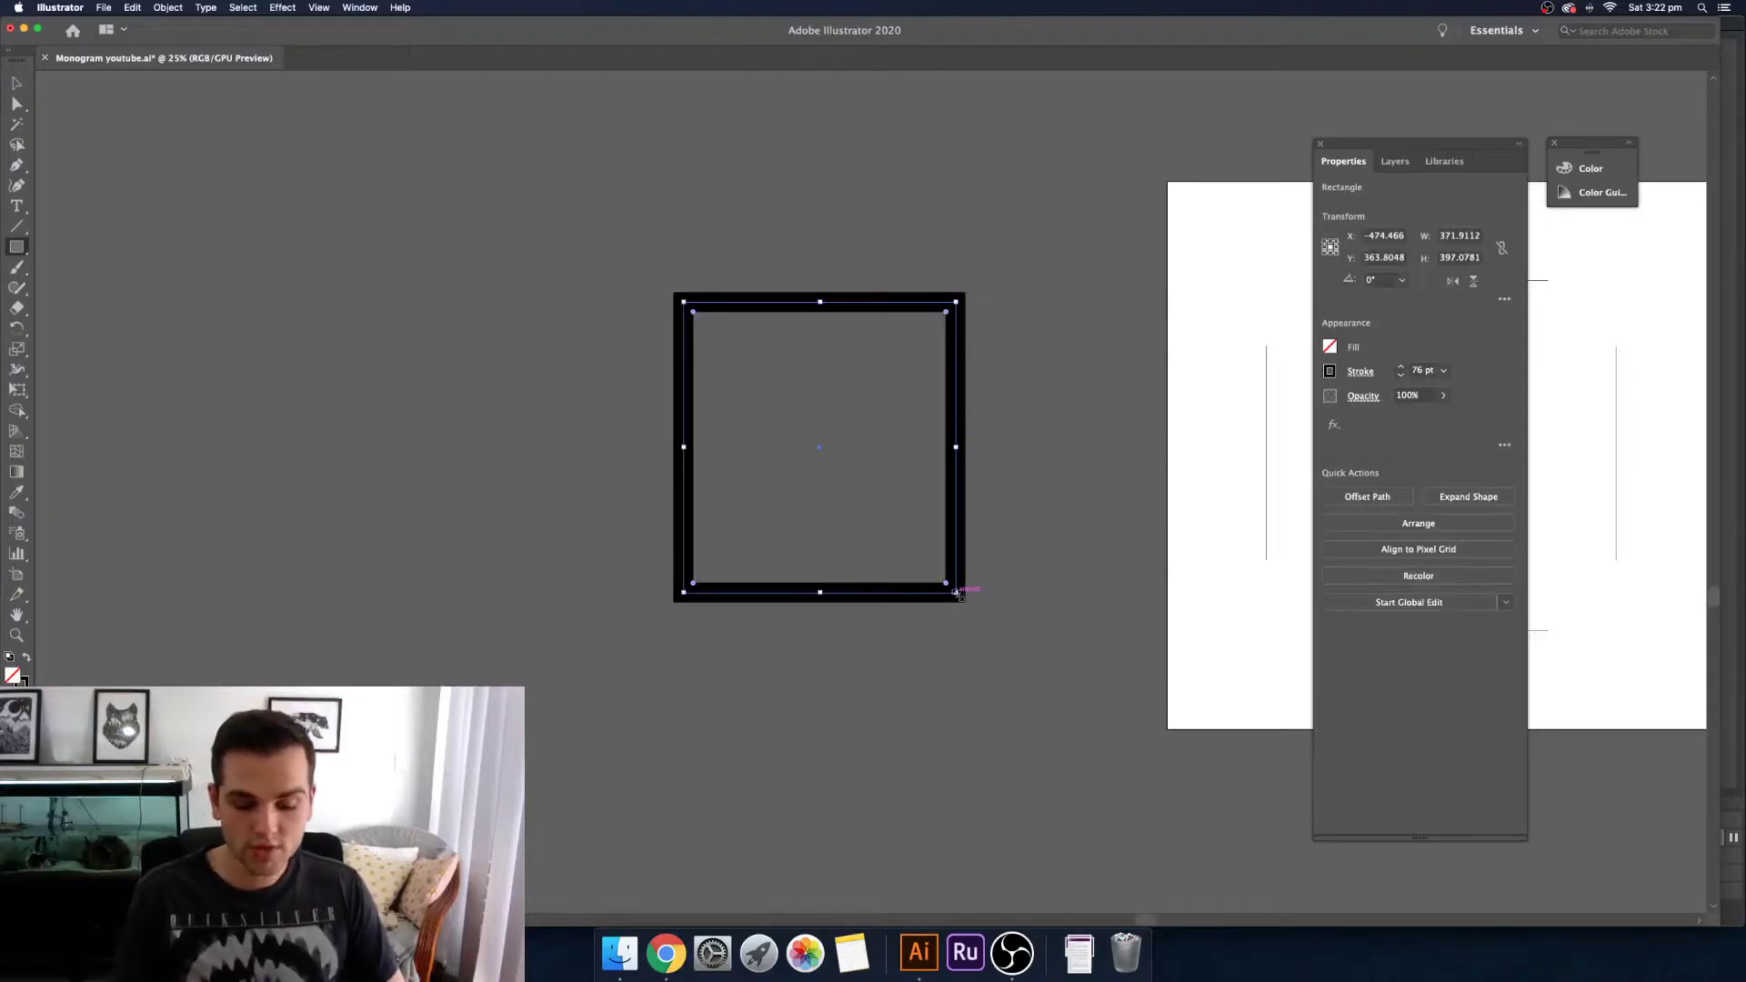
key(super+equal)
key(v)
drag(1057, 358, 1029, 359)
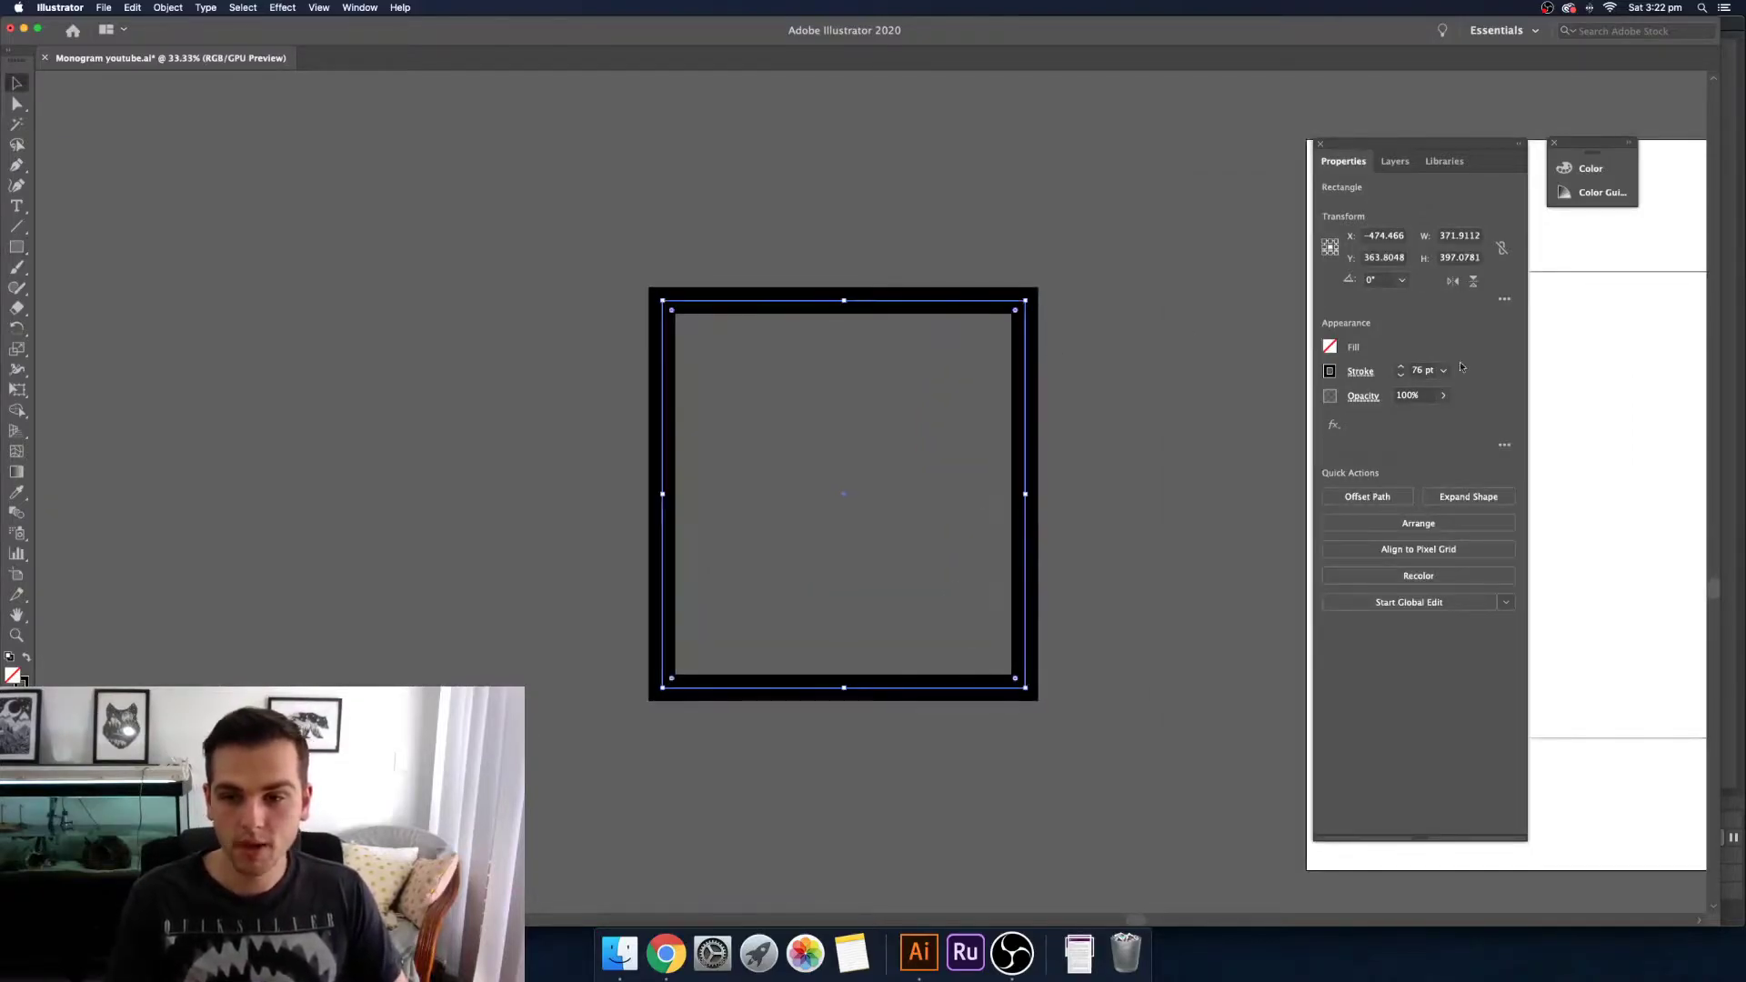
click(1401, 367)
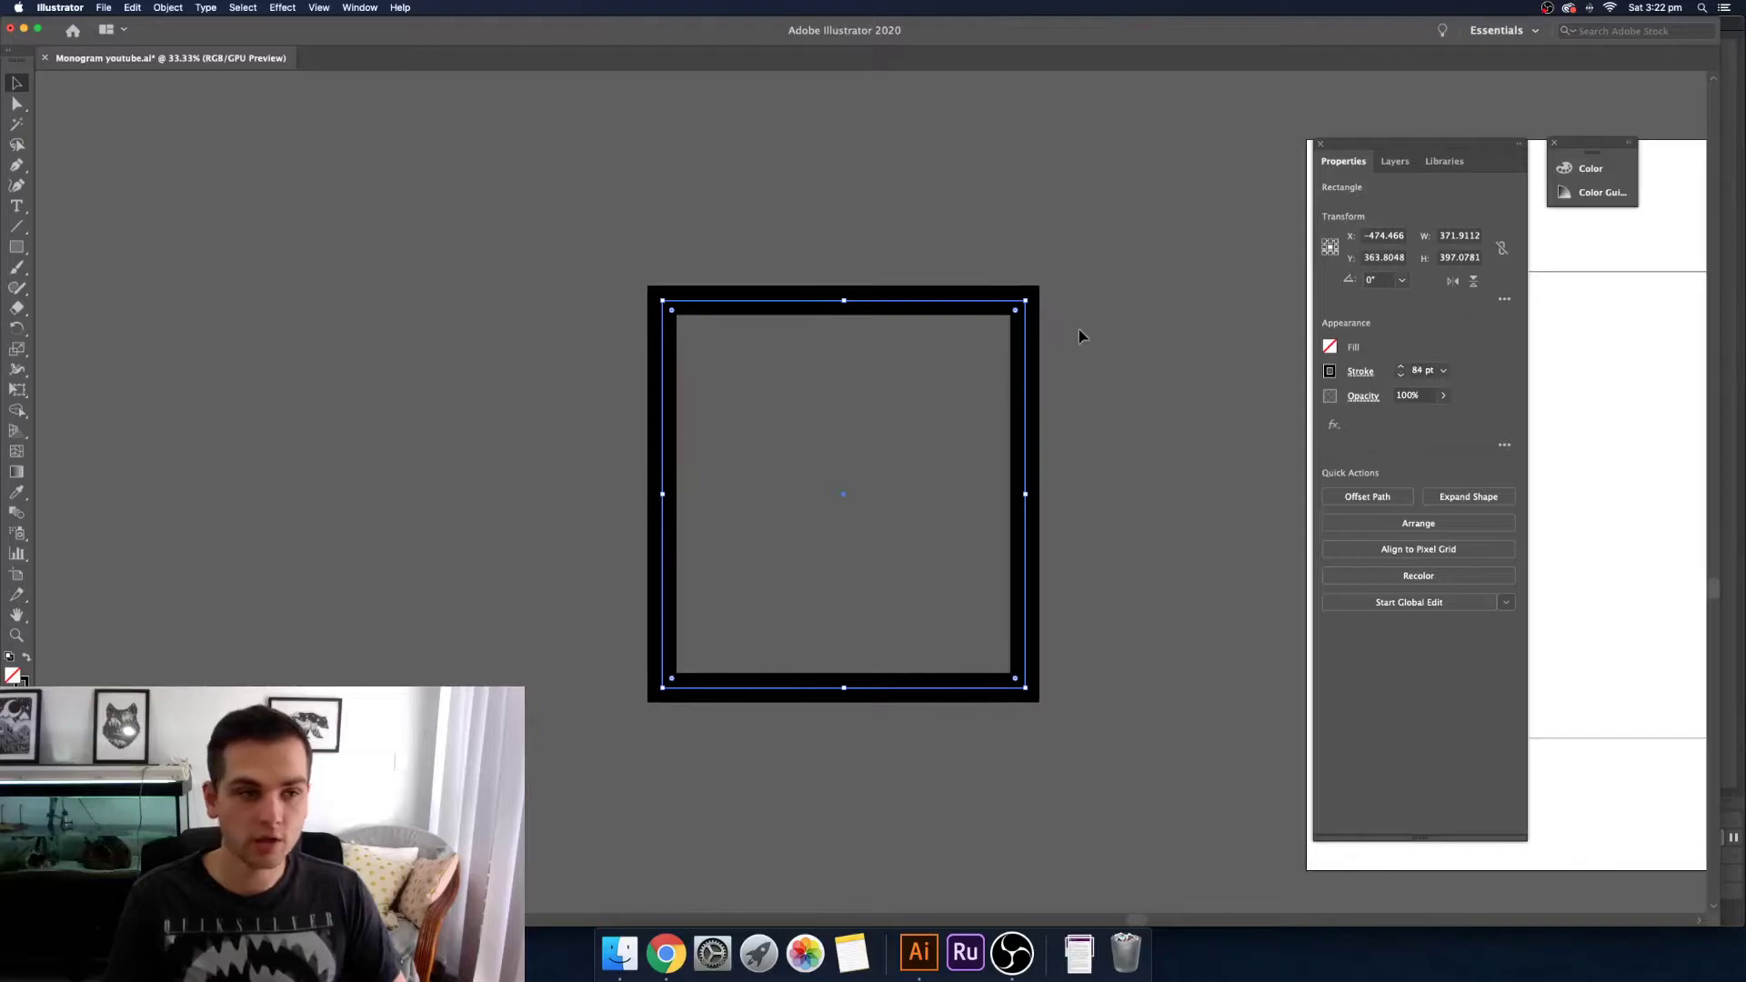
Step: Round the rectangle's two right corners as far as they go, so the outline forms a D
key(a)
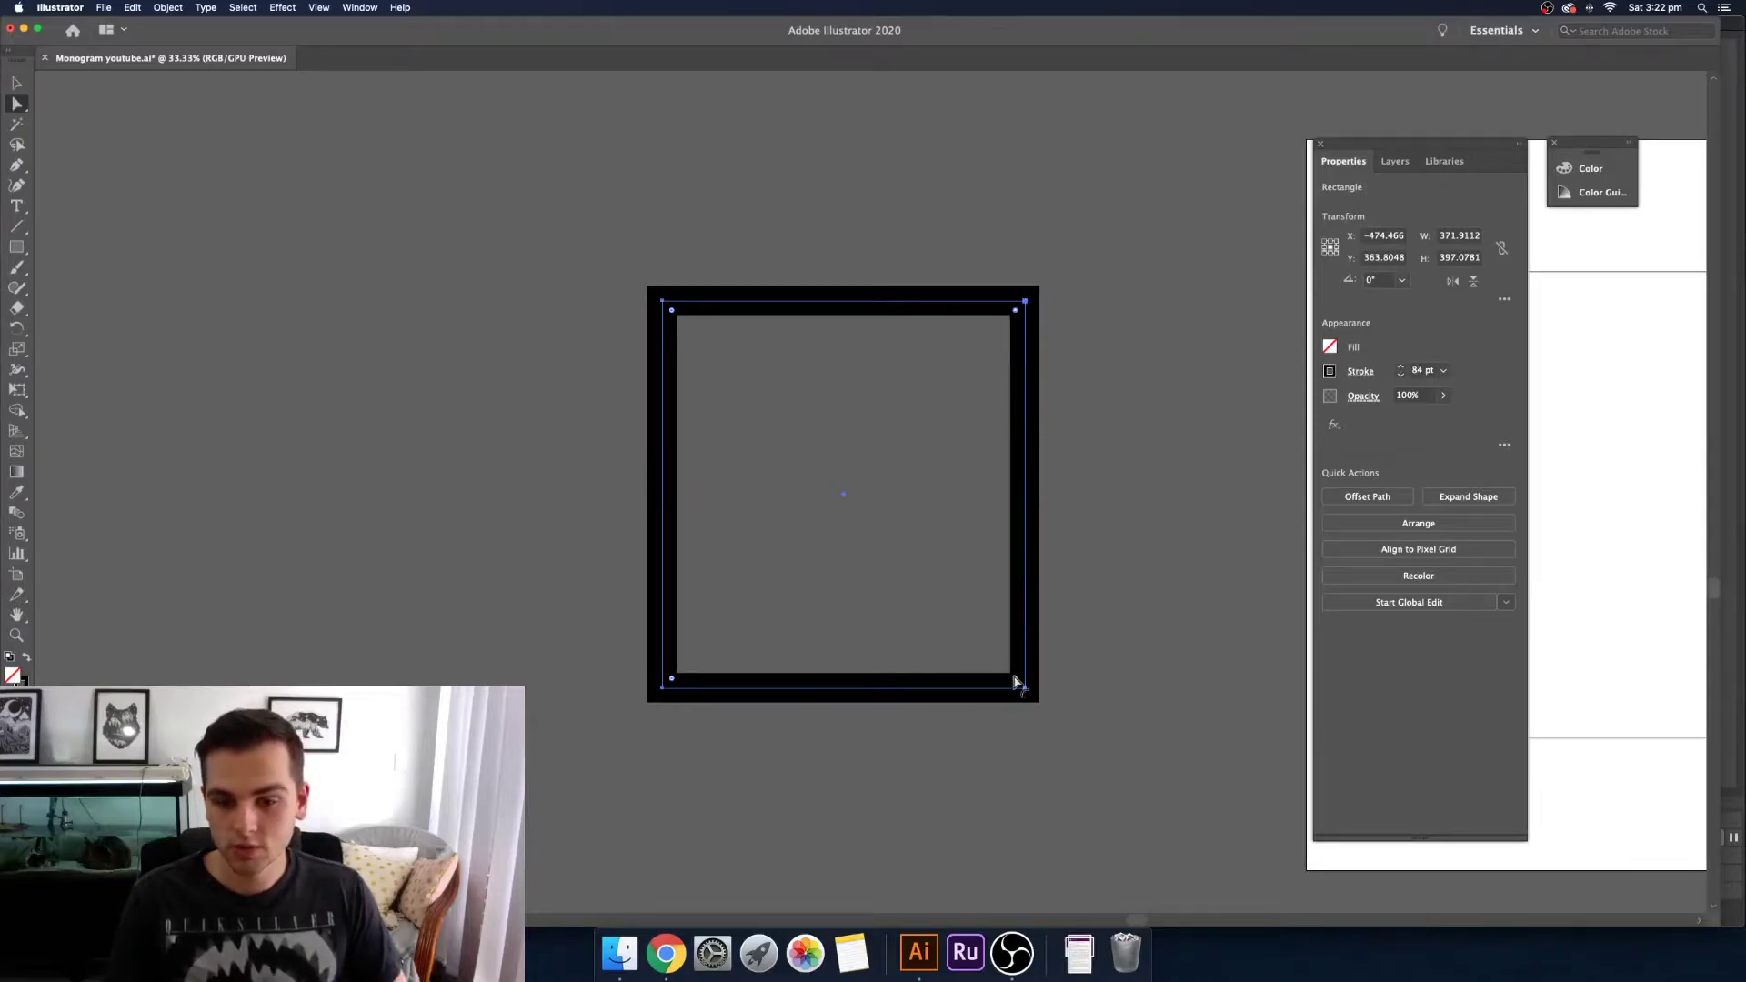
drag(1016, 679, 575, 515)
key(v)
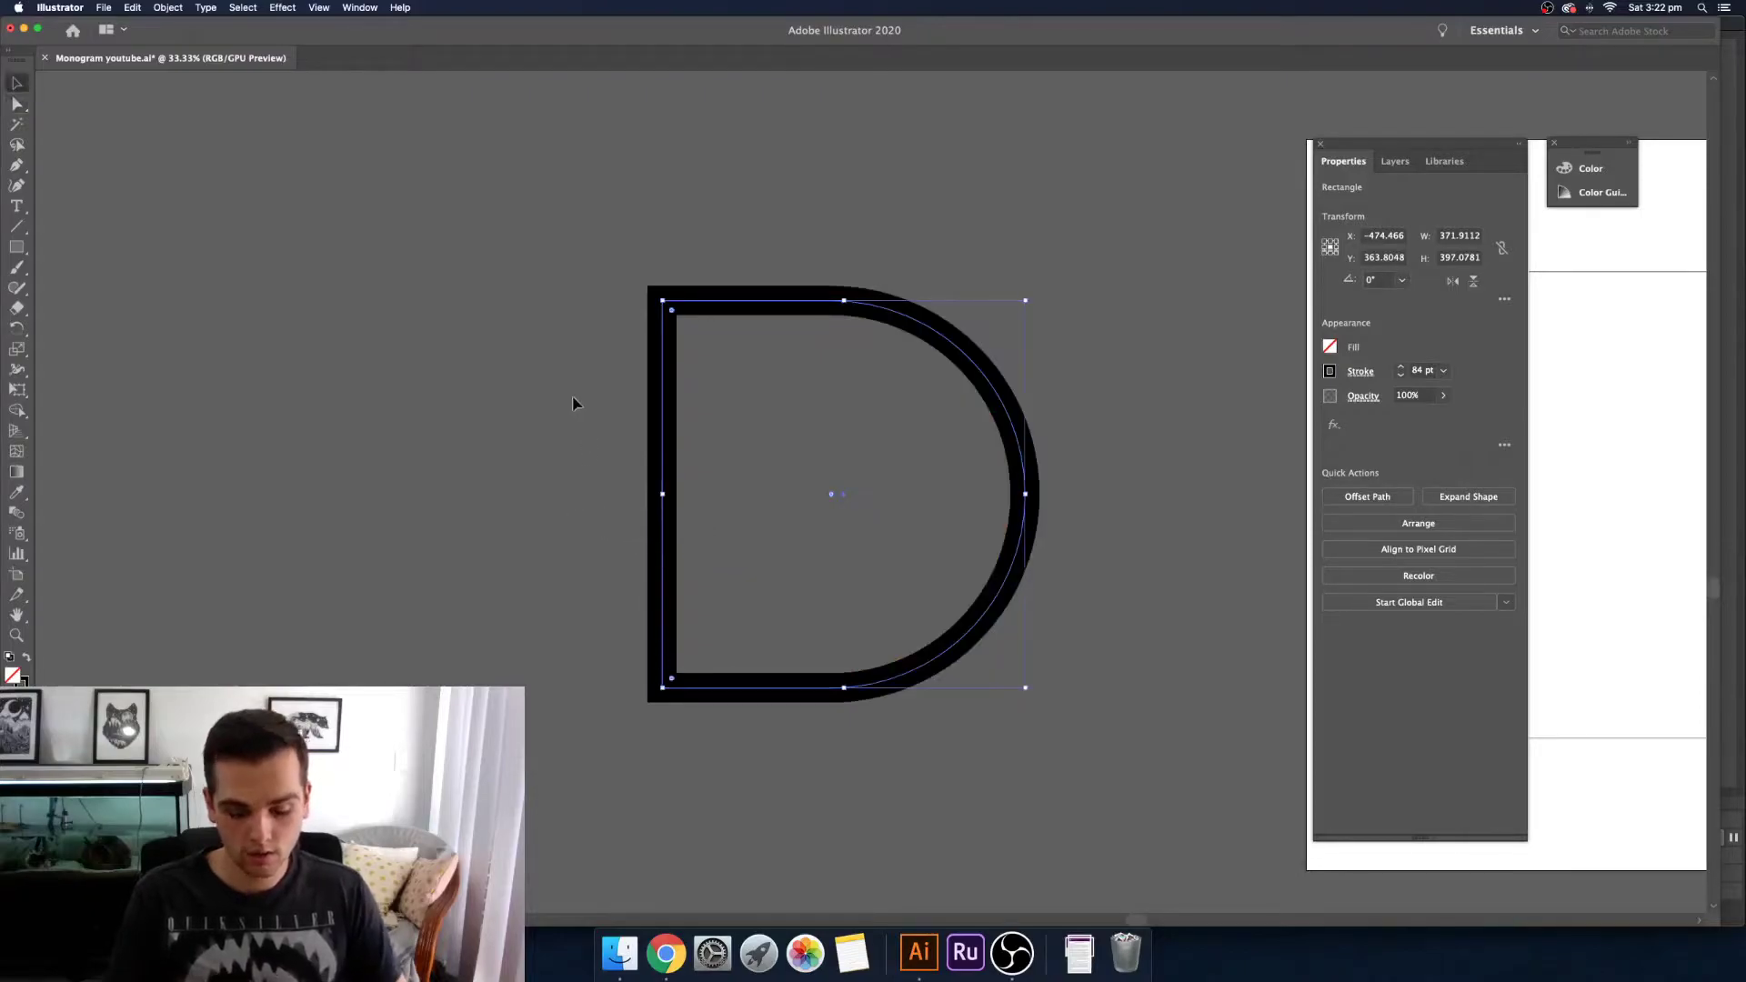
Step: Add a short horizontal serif line extending left from the D's upper-left corner, as a separate path
key(p)
click(663, 301)
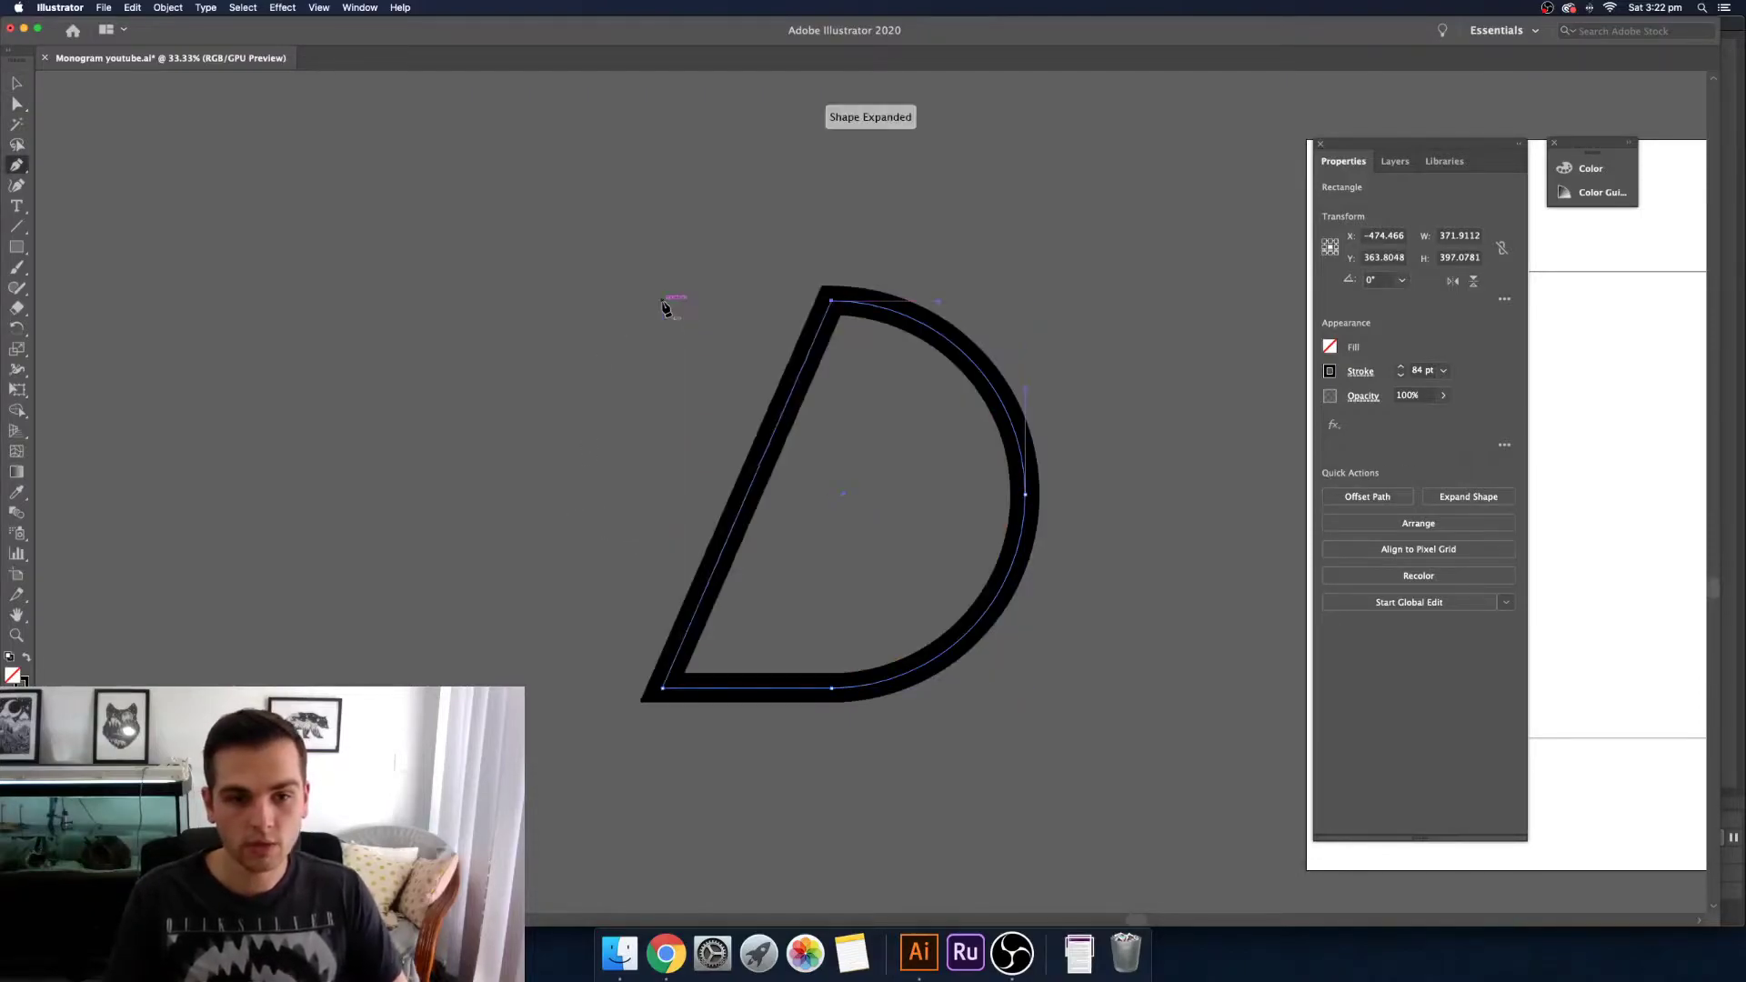
key(super+z)
click(650, 301)
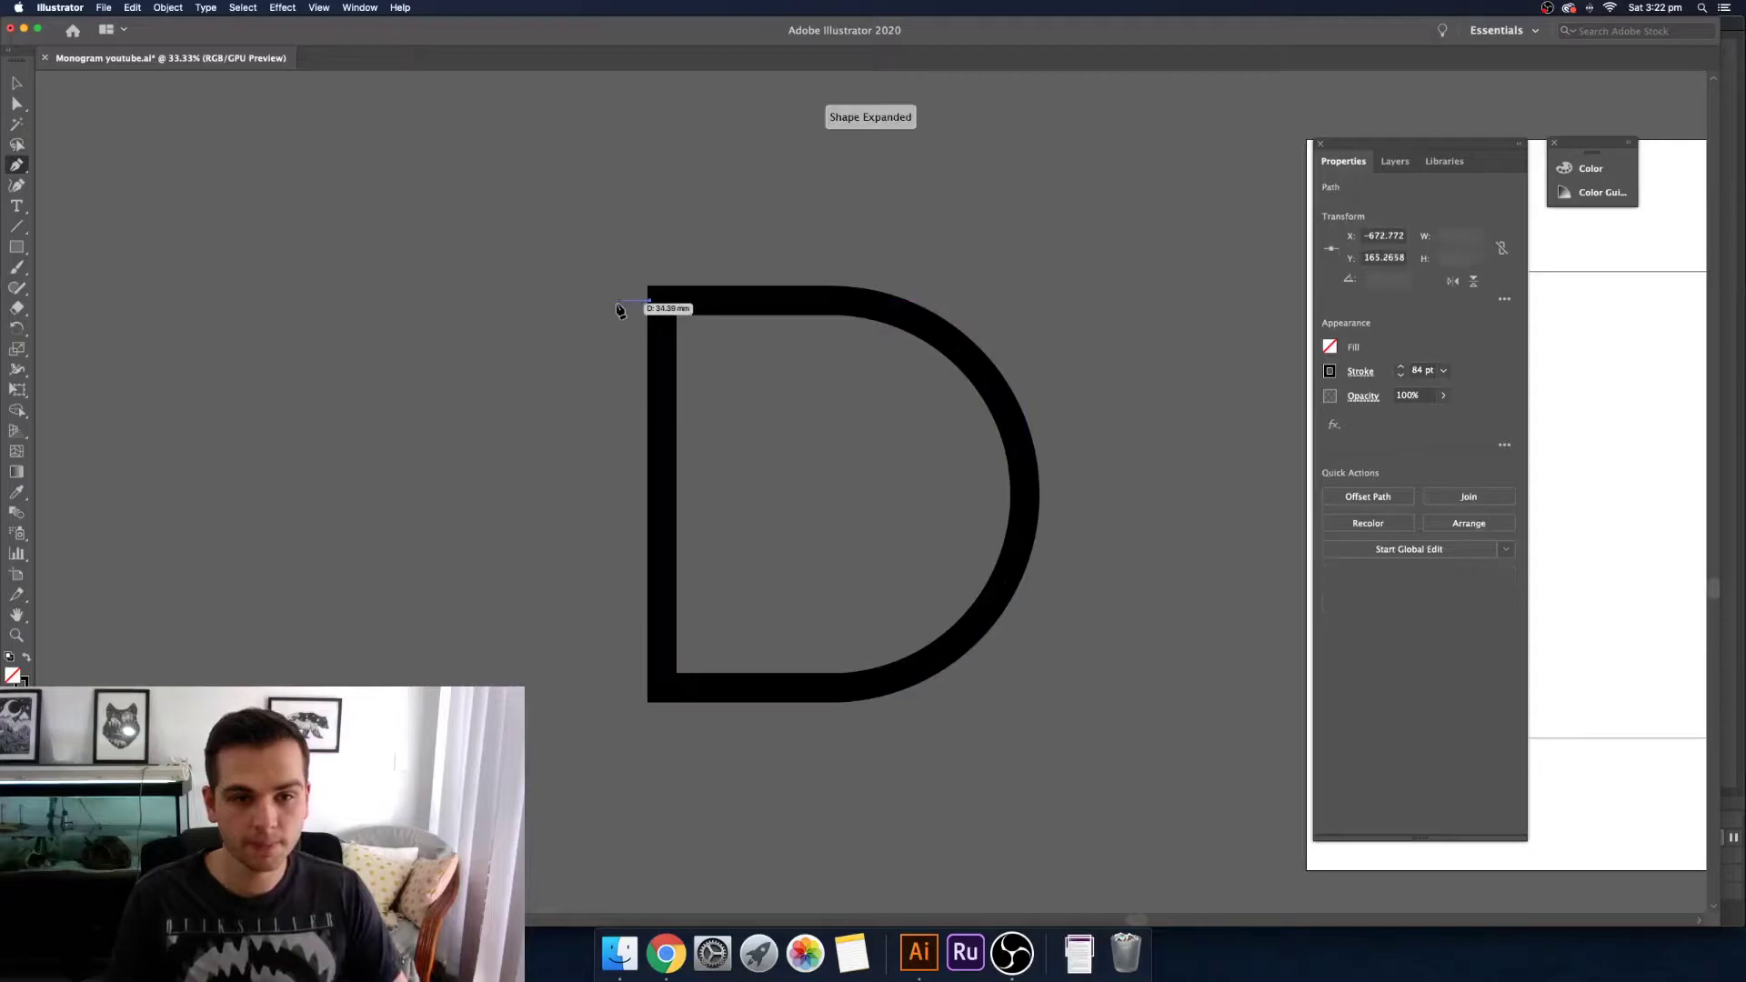
click(618, 303)
key(v)
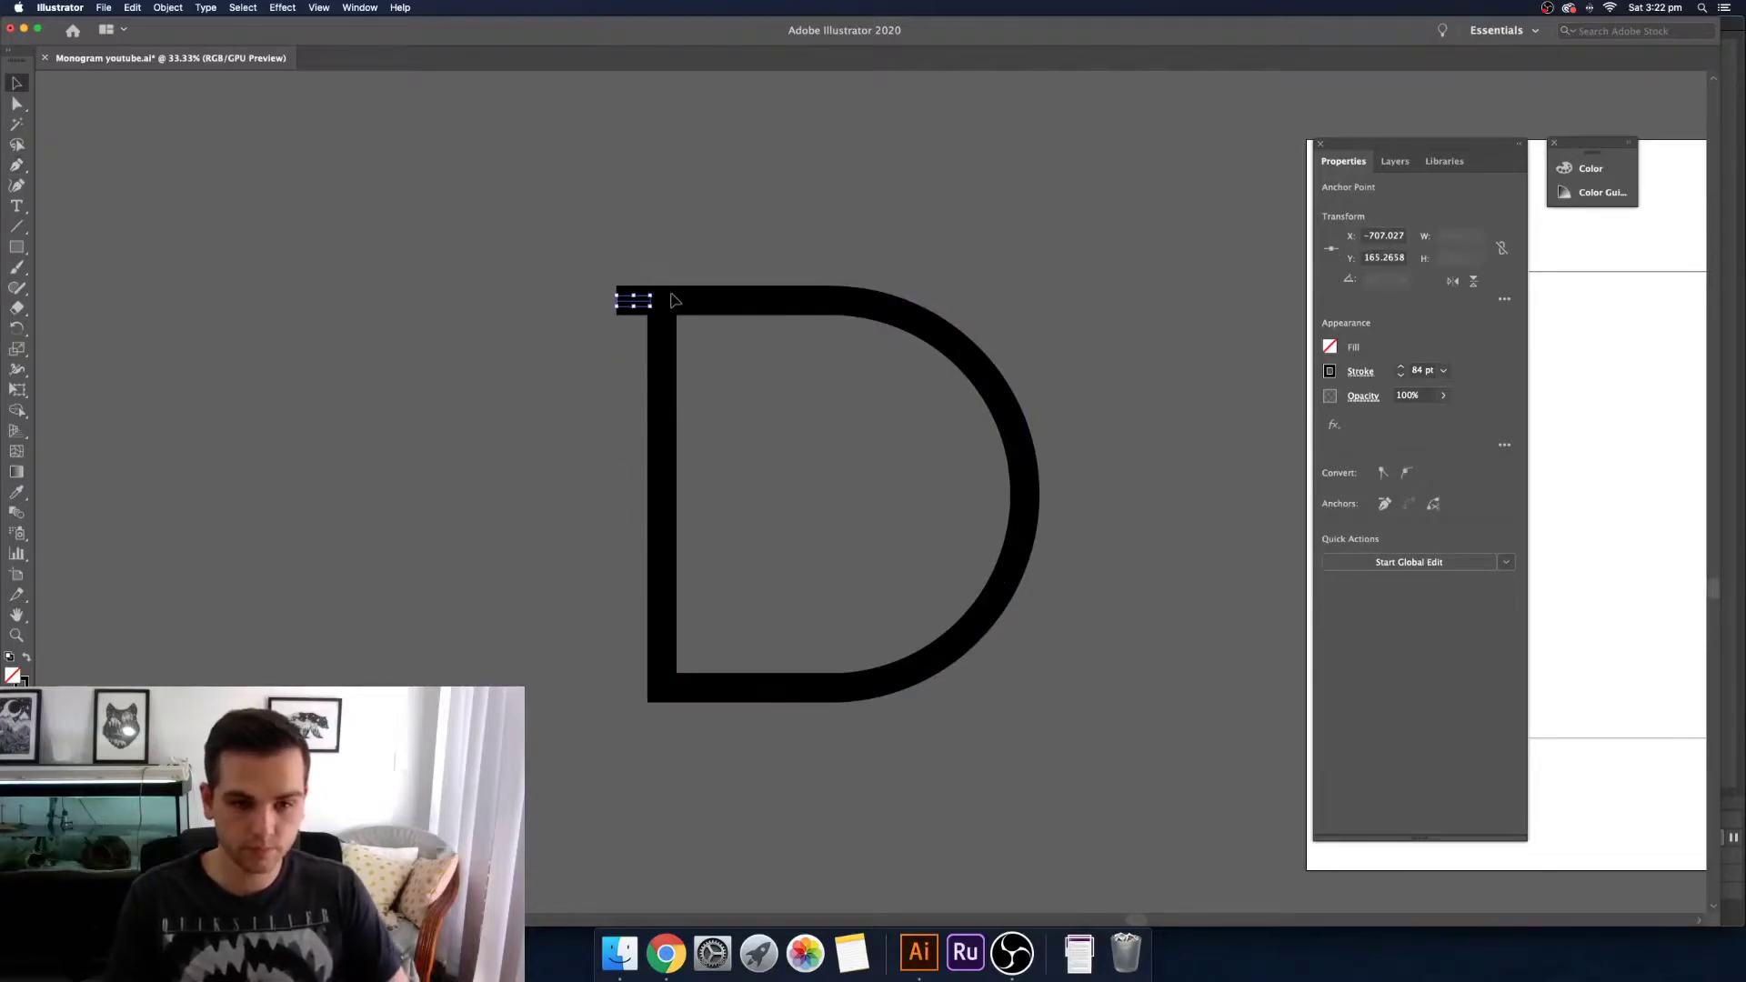
Step: Add a matching serif line at the D's lower-left corner, and shift both serifs farther out to the left
key(p)
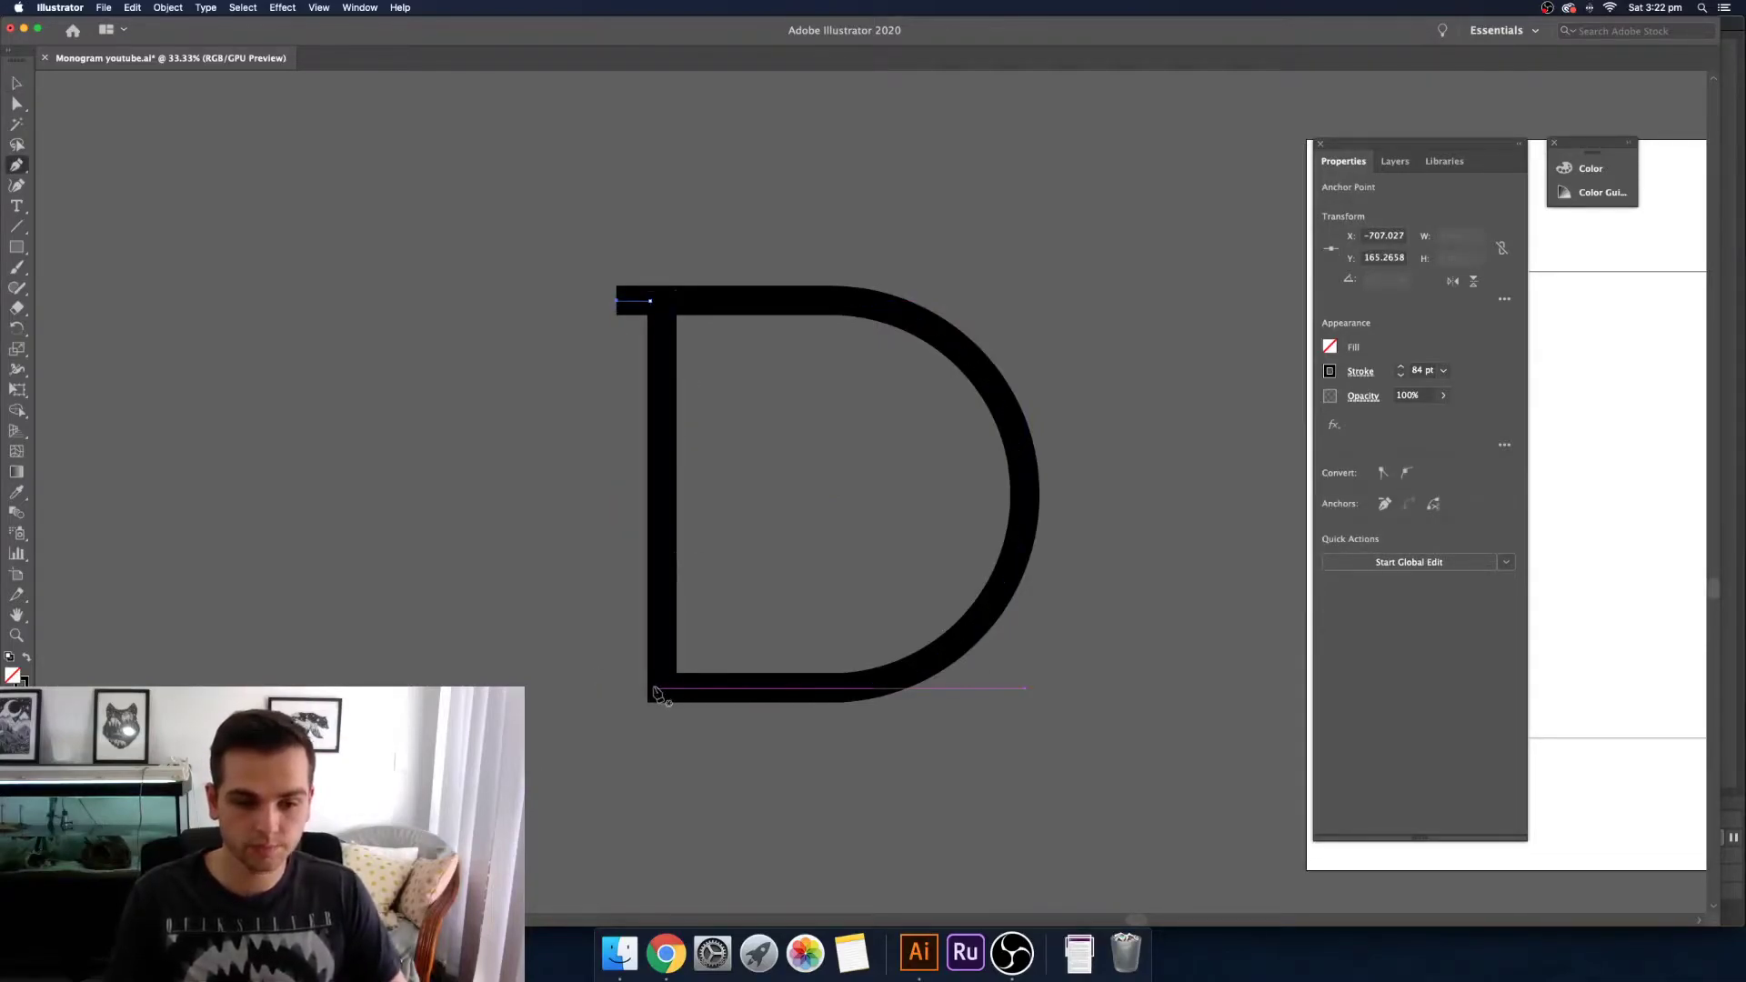
click(656, 693)
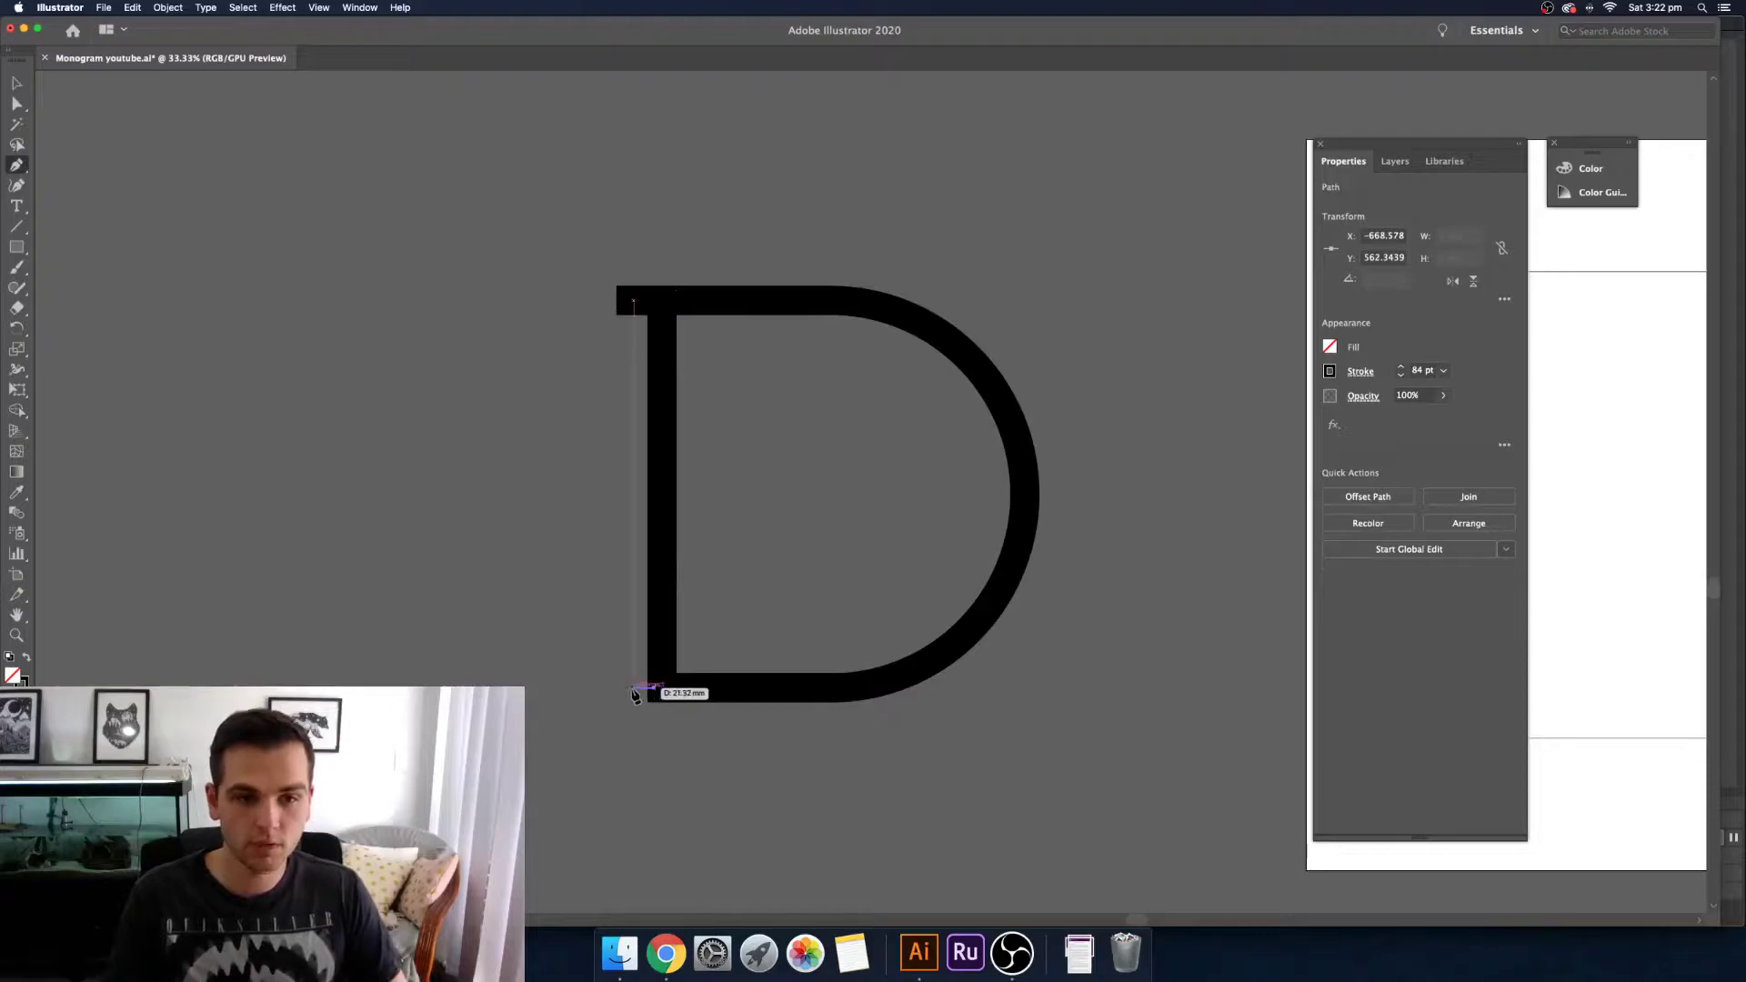
click(627, 694)
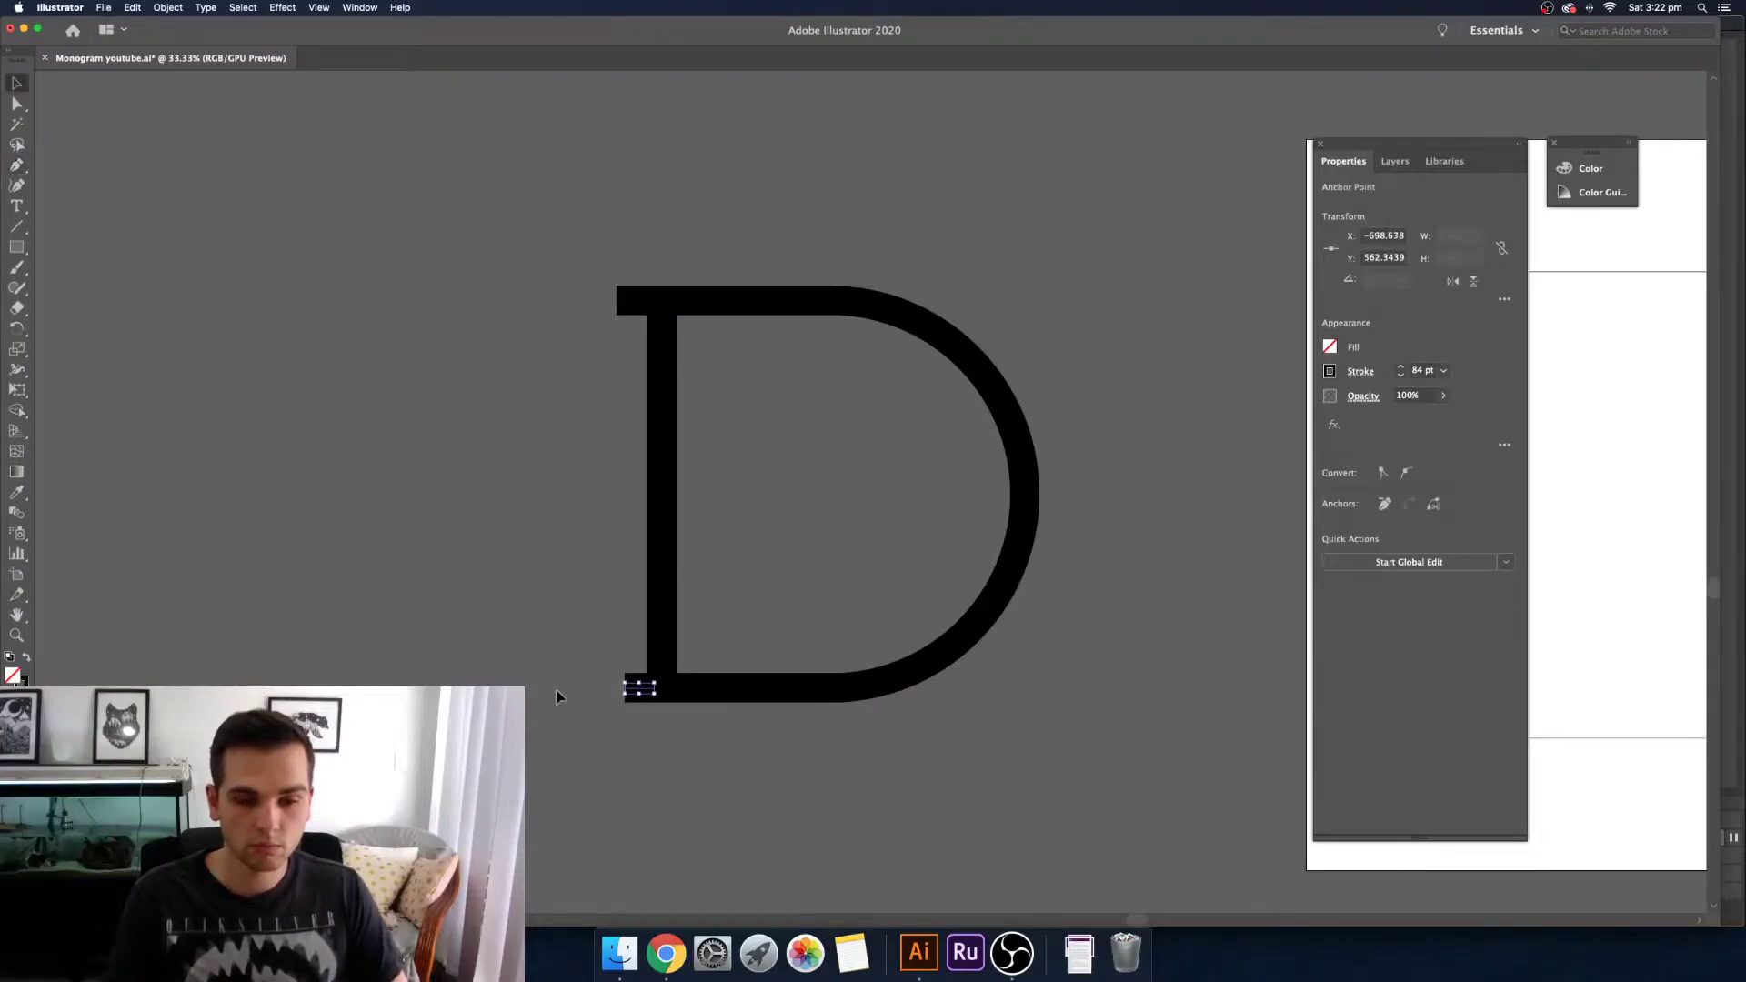
super+click(624, 517)
drag(632, 258, 588, 303)
super+click(507, 281)
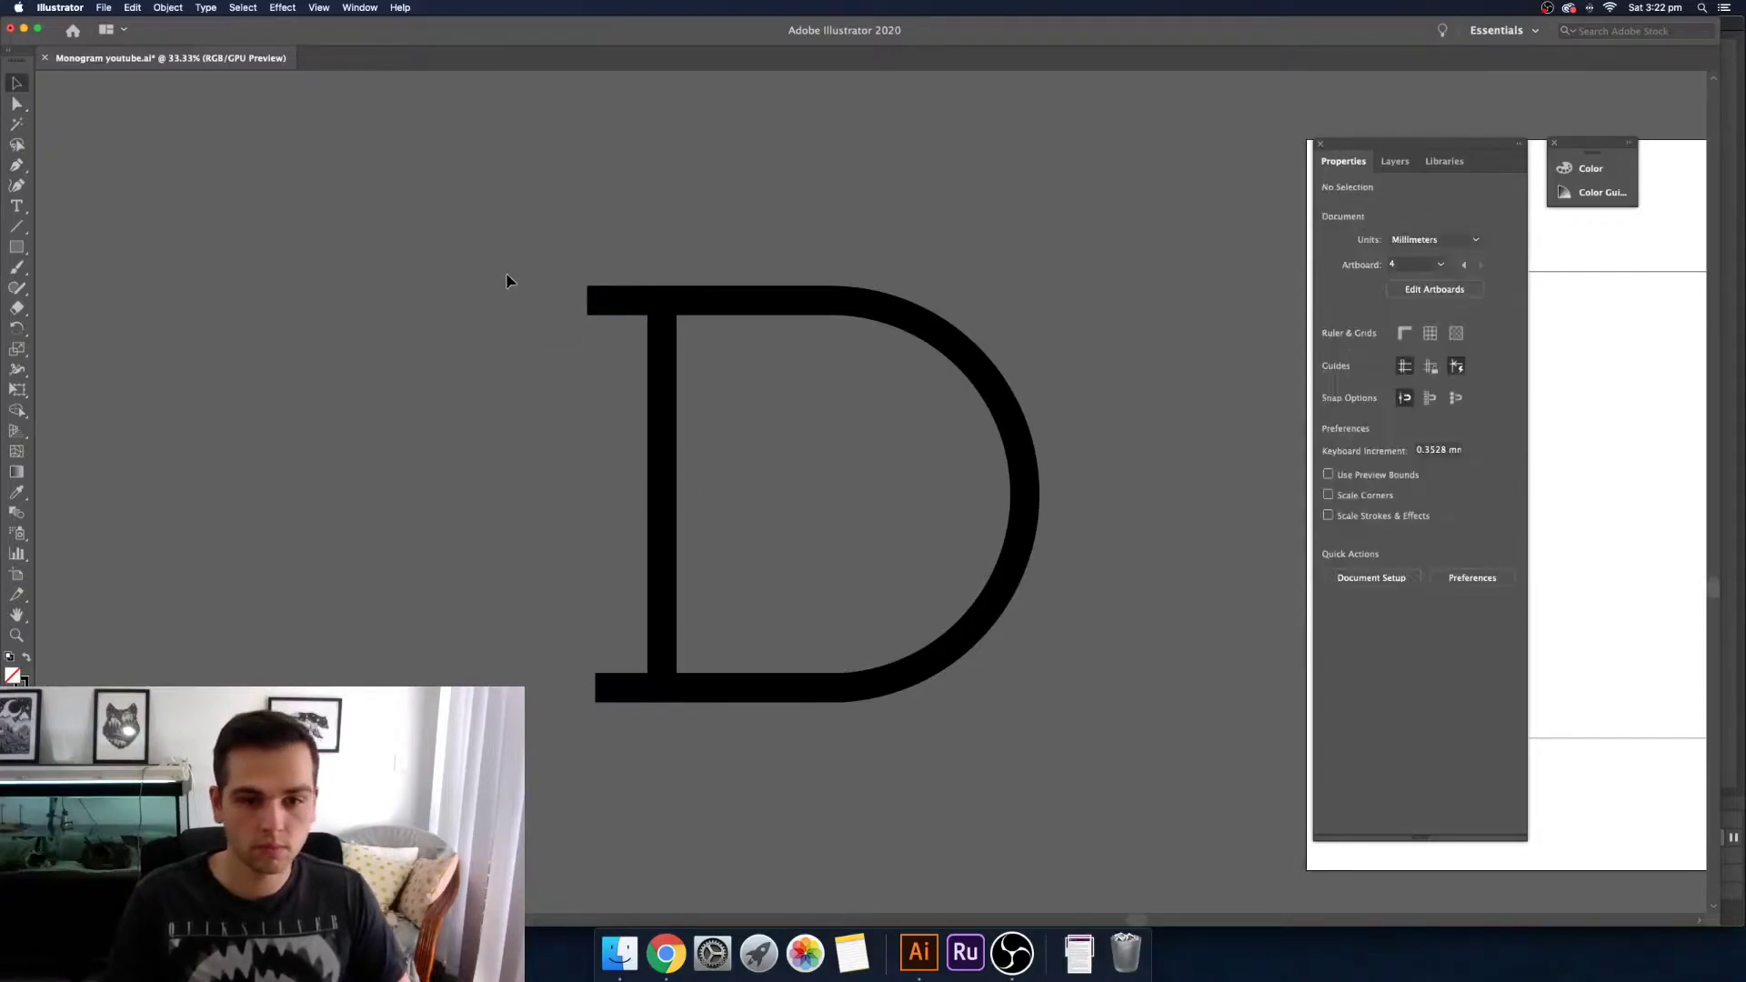
Step: Thicken the stroke of the D outline and both serifs together to well over 100 pt
drag(1004, 705, 1011, 709)
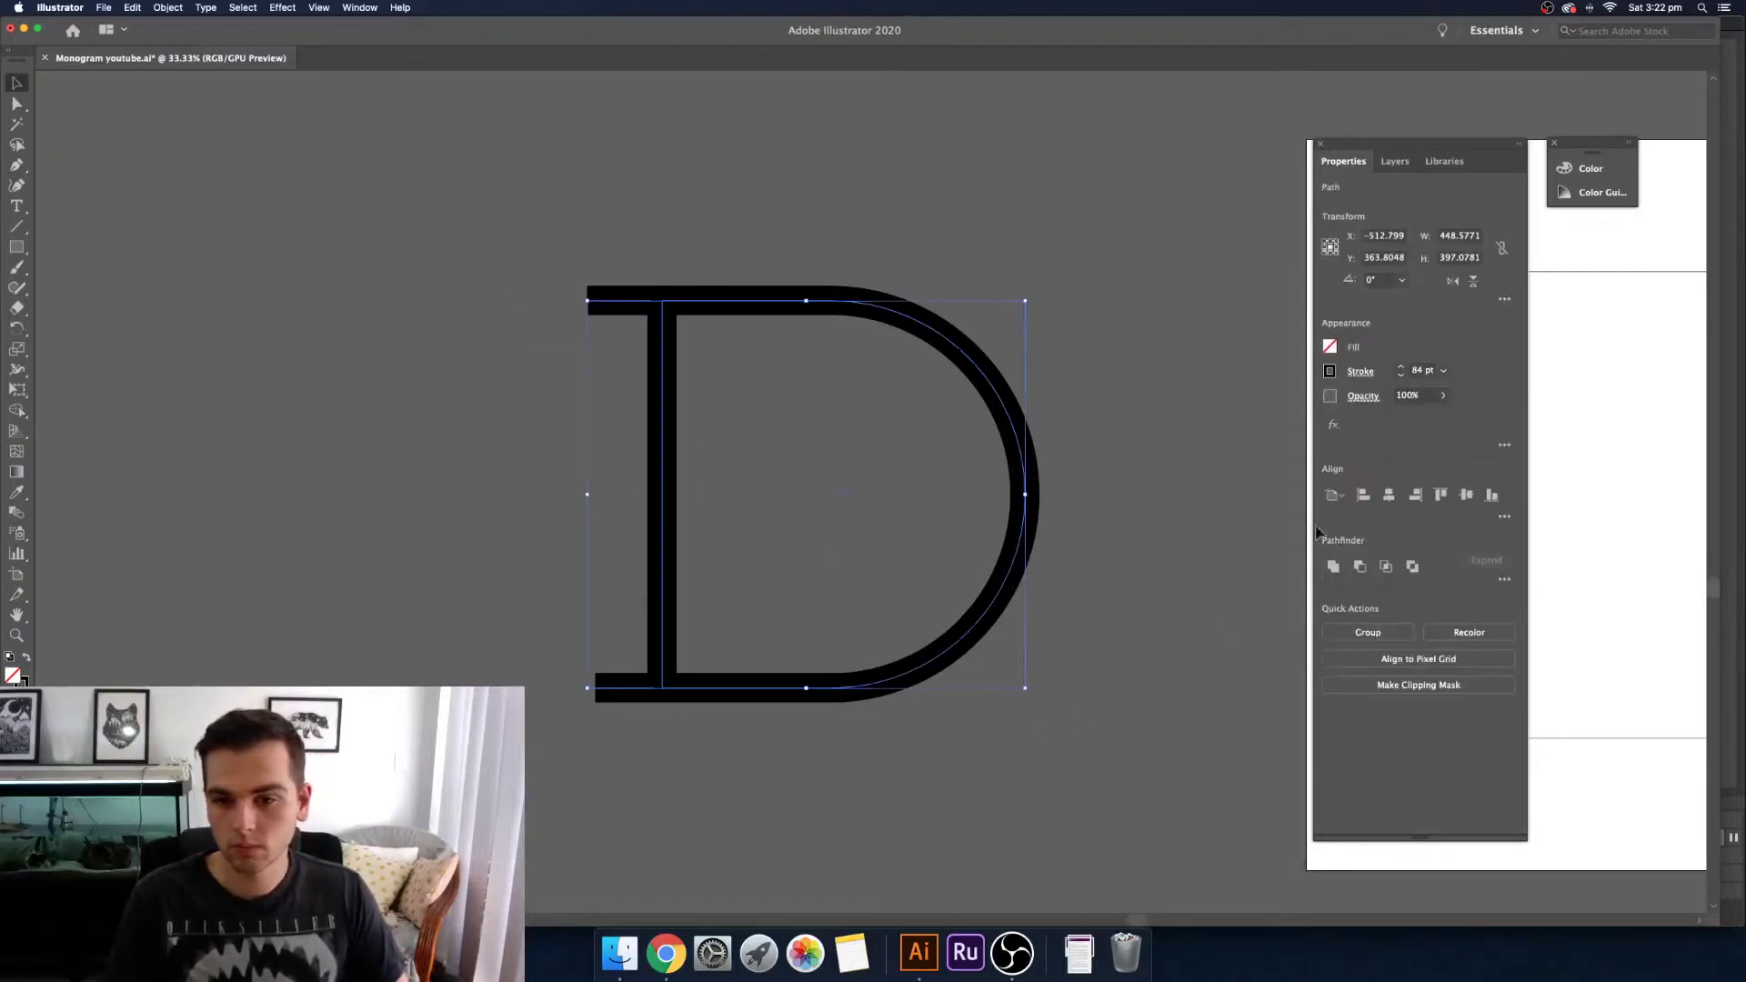
click(1400, 367)
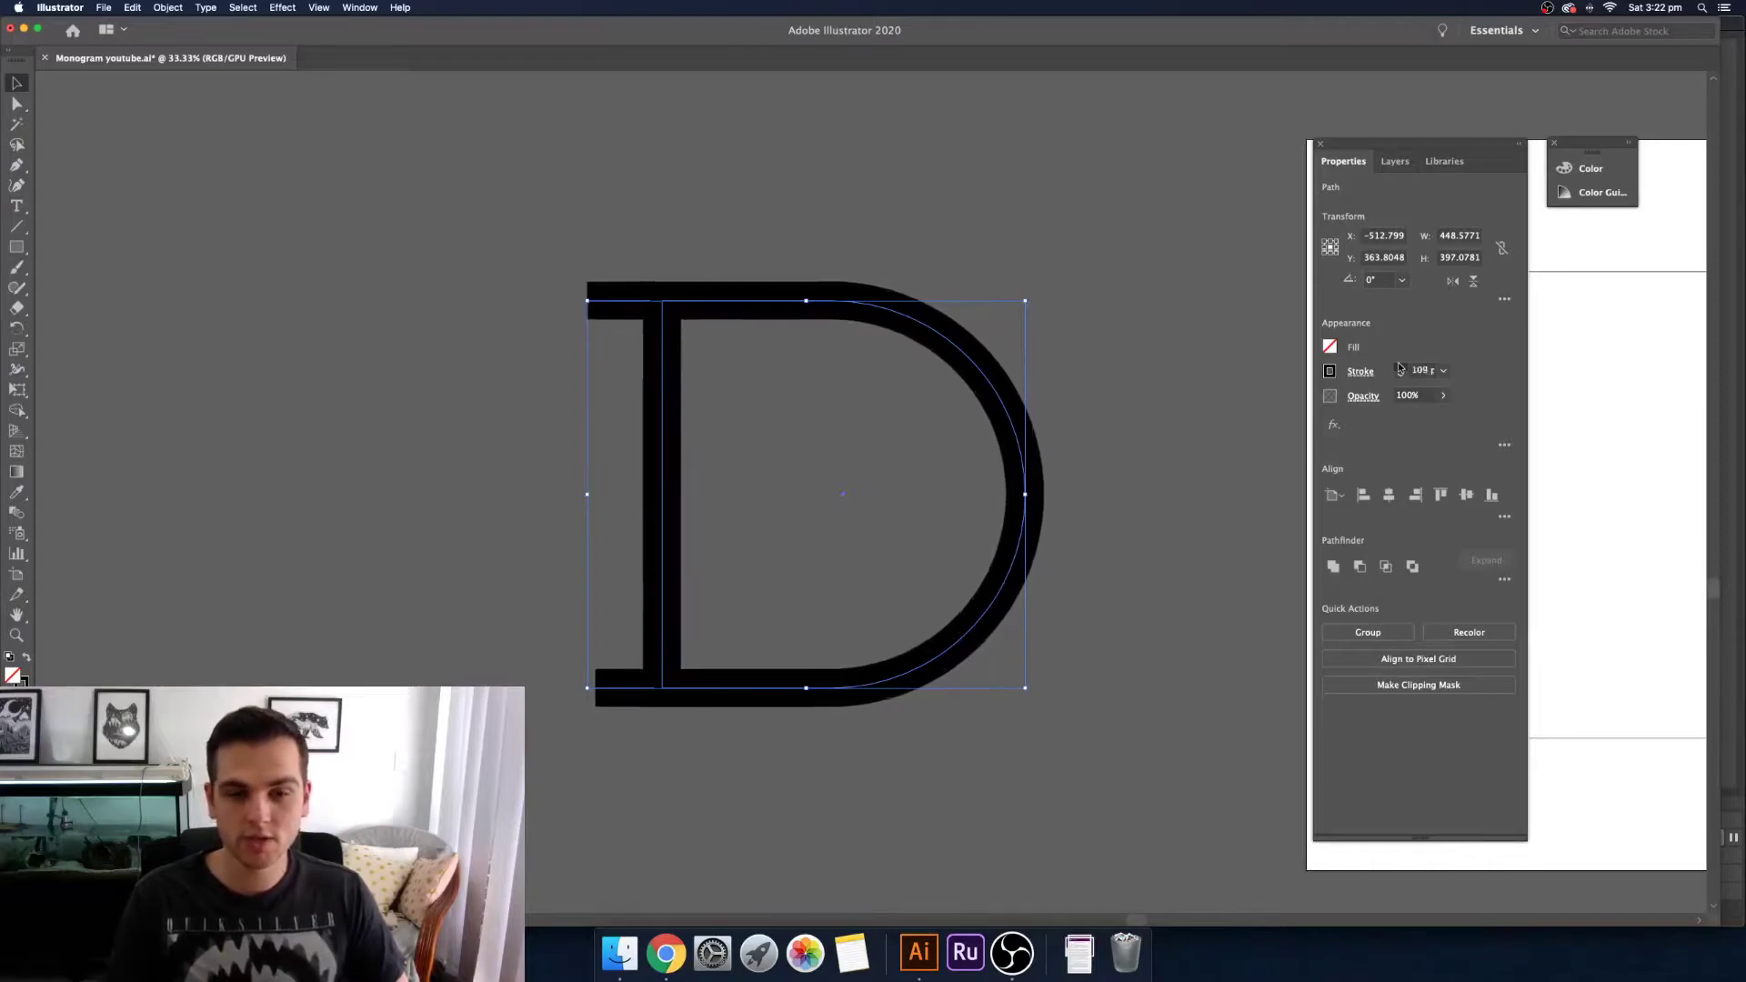
scroll(1400, 368, up, 3)
click(709, 262)
drag(415, 211, 355, 210)
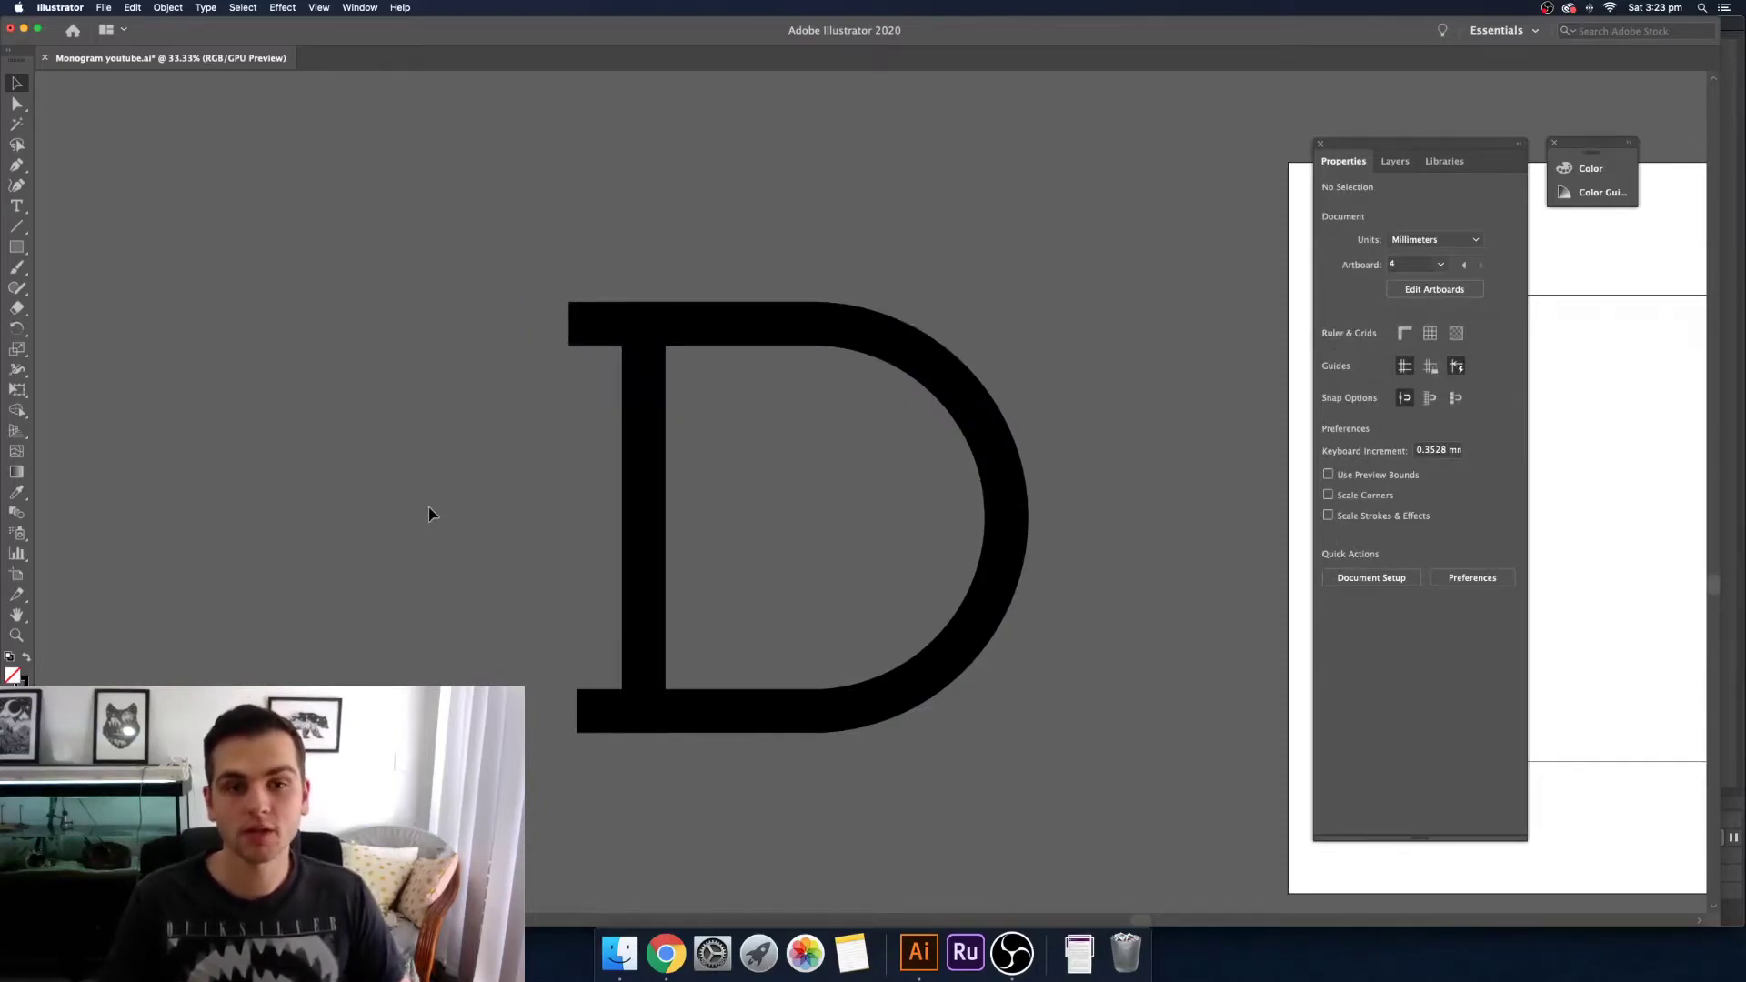
Step: Add the text DK in the Monogram Clean font at 1219 pt, beside the drawn D
drag(1000, 418, 681, 418)
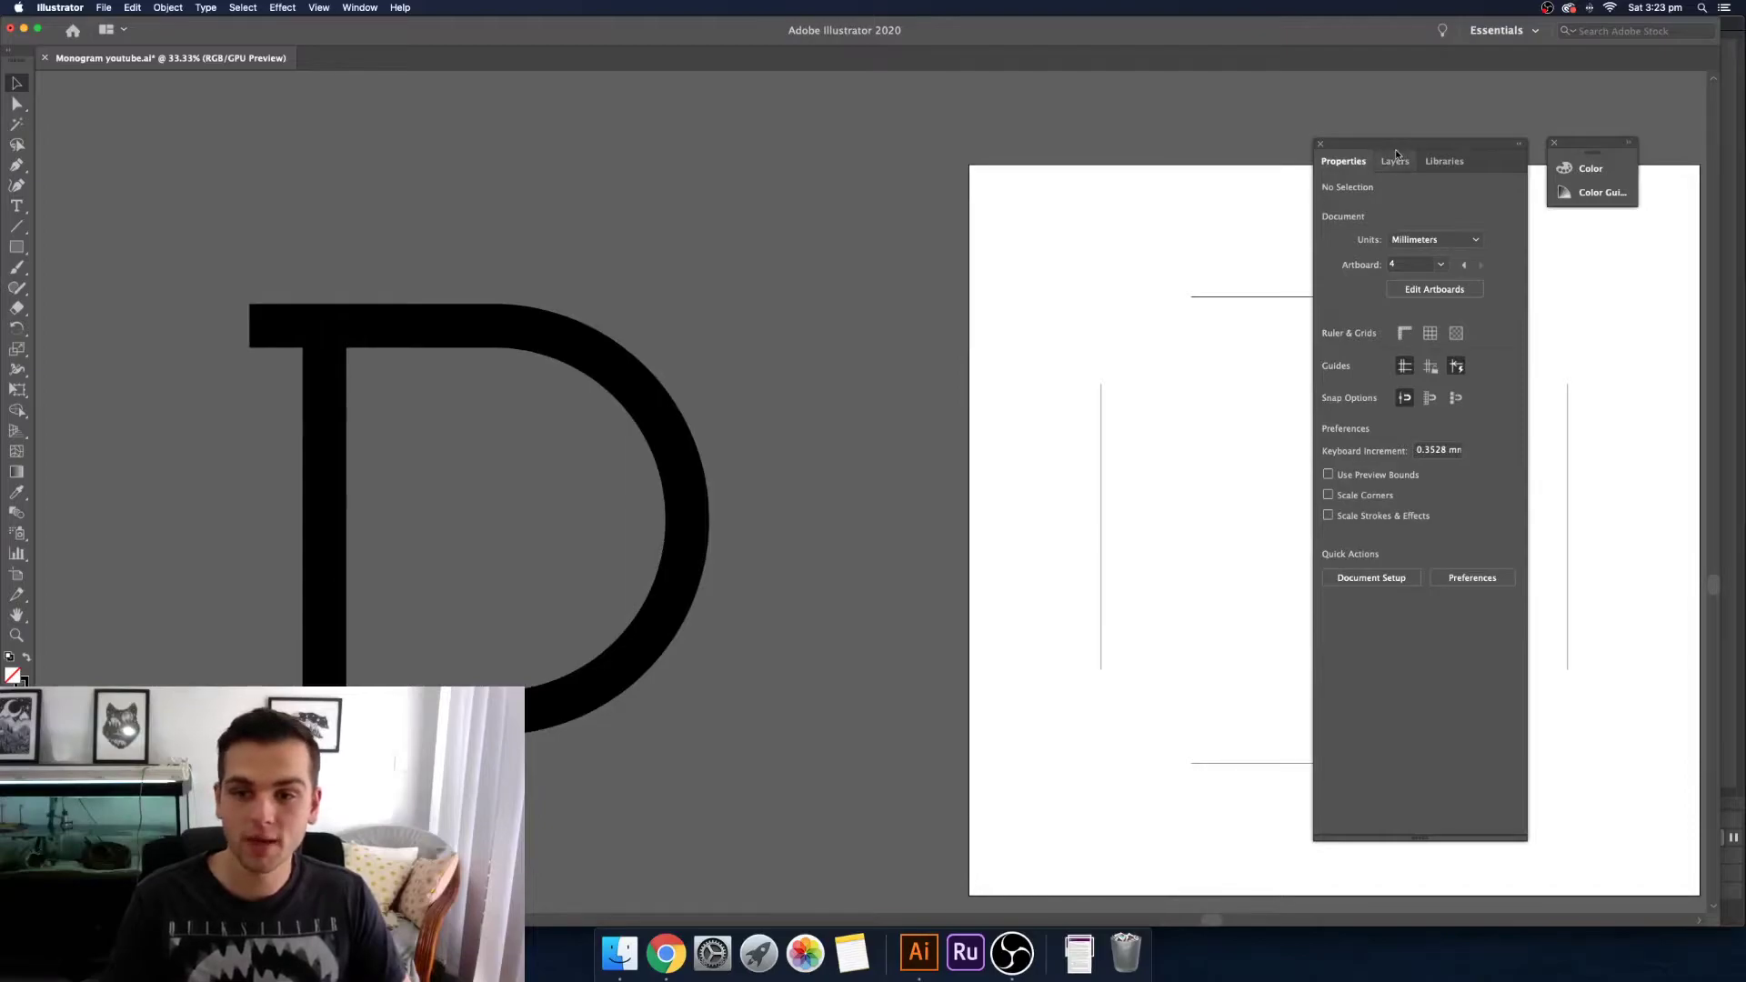
key(t)
click(871, 295)
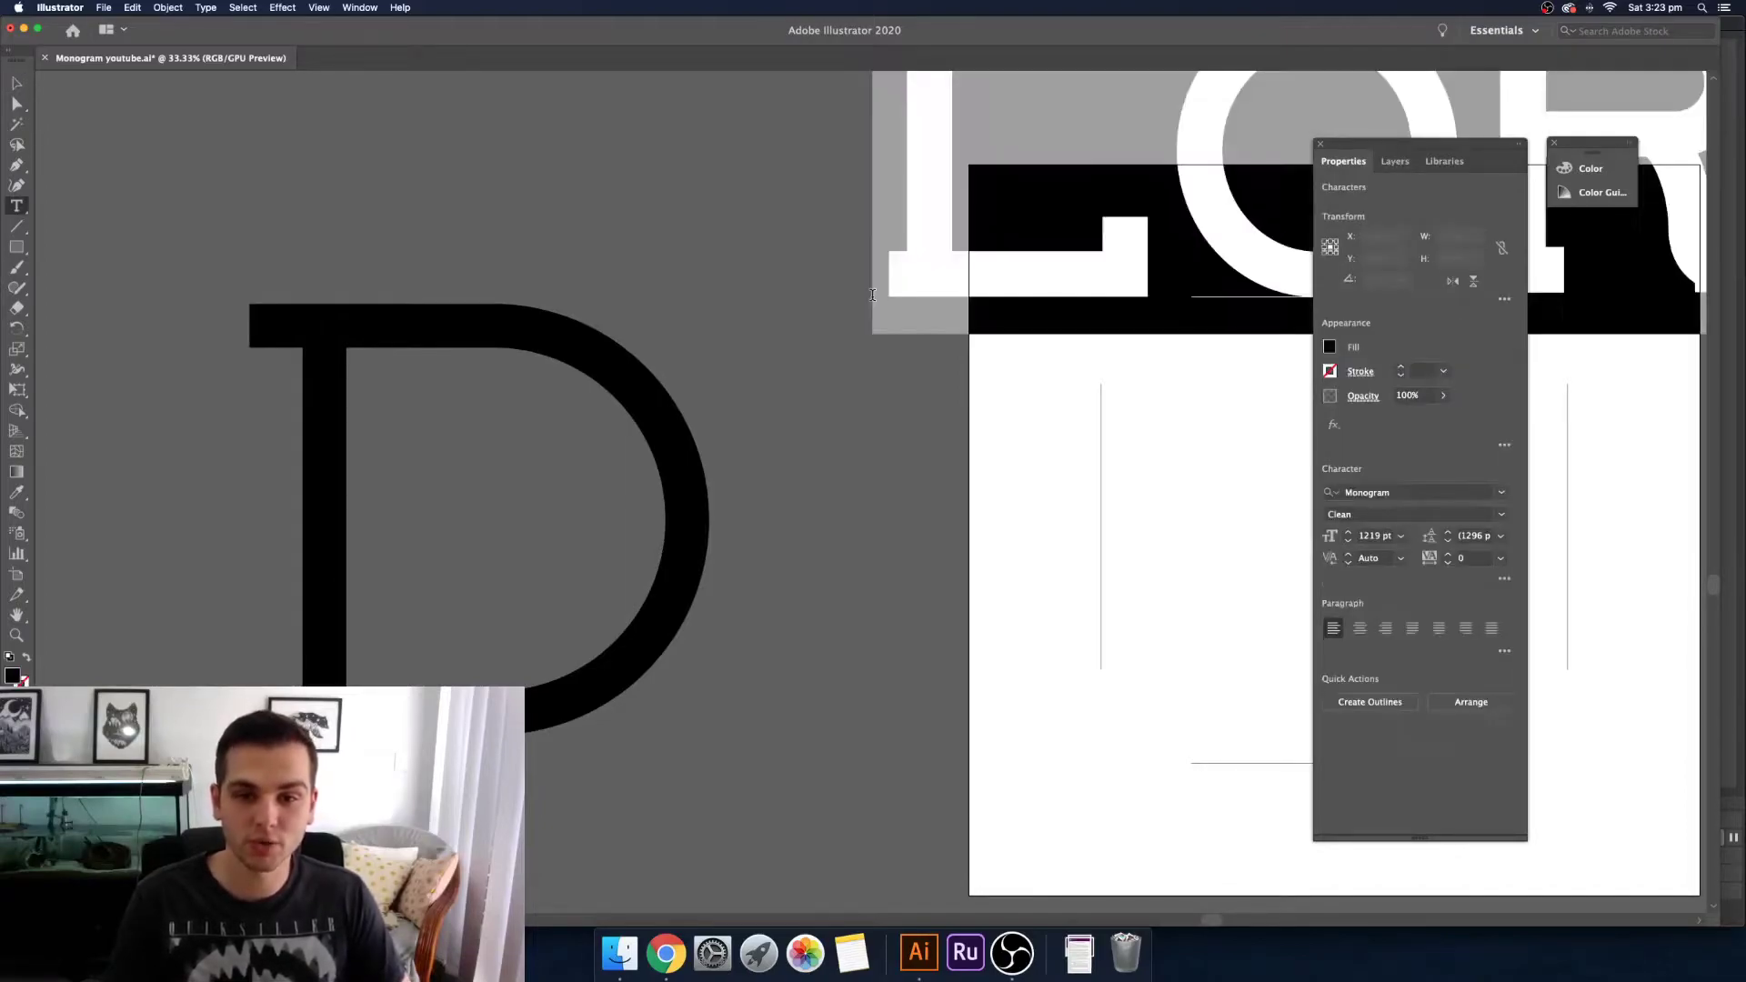
text(DK)
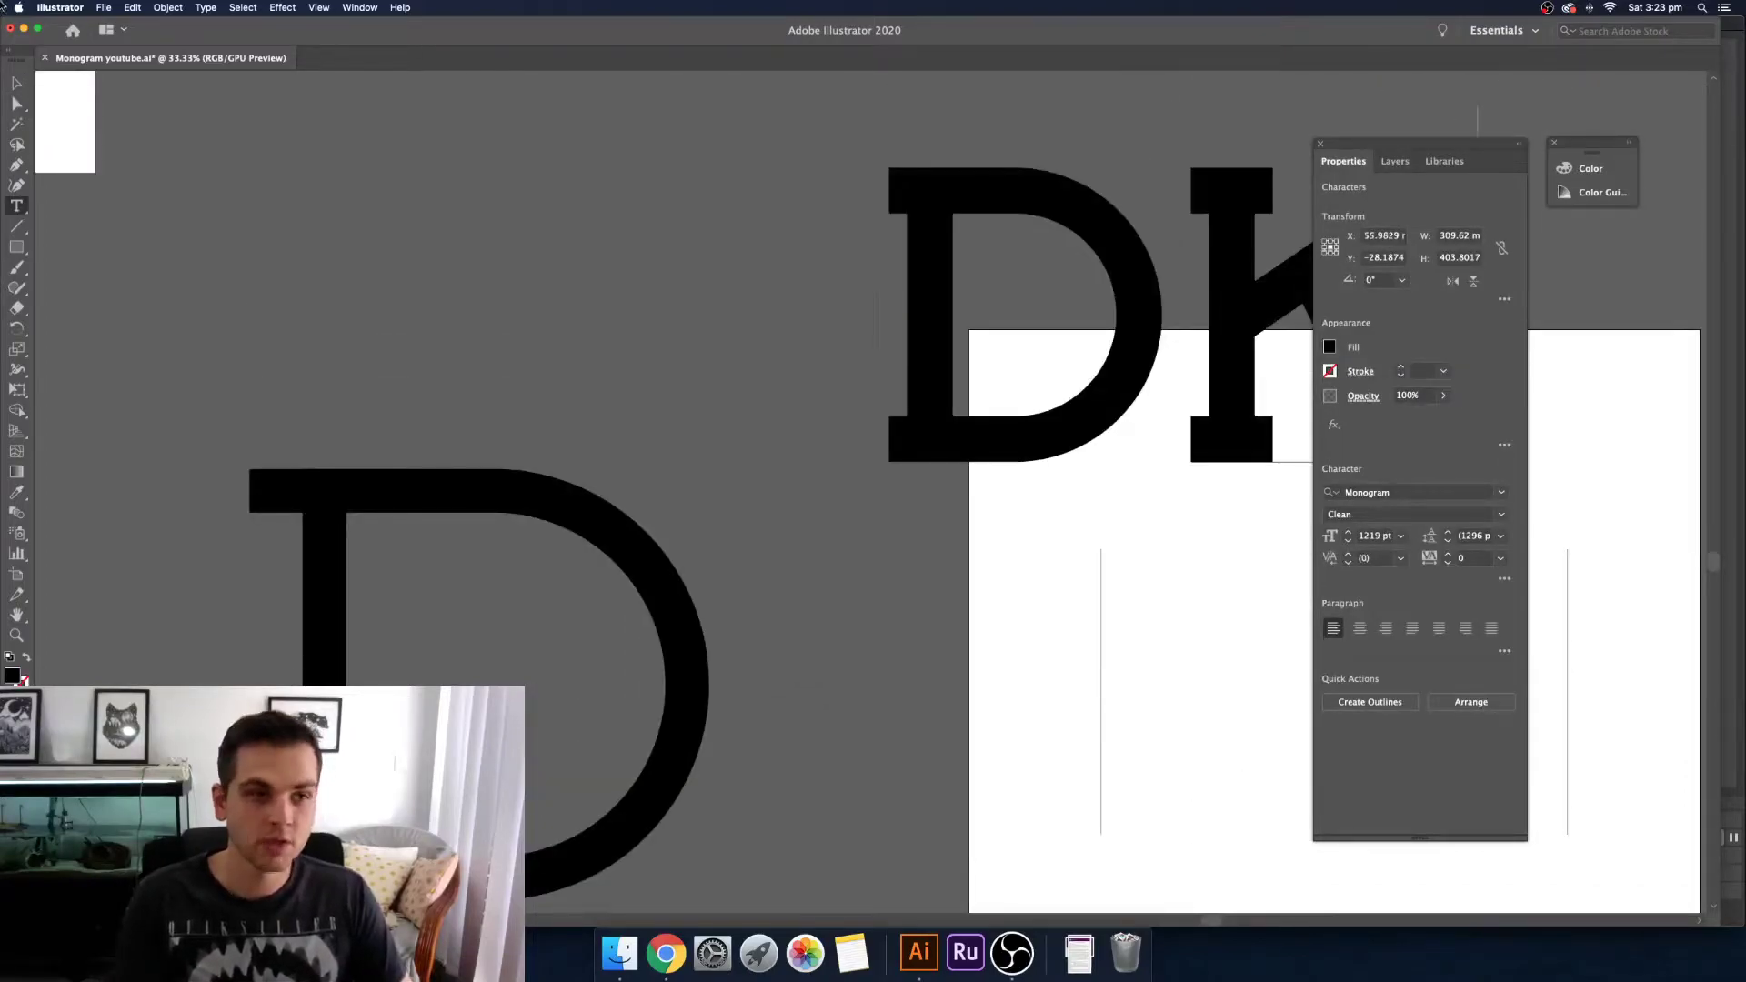
click(16, 83)
Step: Move the DK text onto the artboard, between the four guide lines
scroll(849, 370, right, 6)
scroll(849, 370, down, 1)
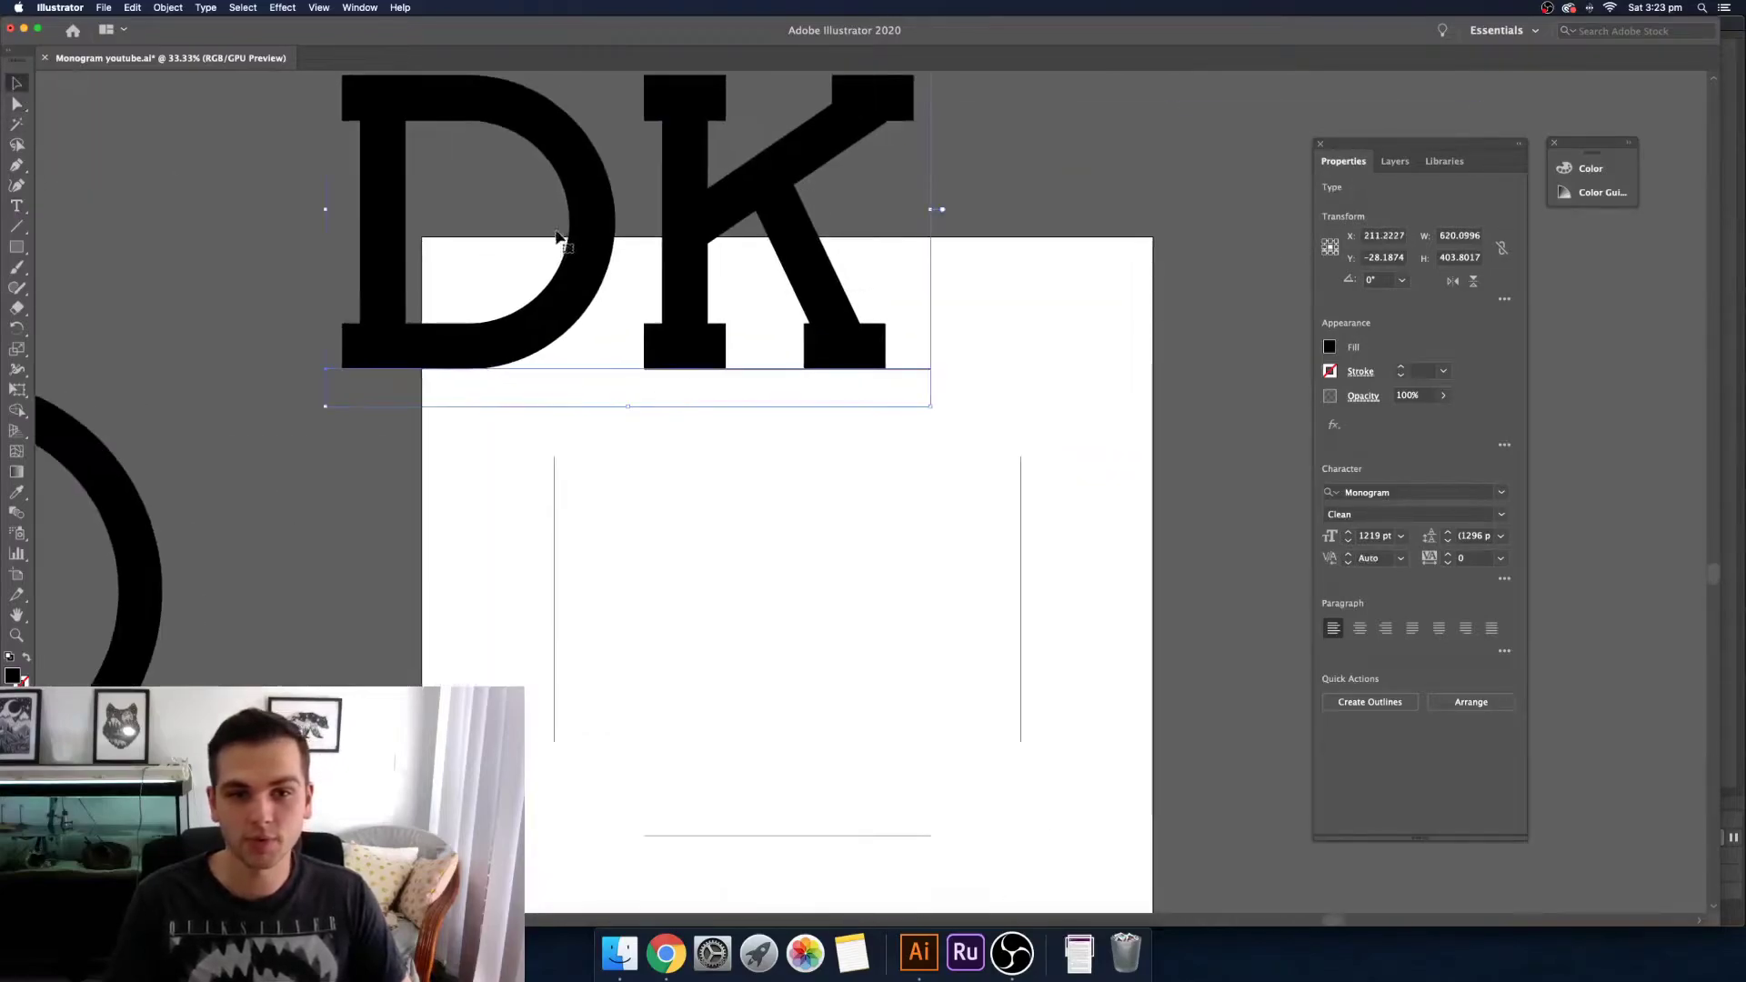
drag(582, 205, 884, 560)
Step: Expand the DK text into outline shapes and ungroup the two letters
key(super+equal)
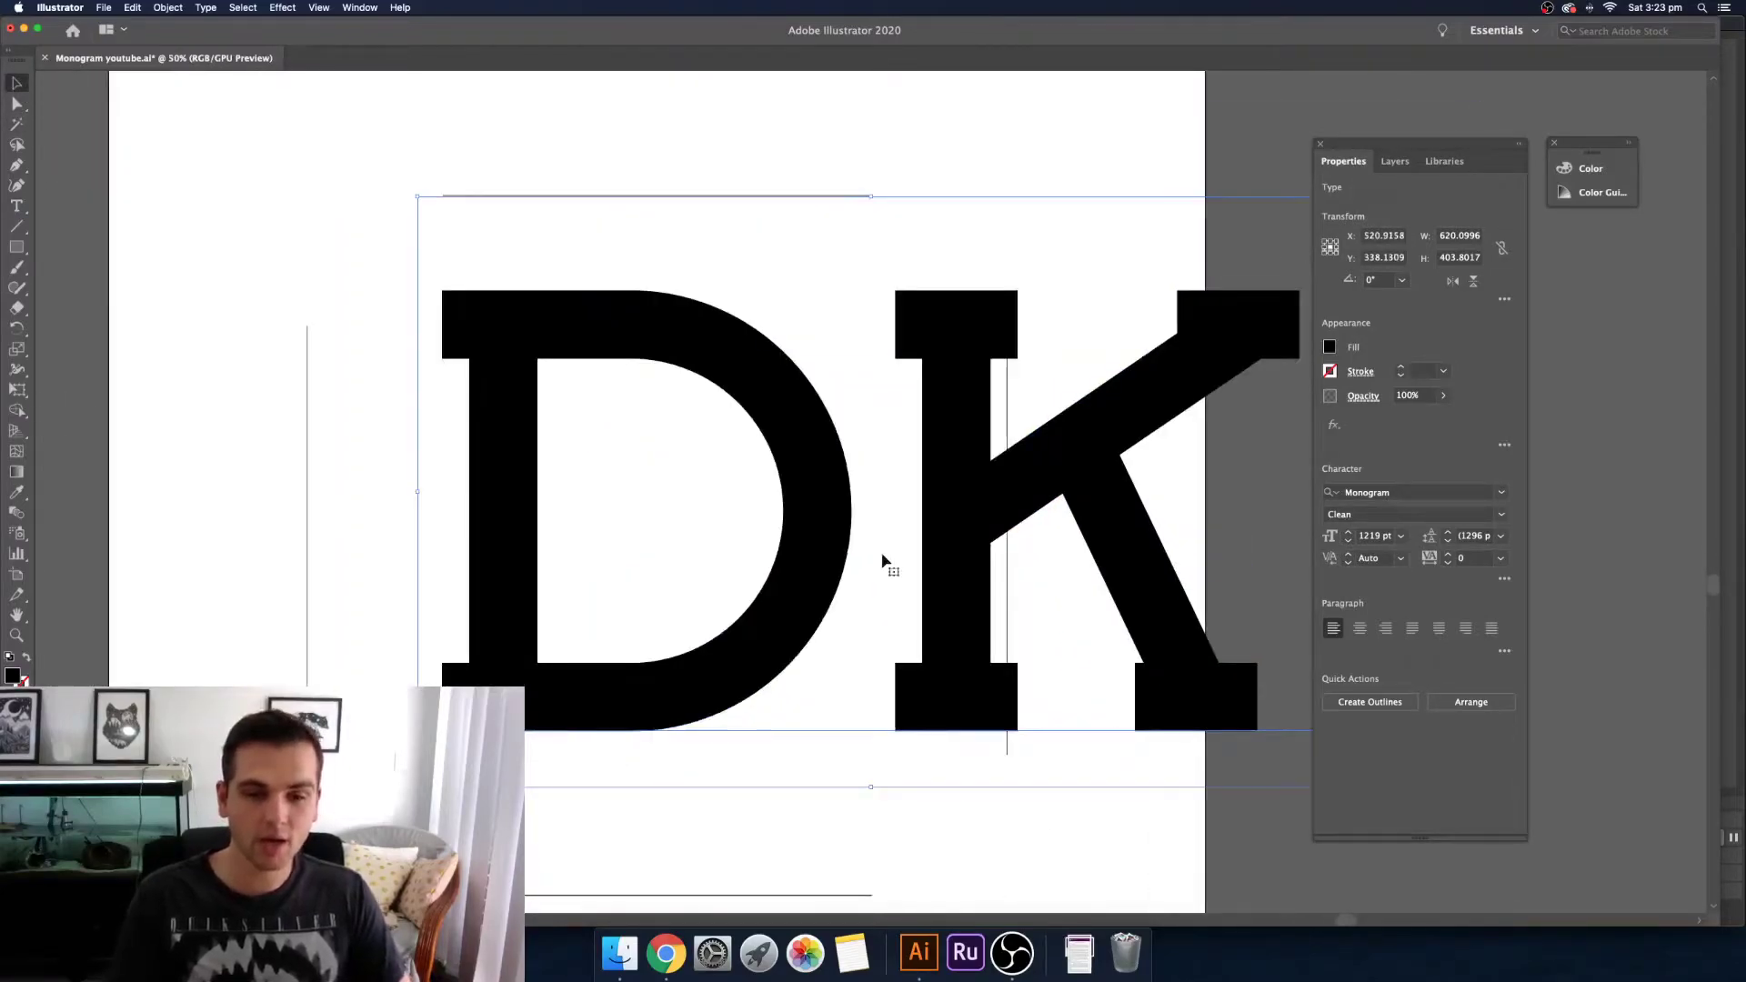
click(171, 7)
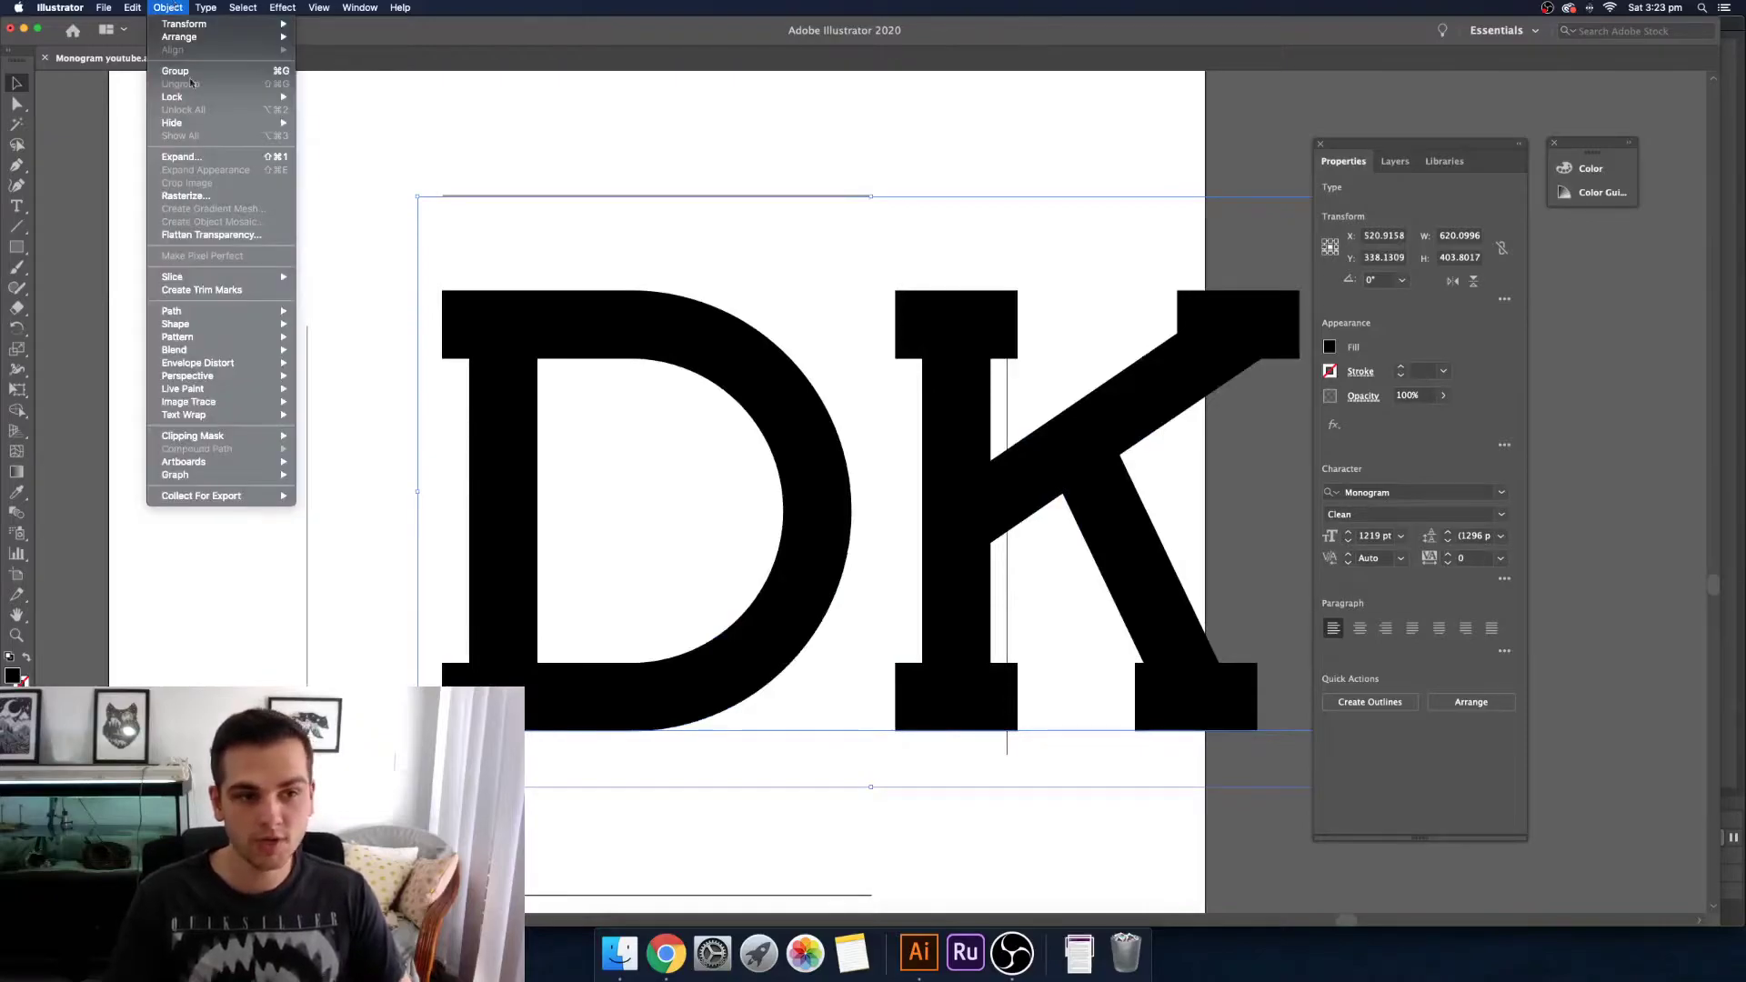
click(230, 158)
click(936, 575)
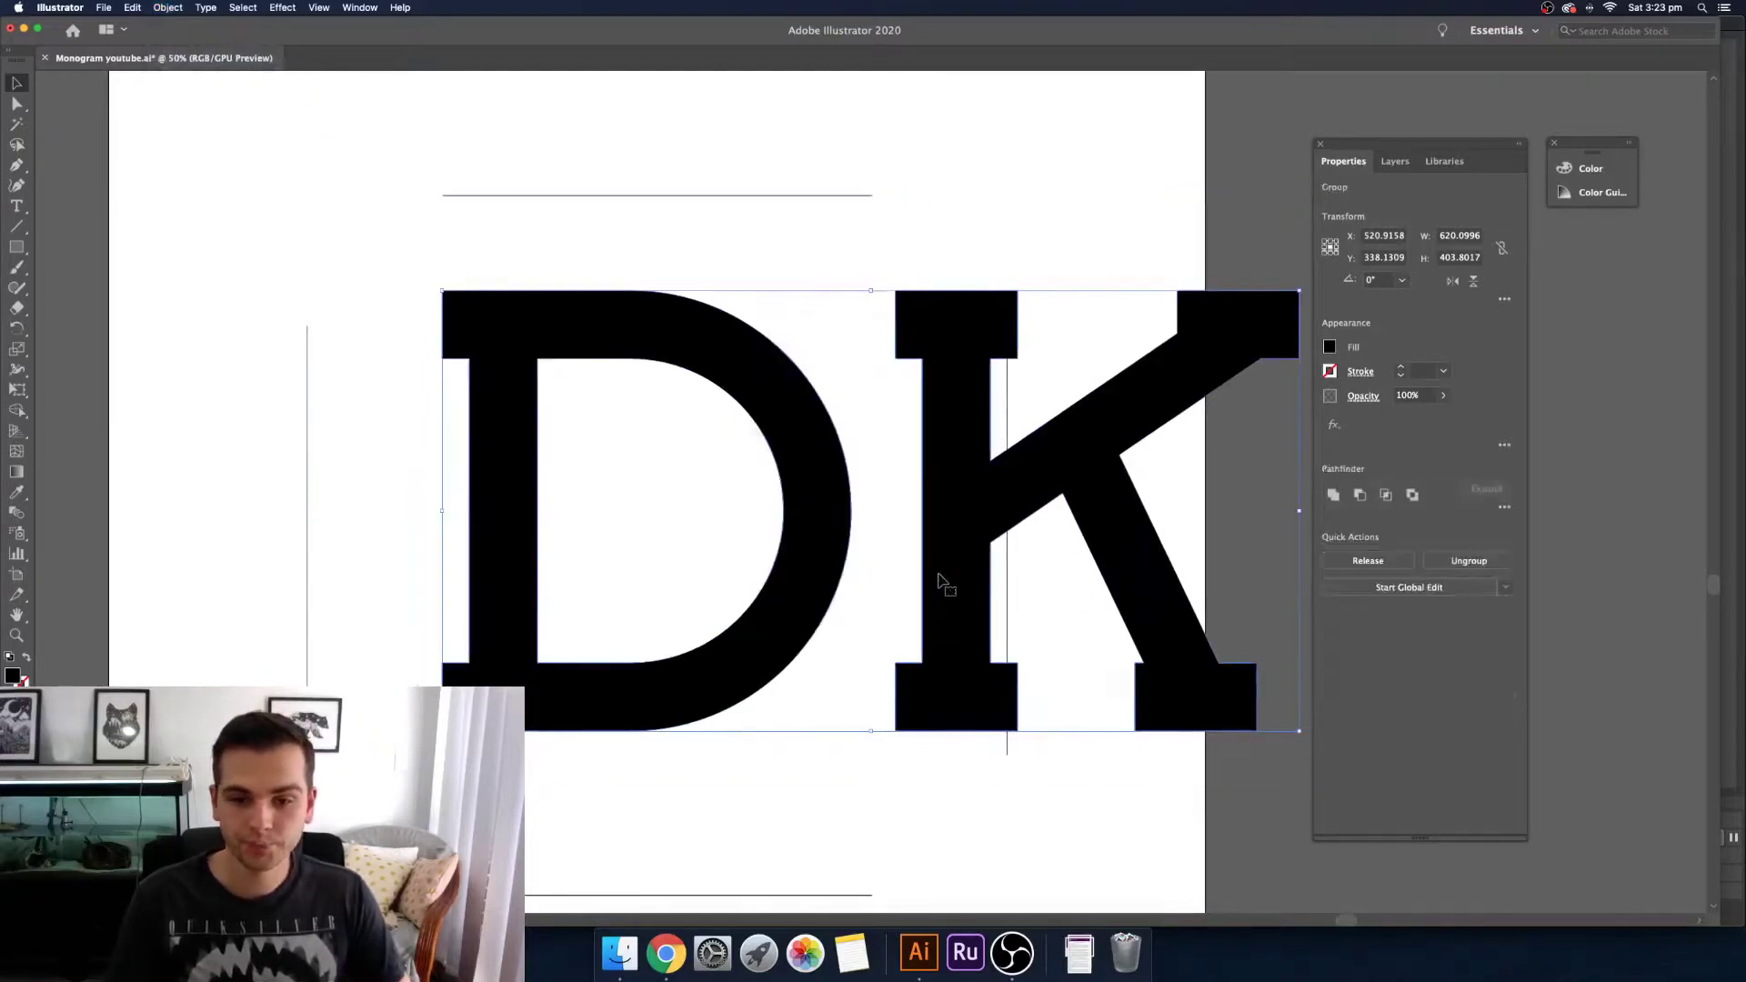
right_click(918, 393)
click(952, 506)
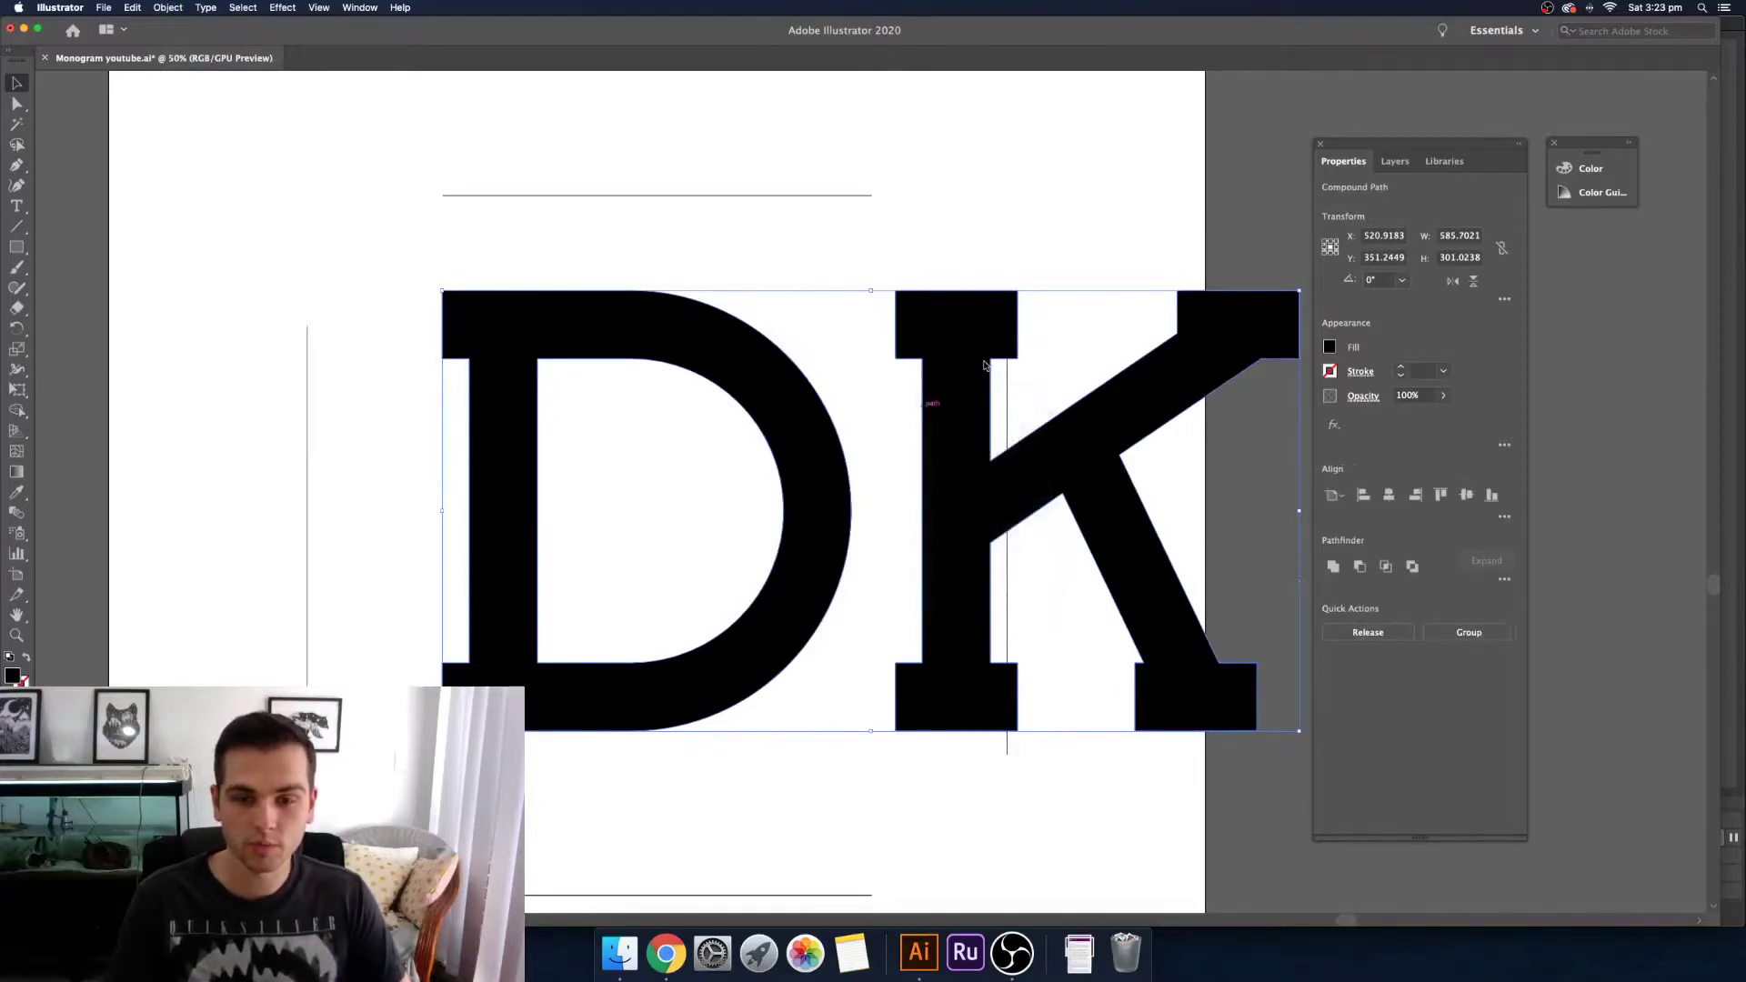
Step: Move the K a little farther to the right, away from the D
key(shift+super+a)
drag(970, 328, 1019, 327)
click(873, 245)
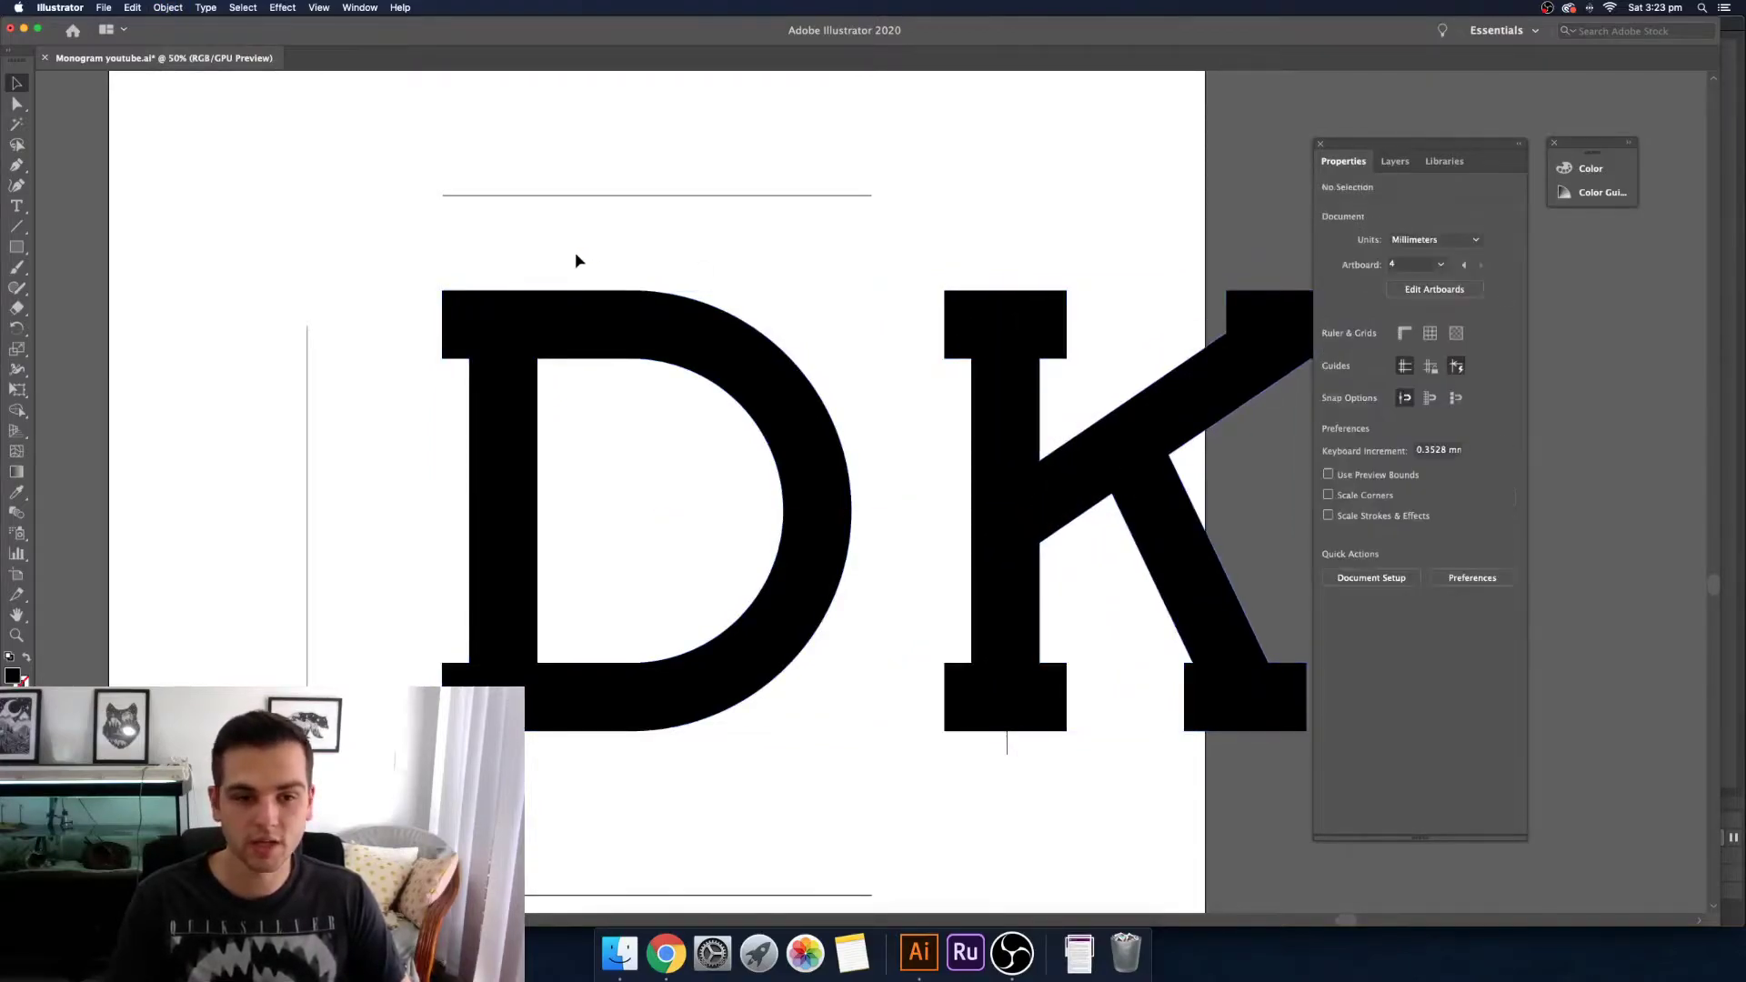
Step: Centre the D and K horizontally and vertically on the artboard so the letters overlap
drag(1067, 507, 1095, 503)
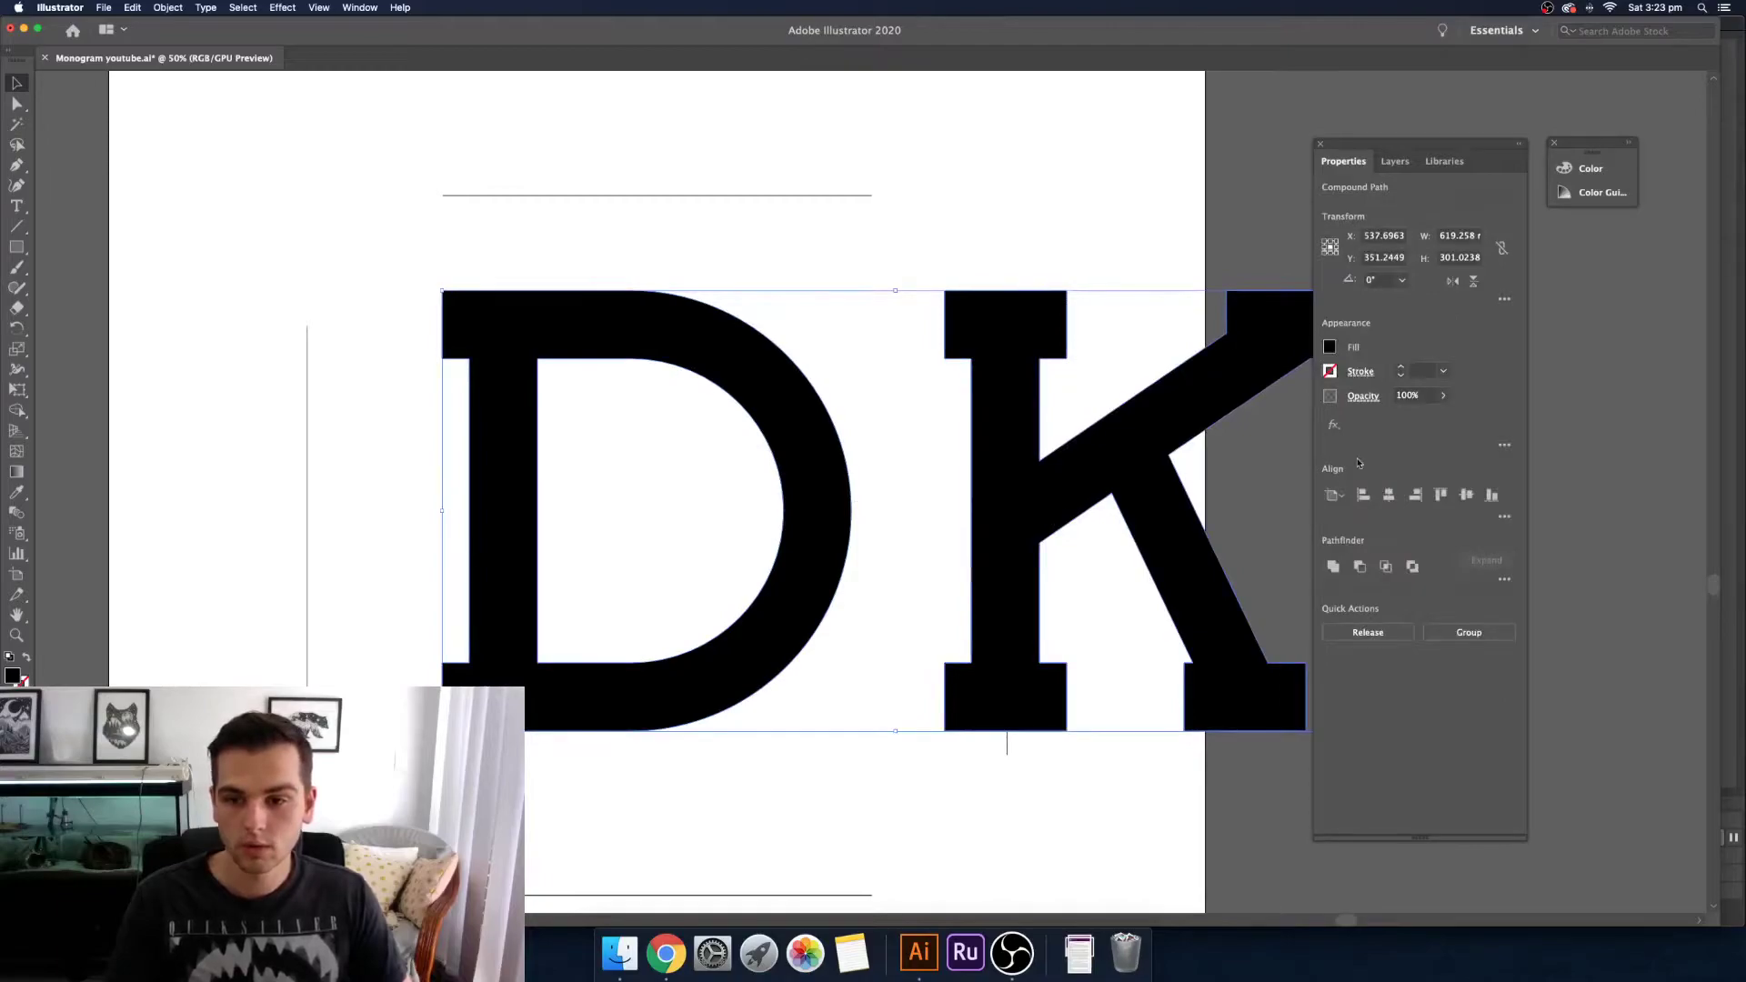
click(1388, 494)
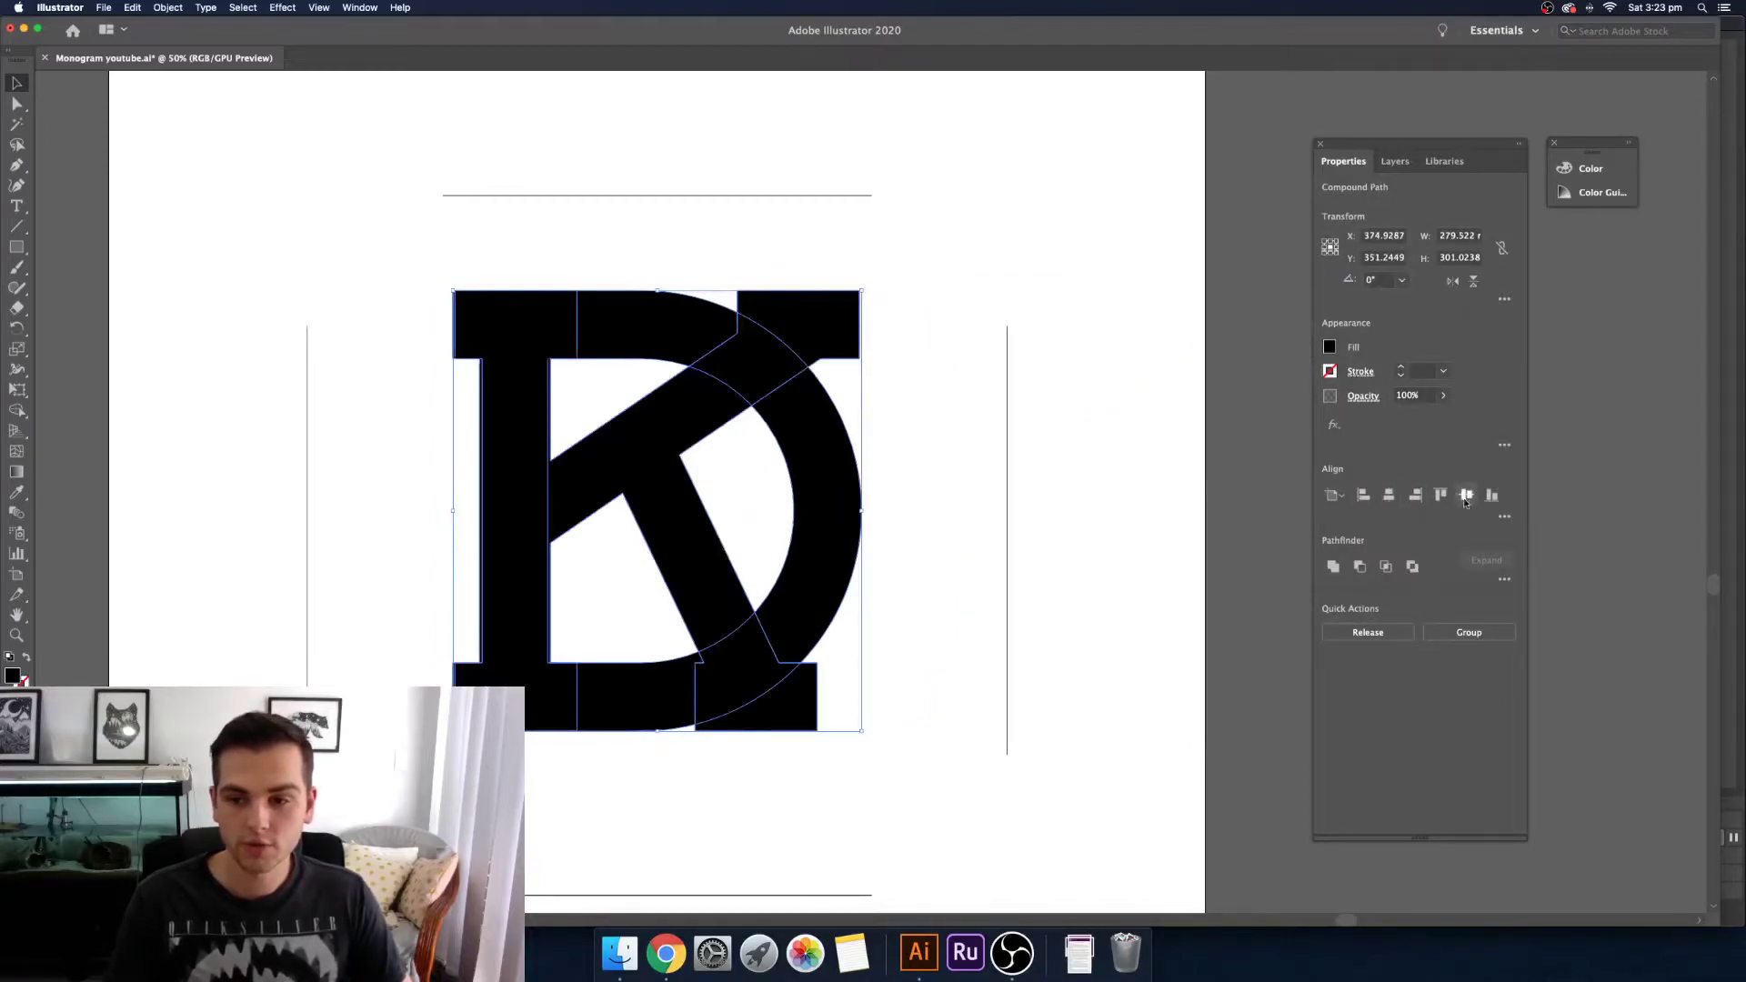
click(1466, 494)
click(943, 460)
Step: Move the D horizontally to the left until its left edge meets the left guide line
scroll(1093, 269, left, 3)
scroll(1093, 269, down, 2)
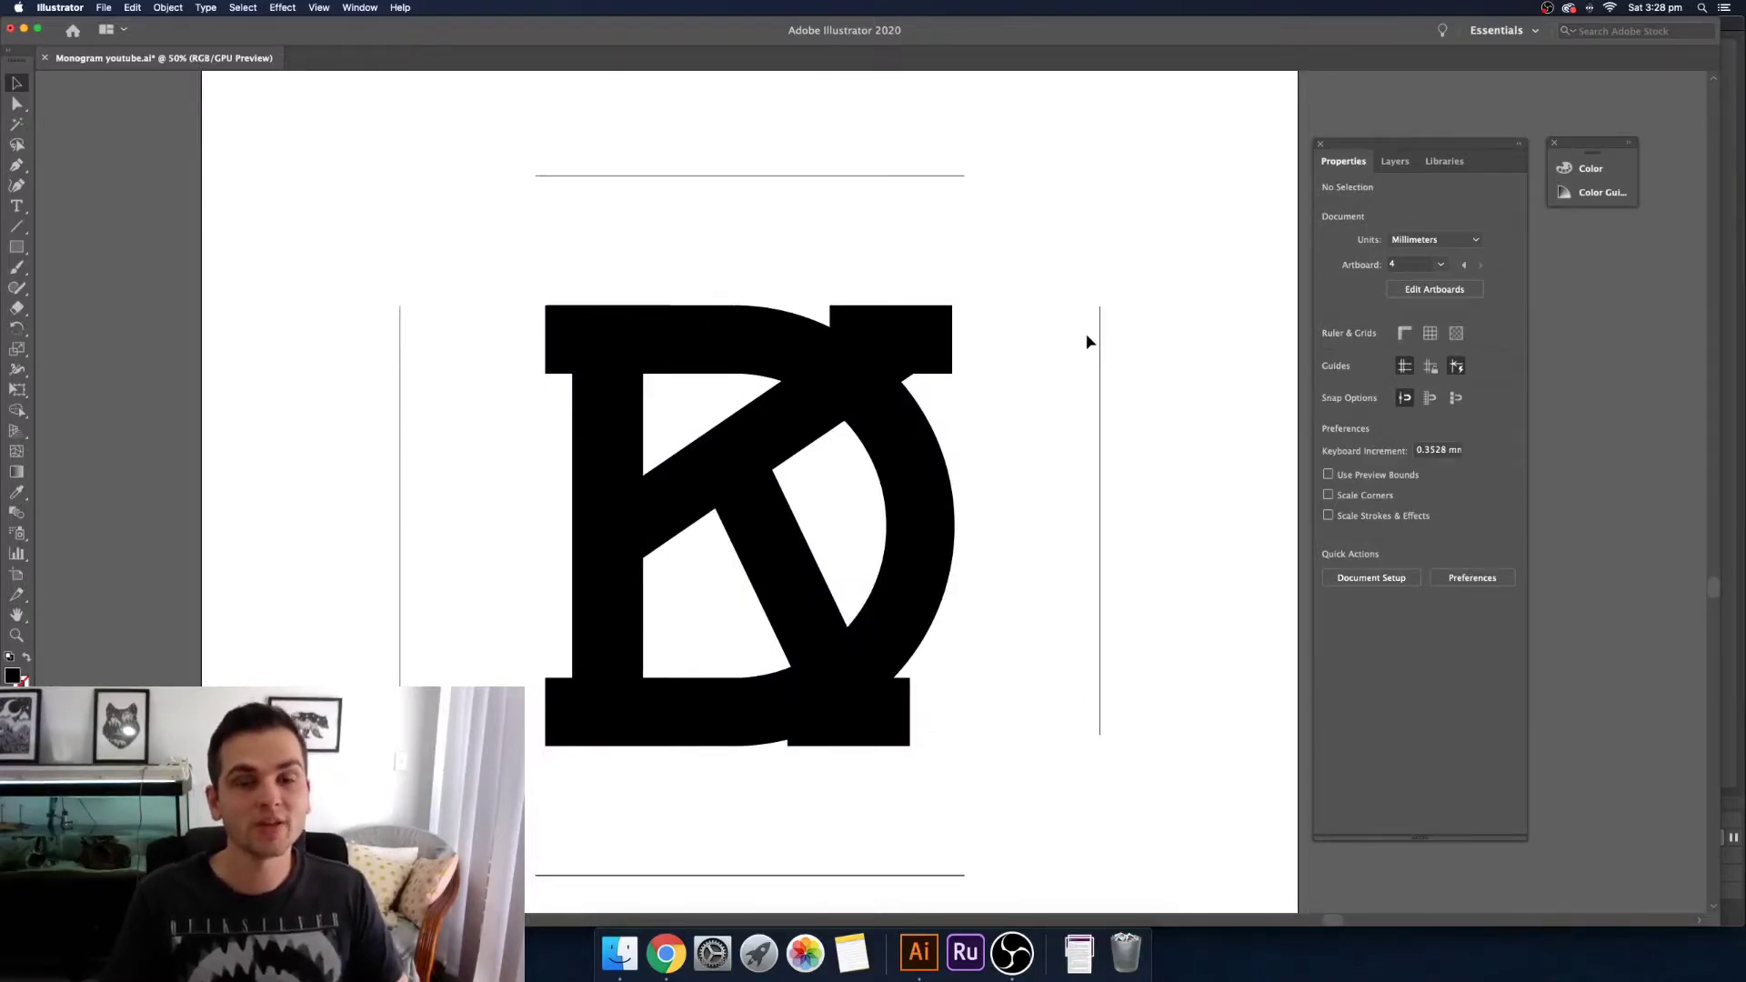
scroll(760, 378, down, 1)
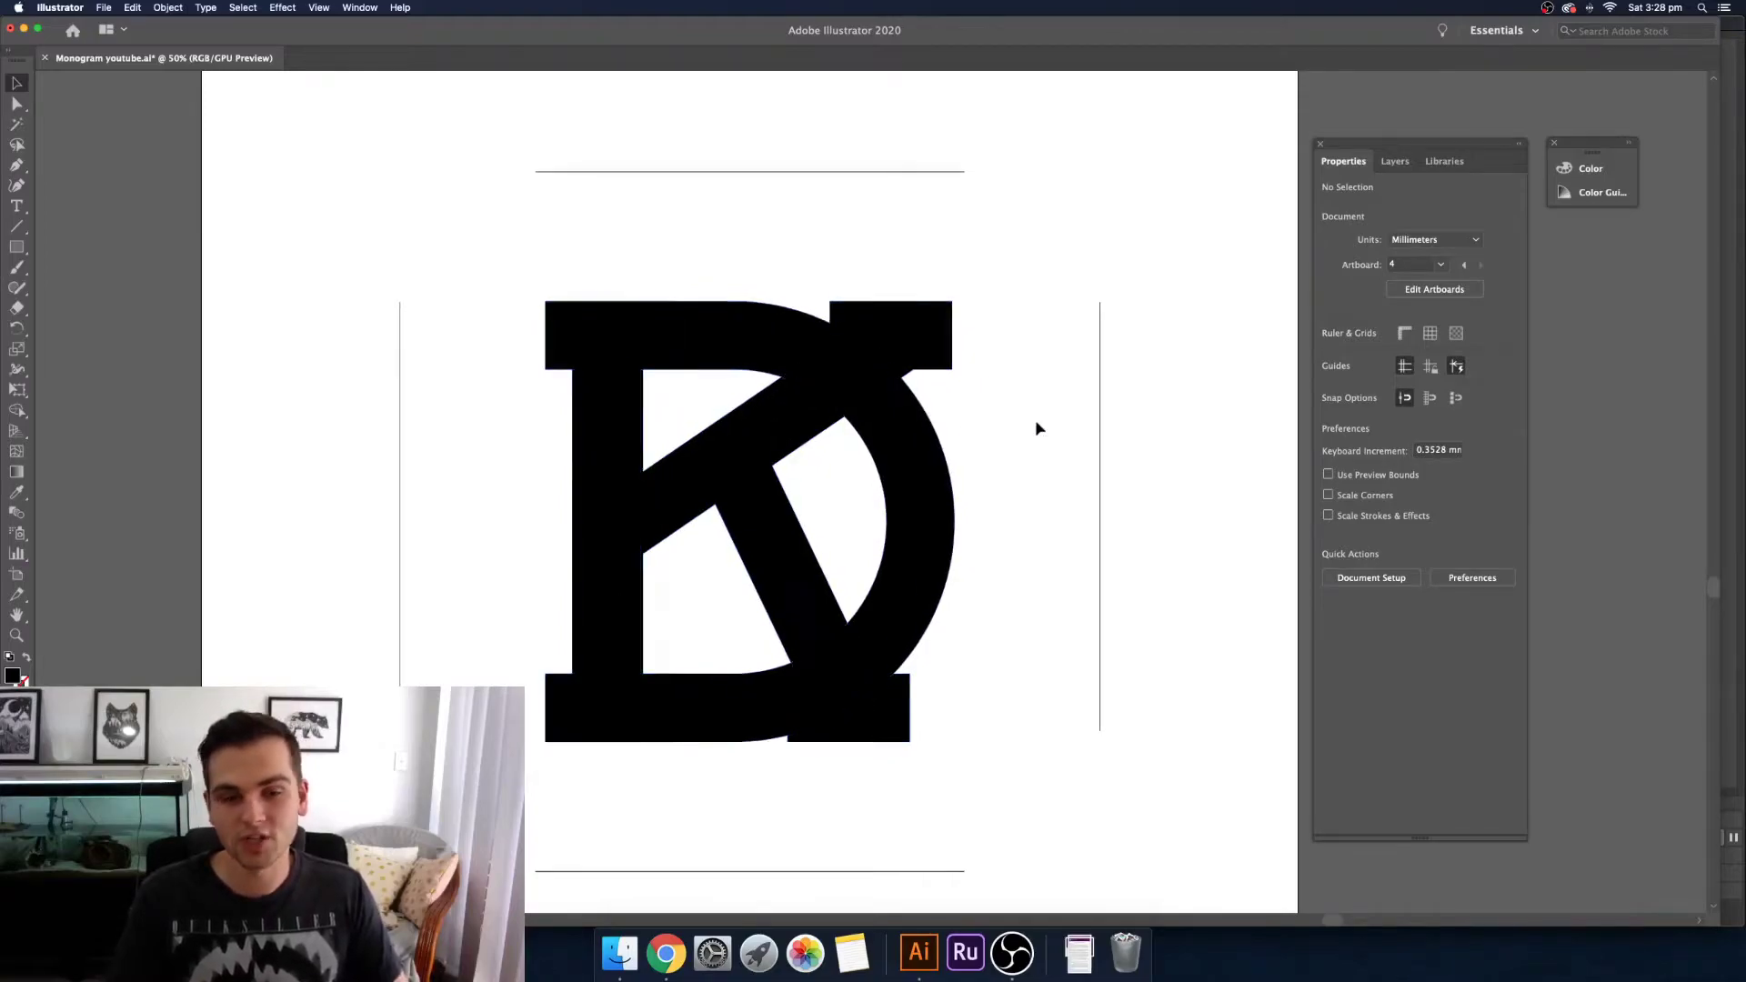
click(931, 466)
drag(922, 467, 771, 456)
Step: Transfer the K in place to a new layer above Layer 1, and lock the K's layer with Layer 1 left editable
click(877, 364)
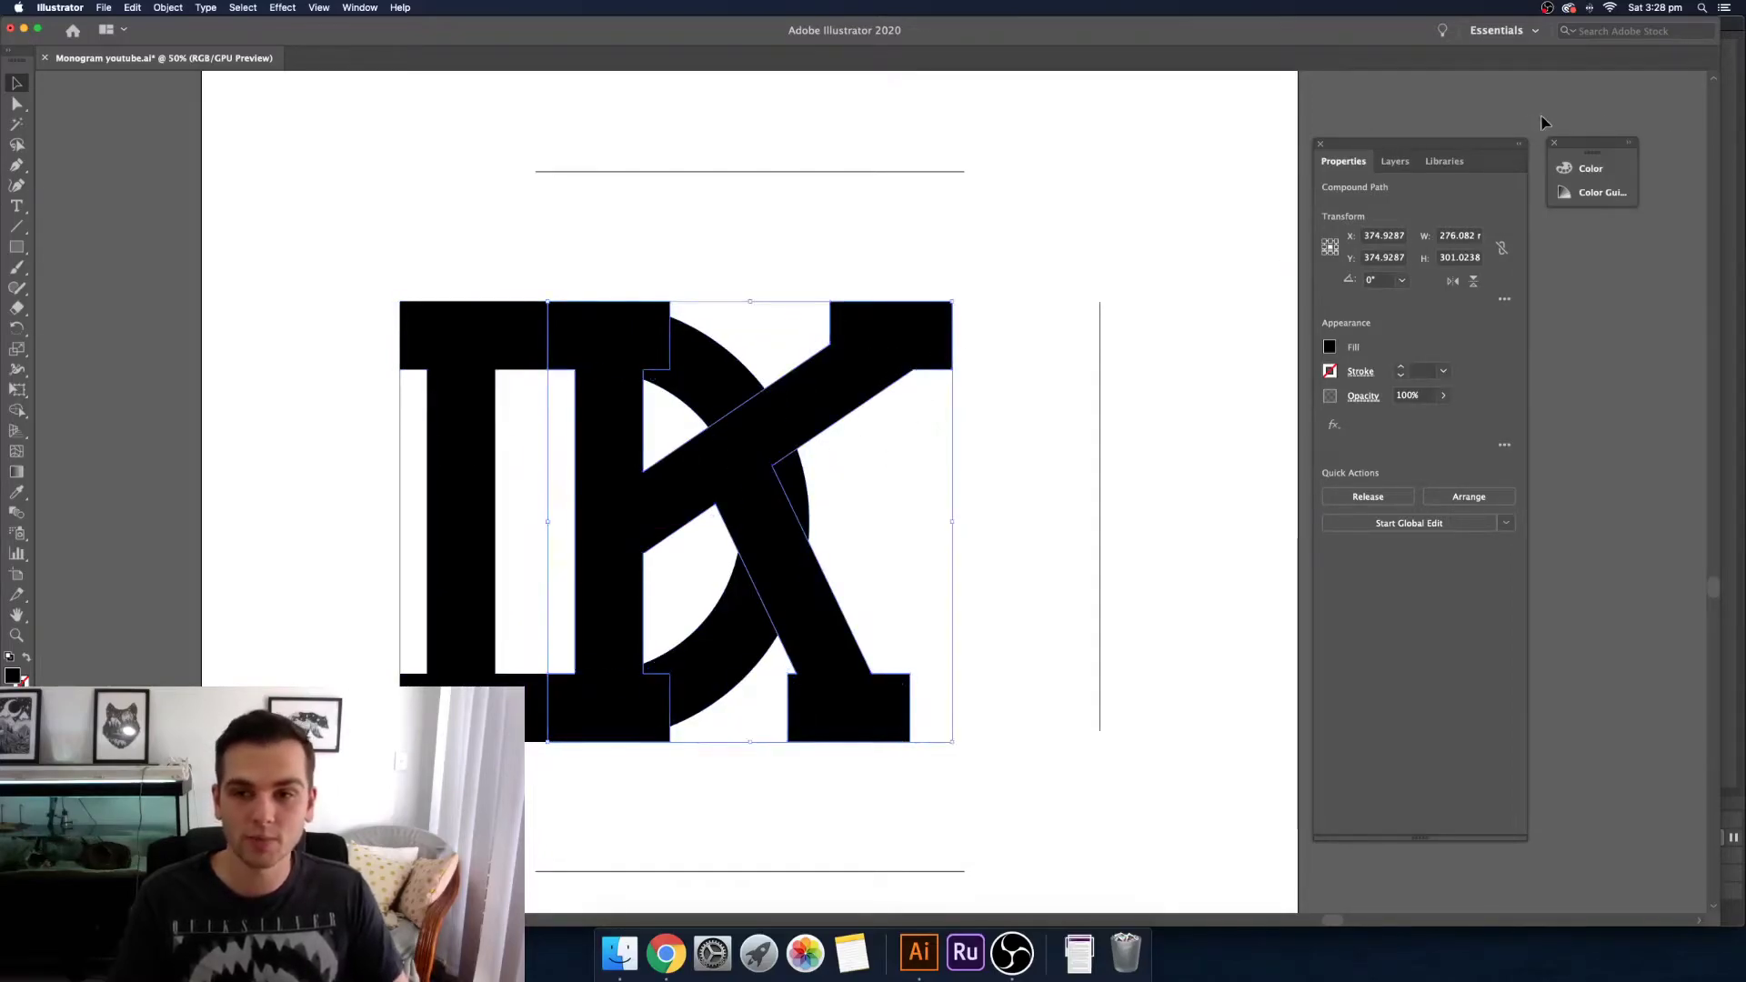
key(super+x)
click(1397, 163)
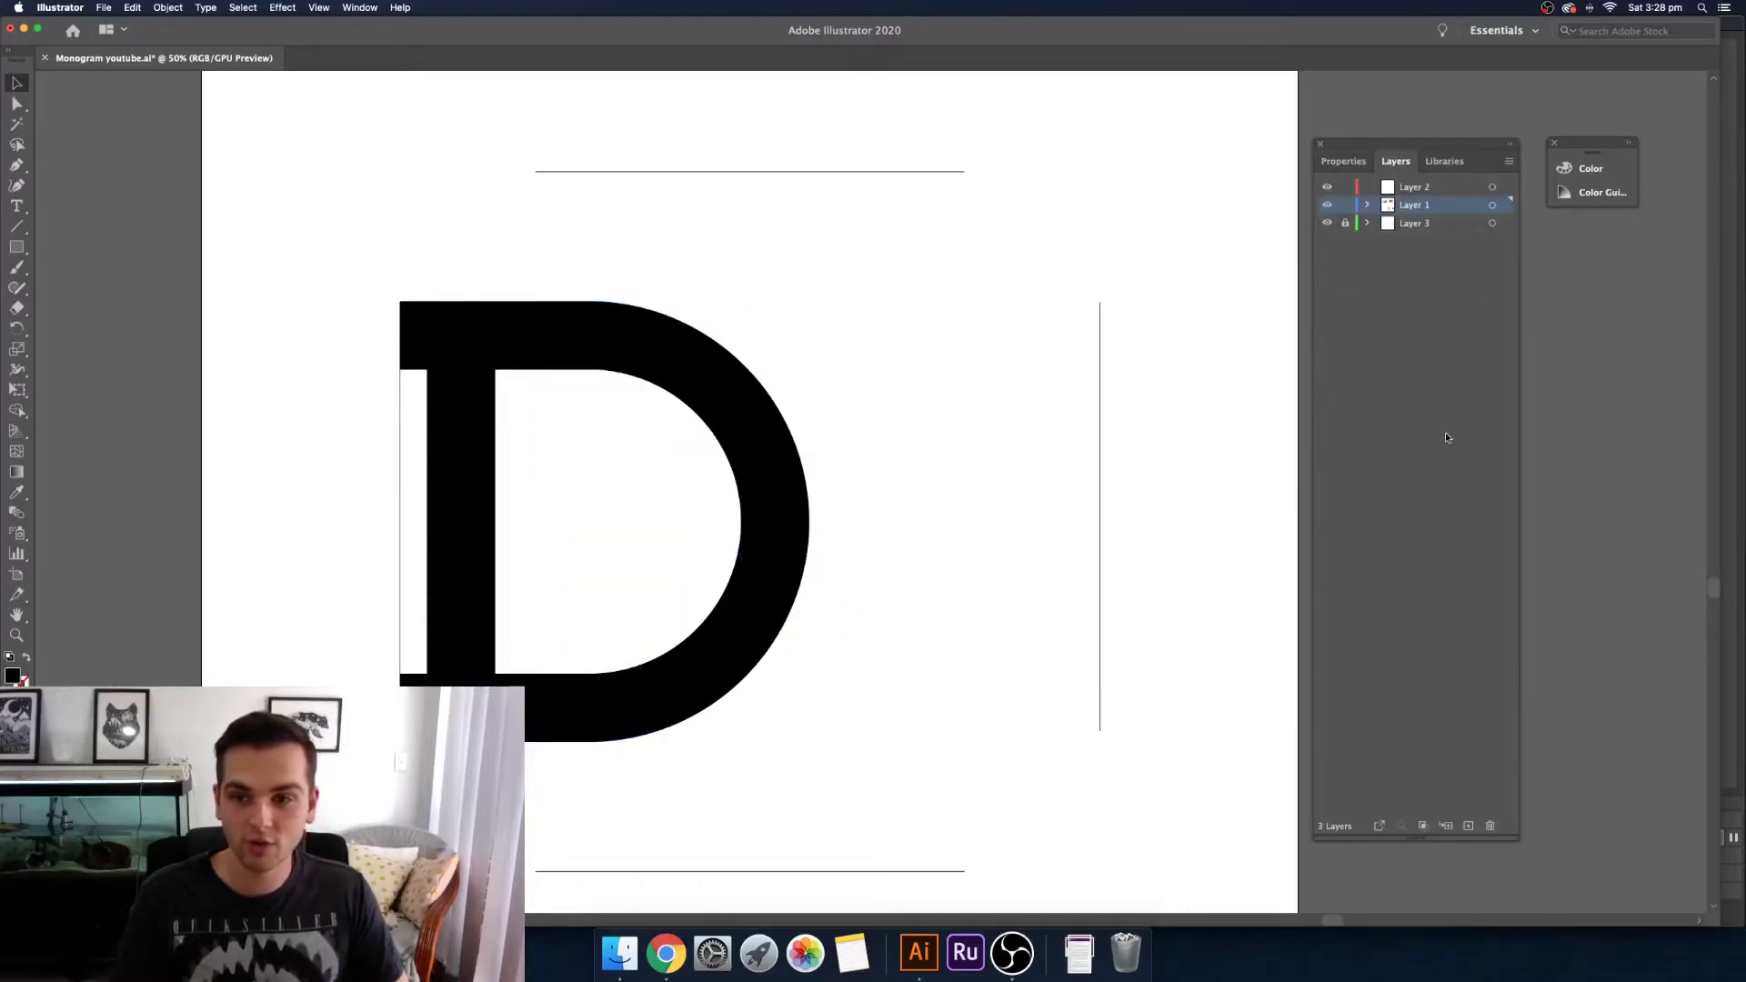
click(1466, 825)
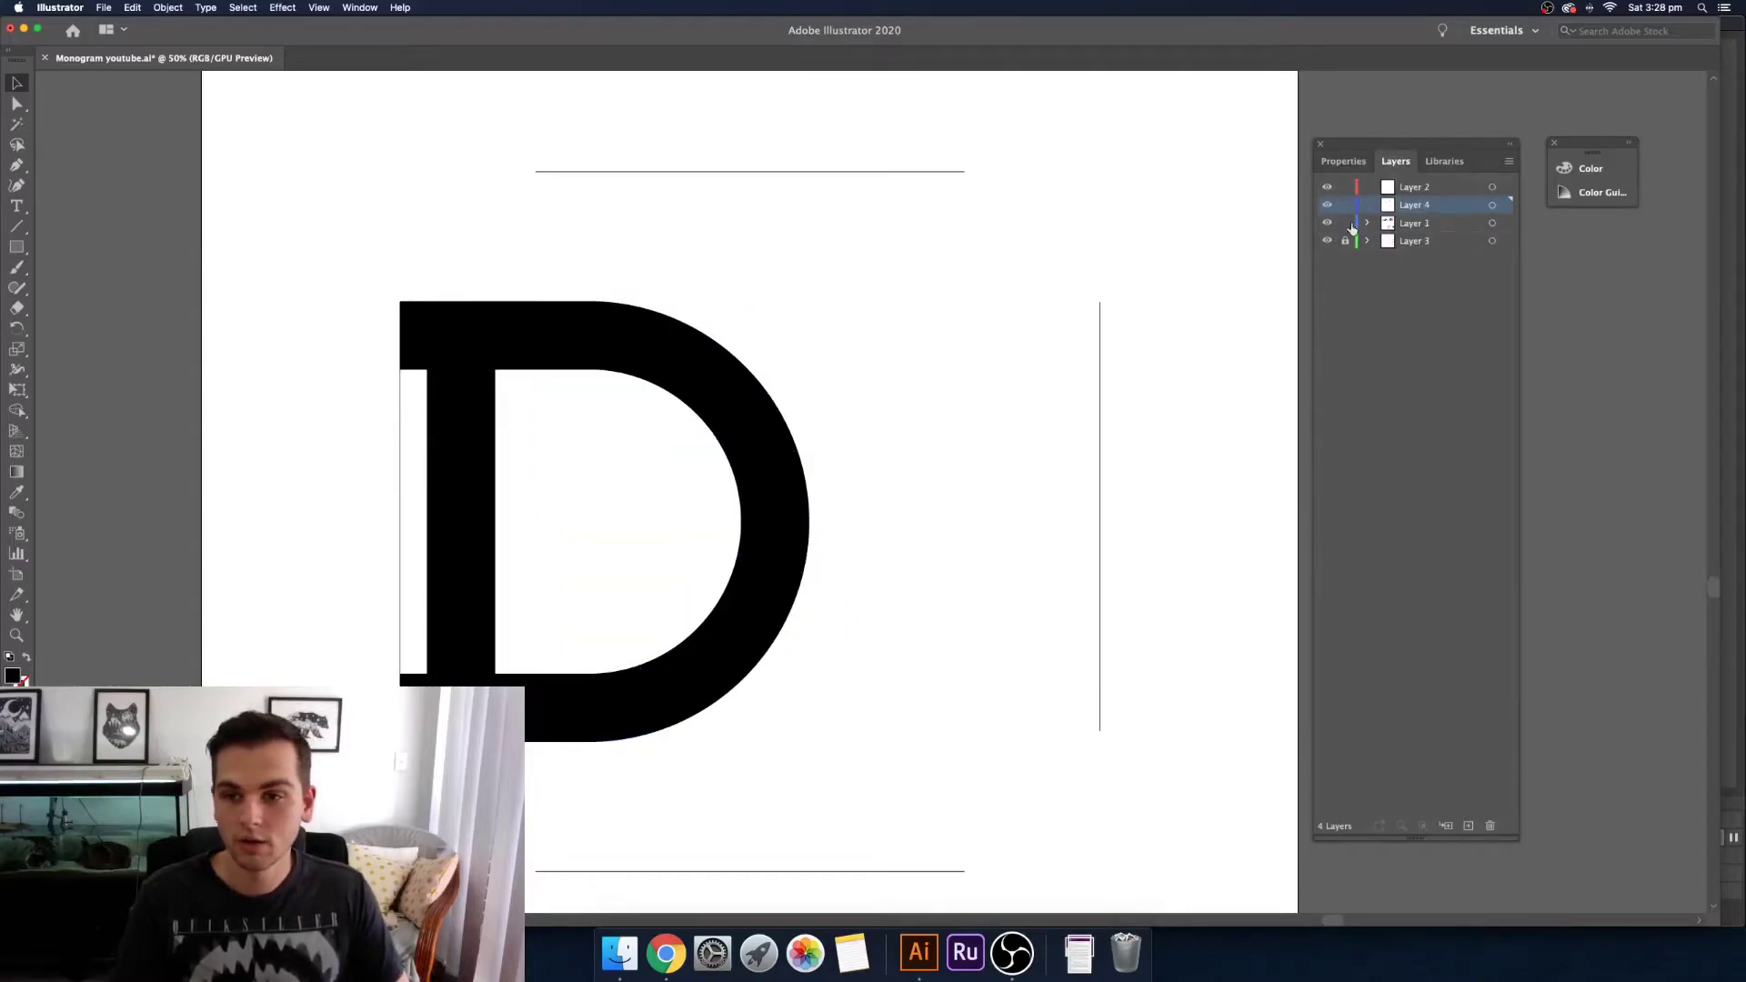
key(super+f)
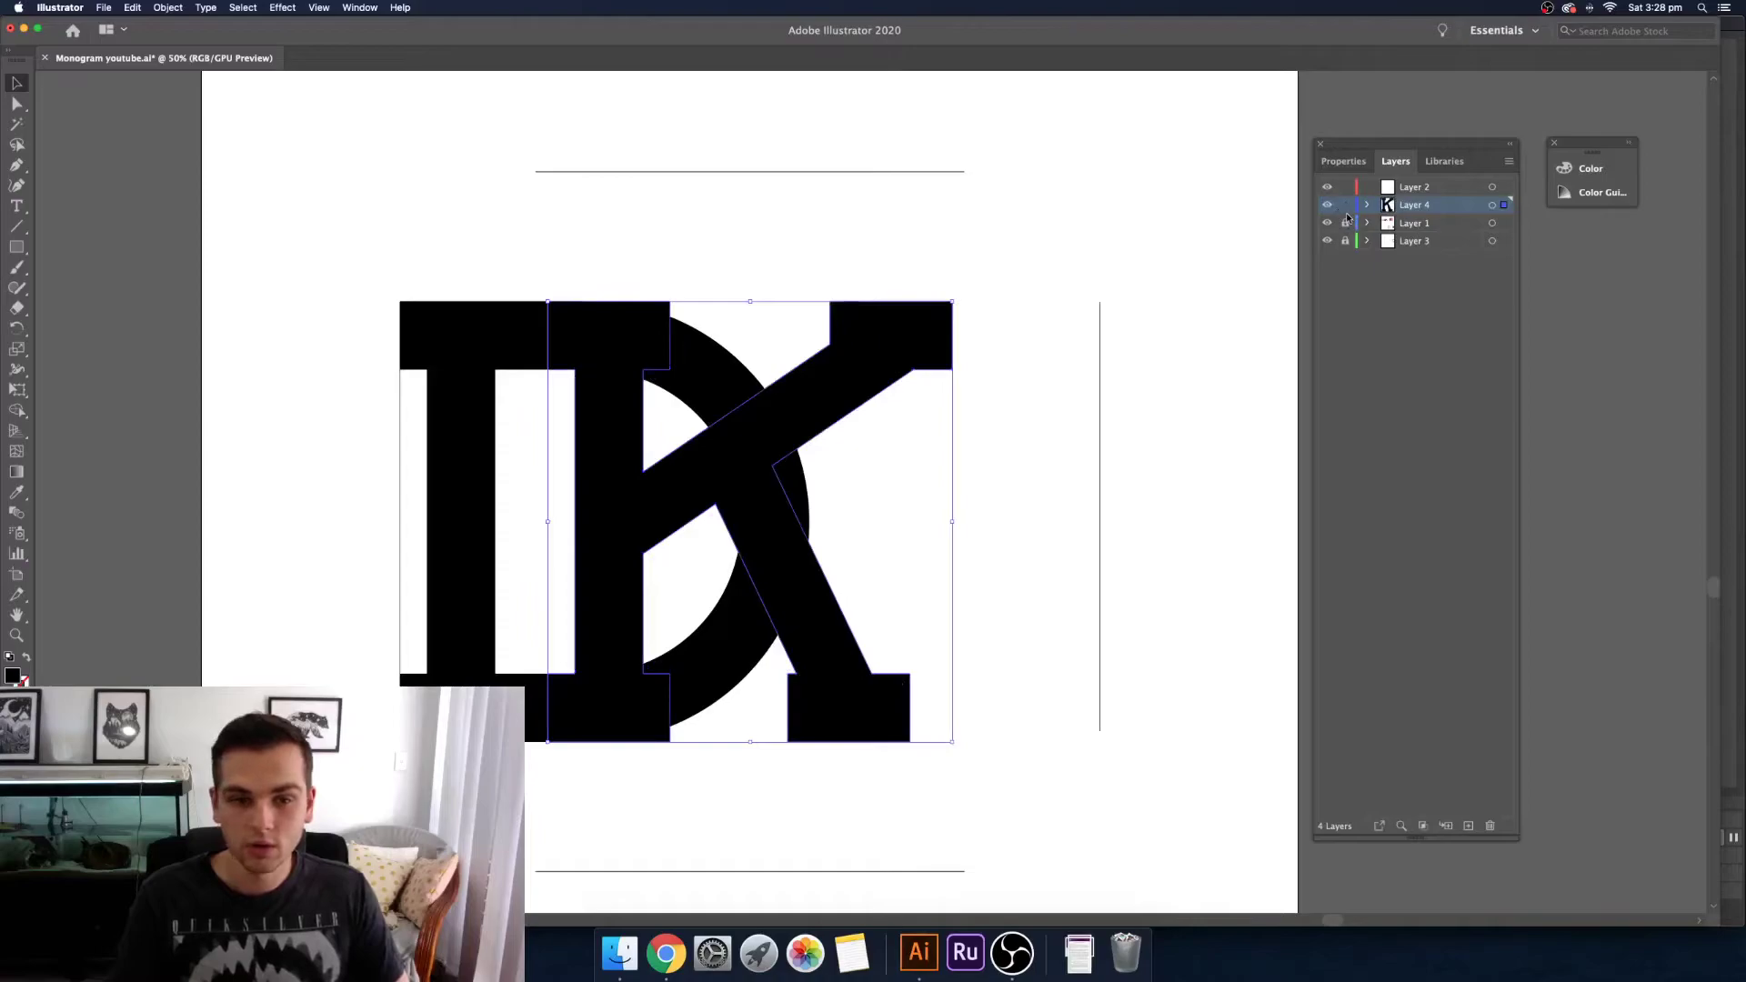
click(1346, 205)
click(1345, 223)
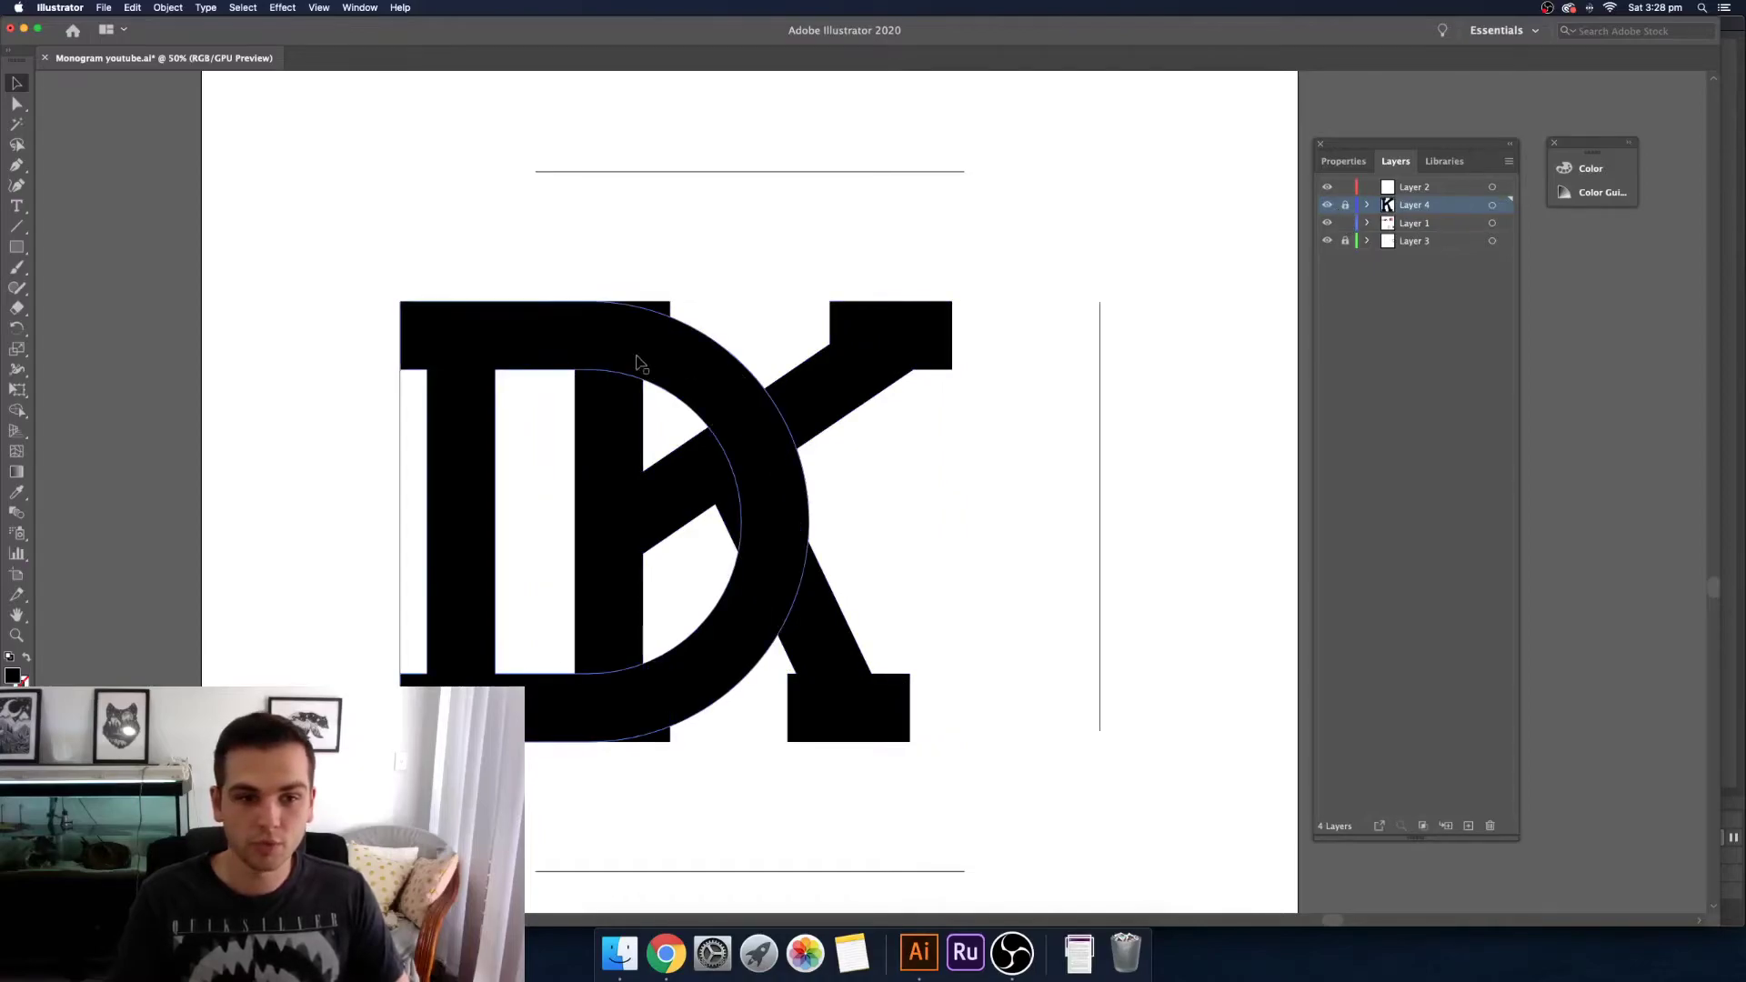
Step: Stretch the D's curved bowl horizontally to the right until its outer edge meets the right guide line
click(625, 358)
click(582, 273)
key(a)
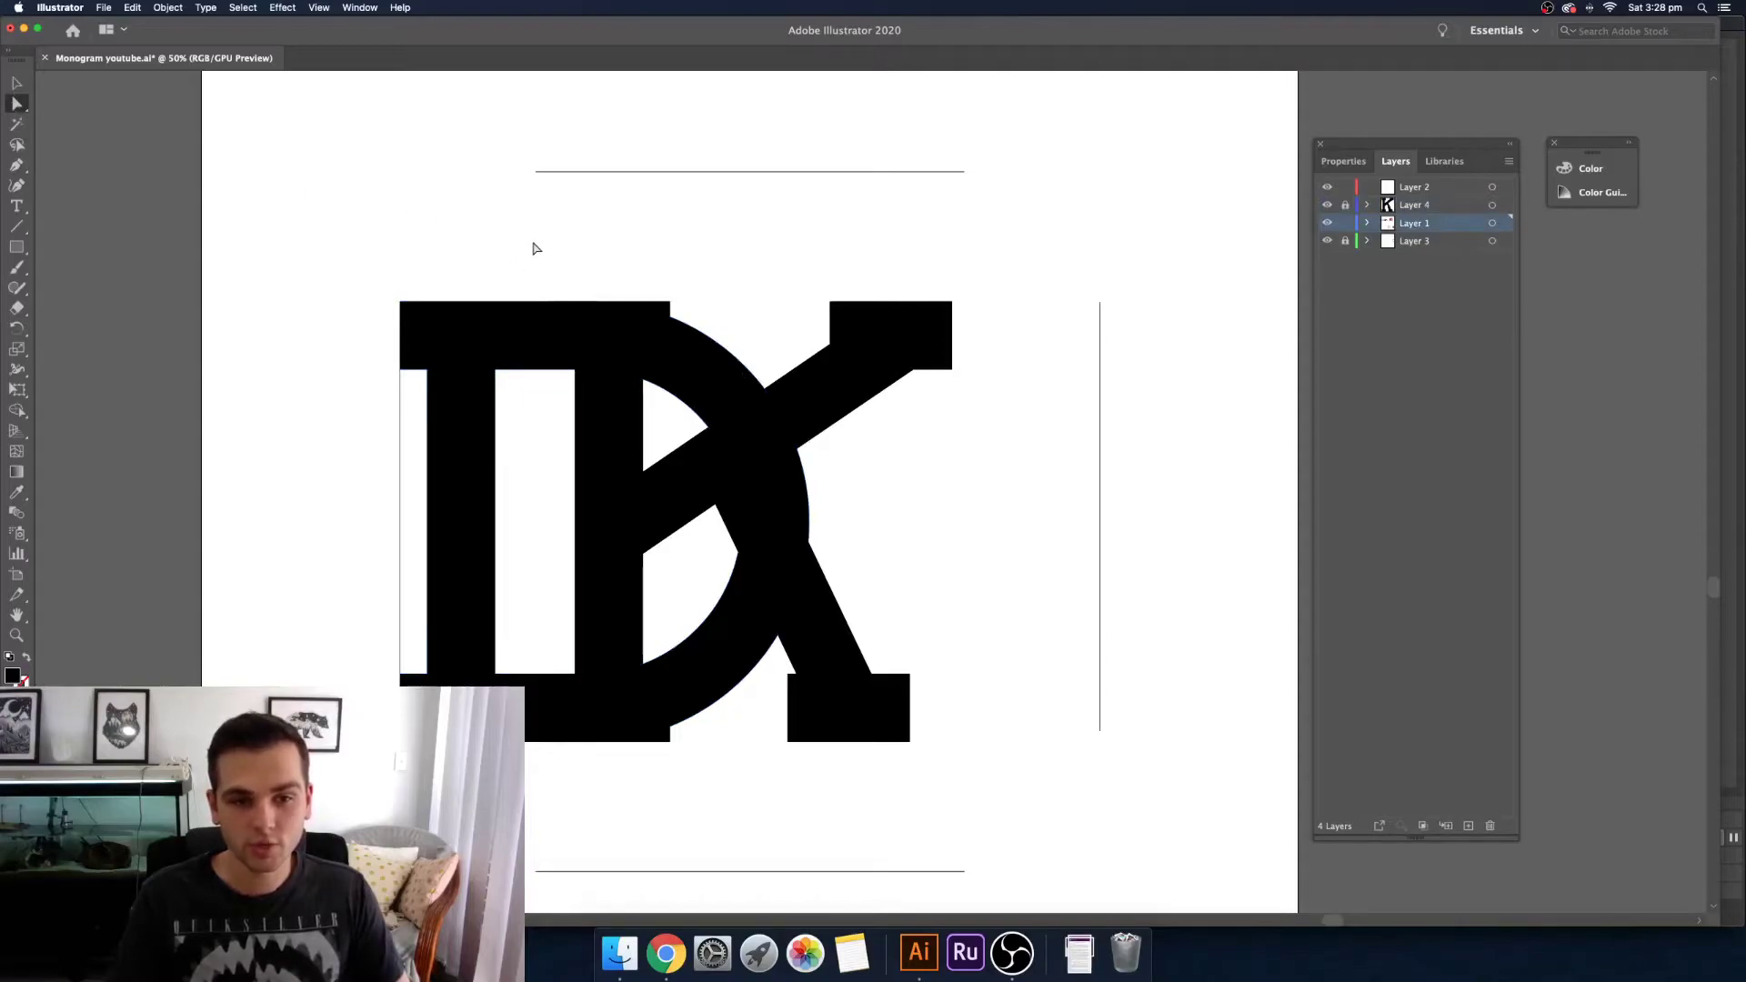
drag(563, 253, 873, 785)
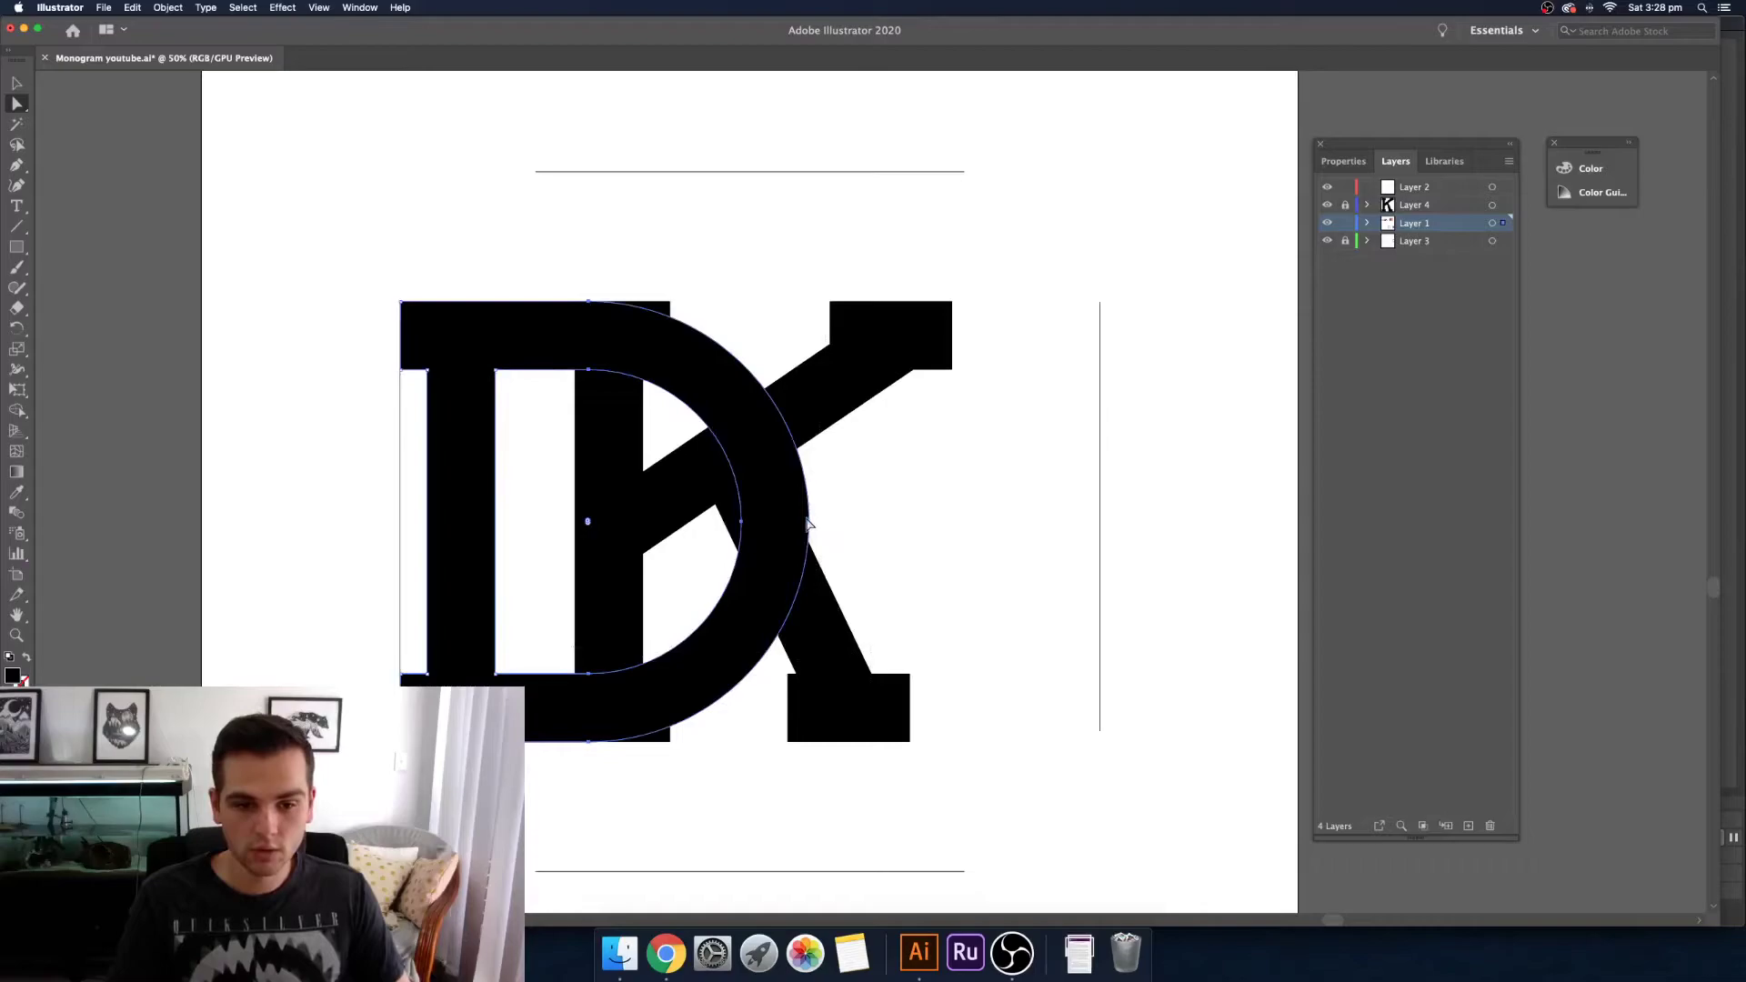
drag(808, 521, 1101, 537)
key(v)
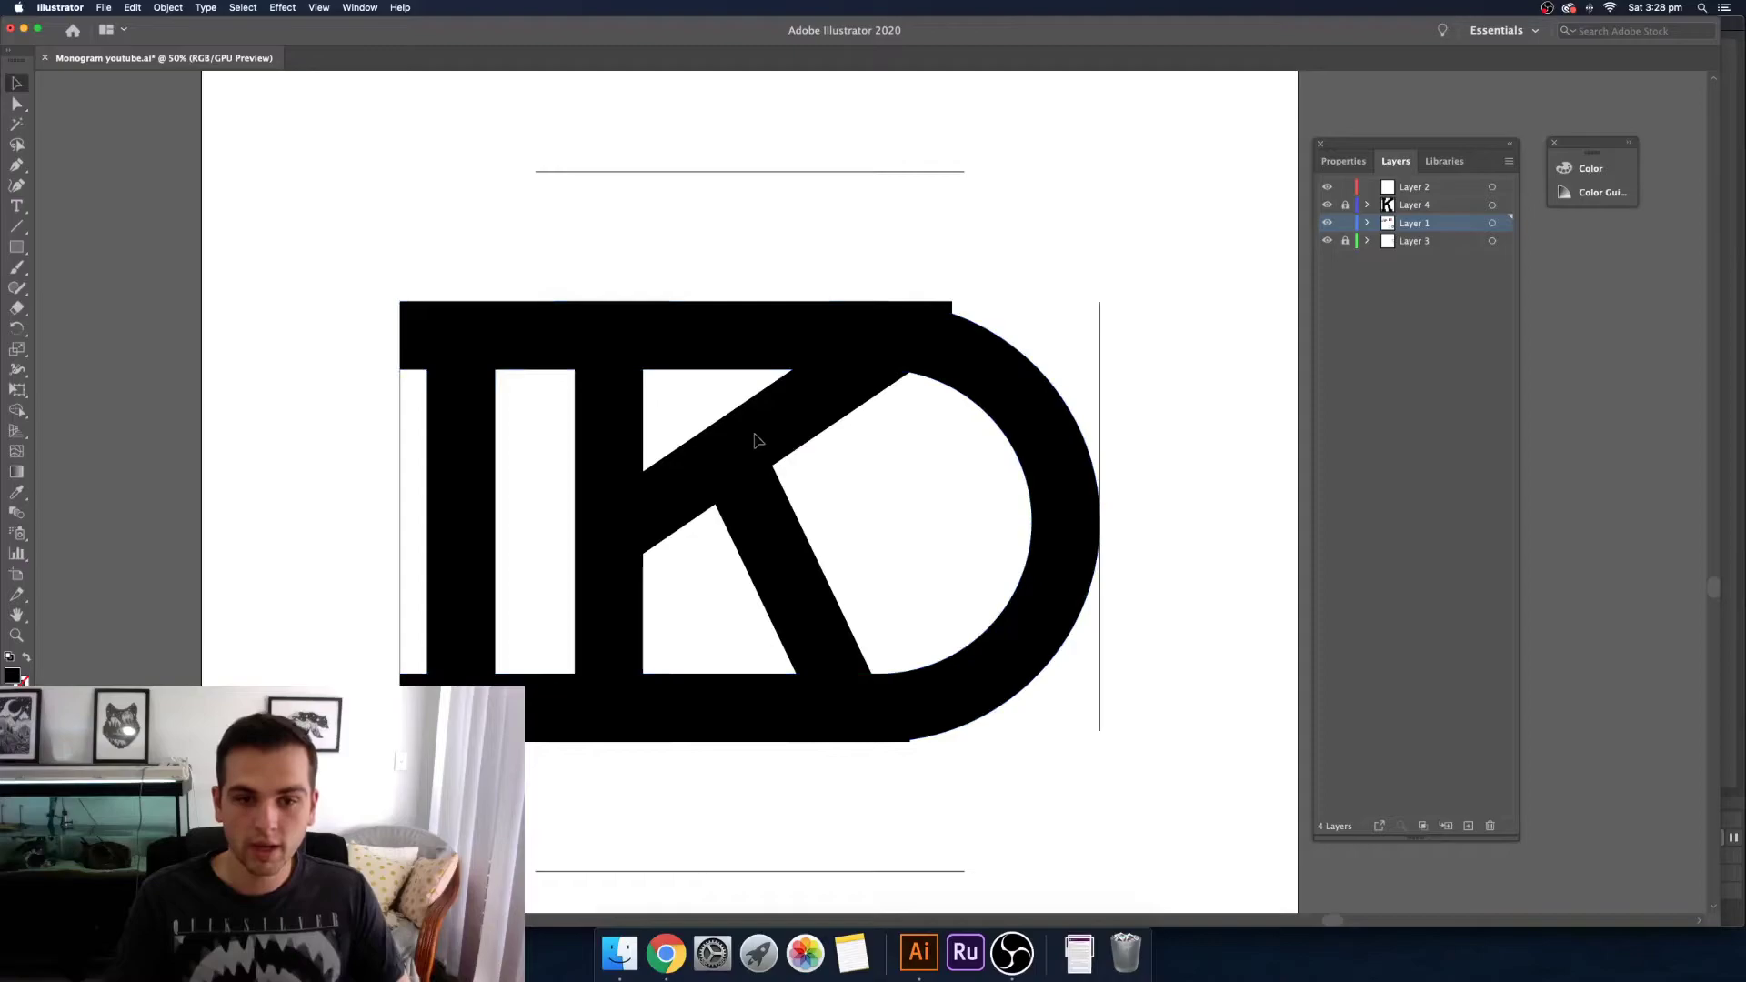
Step: Lock Layer 1 and unlock the K's layer, then extend the K's stem serifs vertically to the top and bottom guide lines
click(1345, 223)
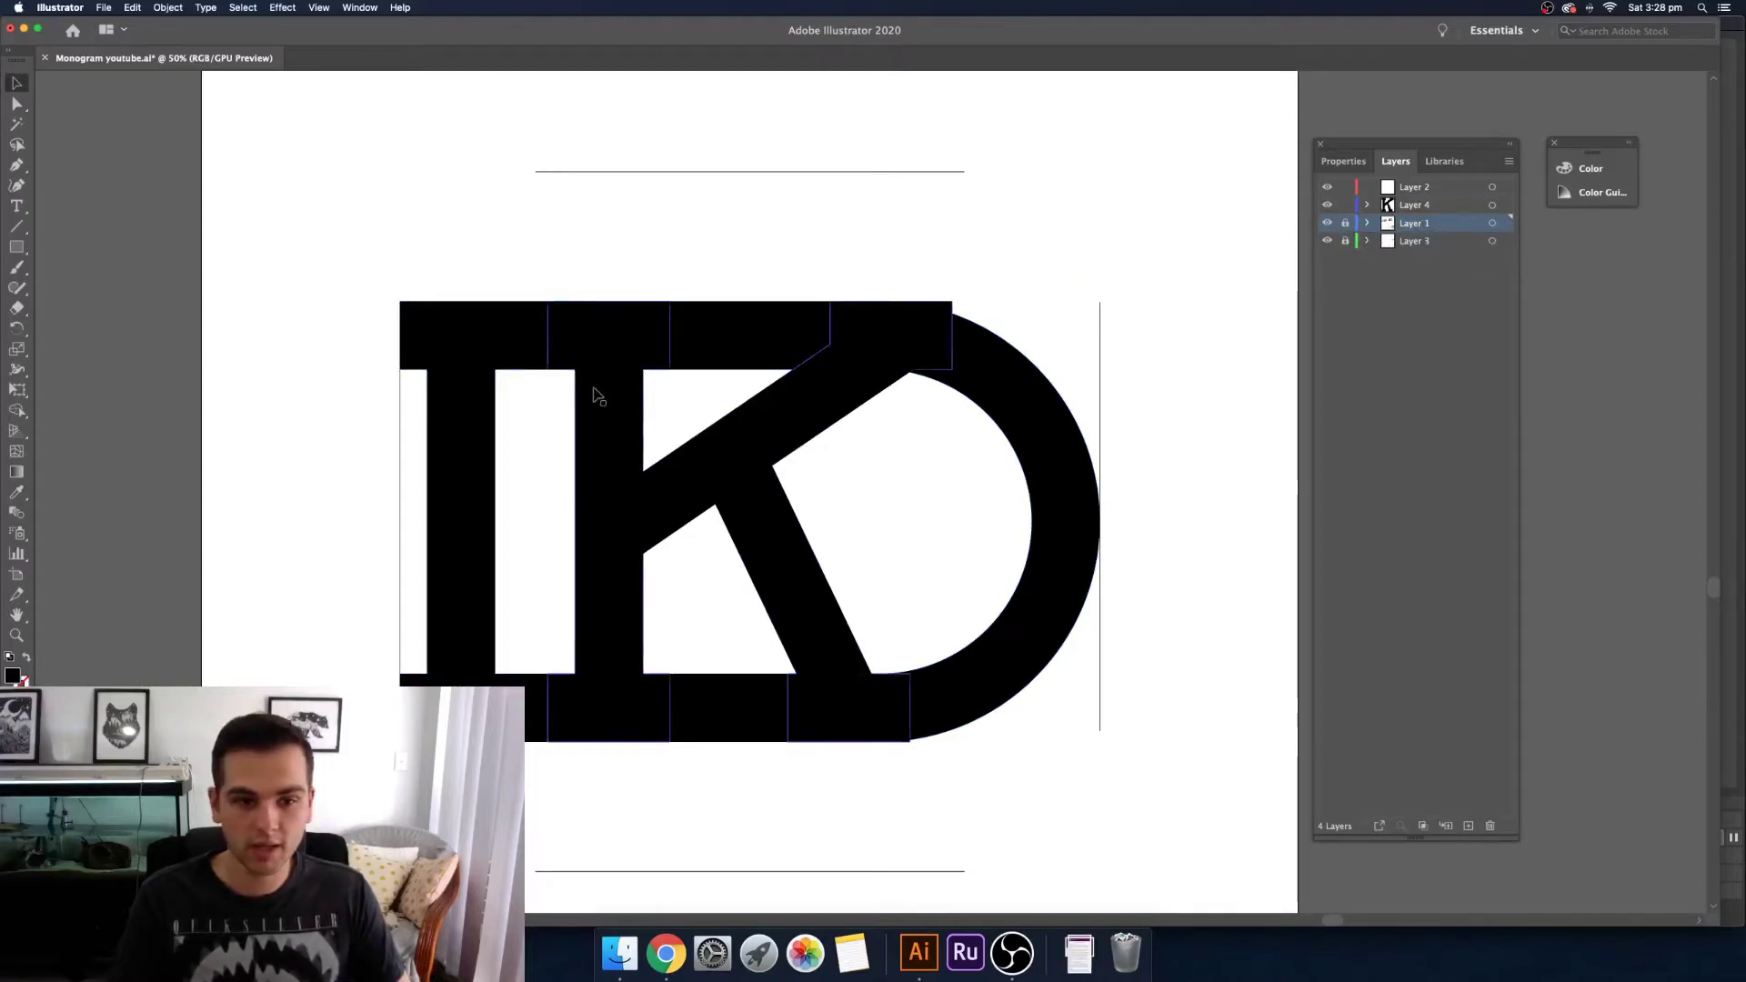
key(a)
drag(549, 387, 693, 276)
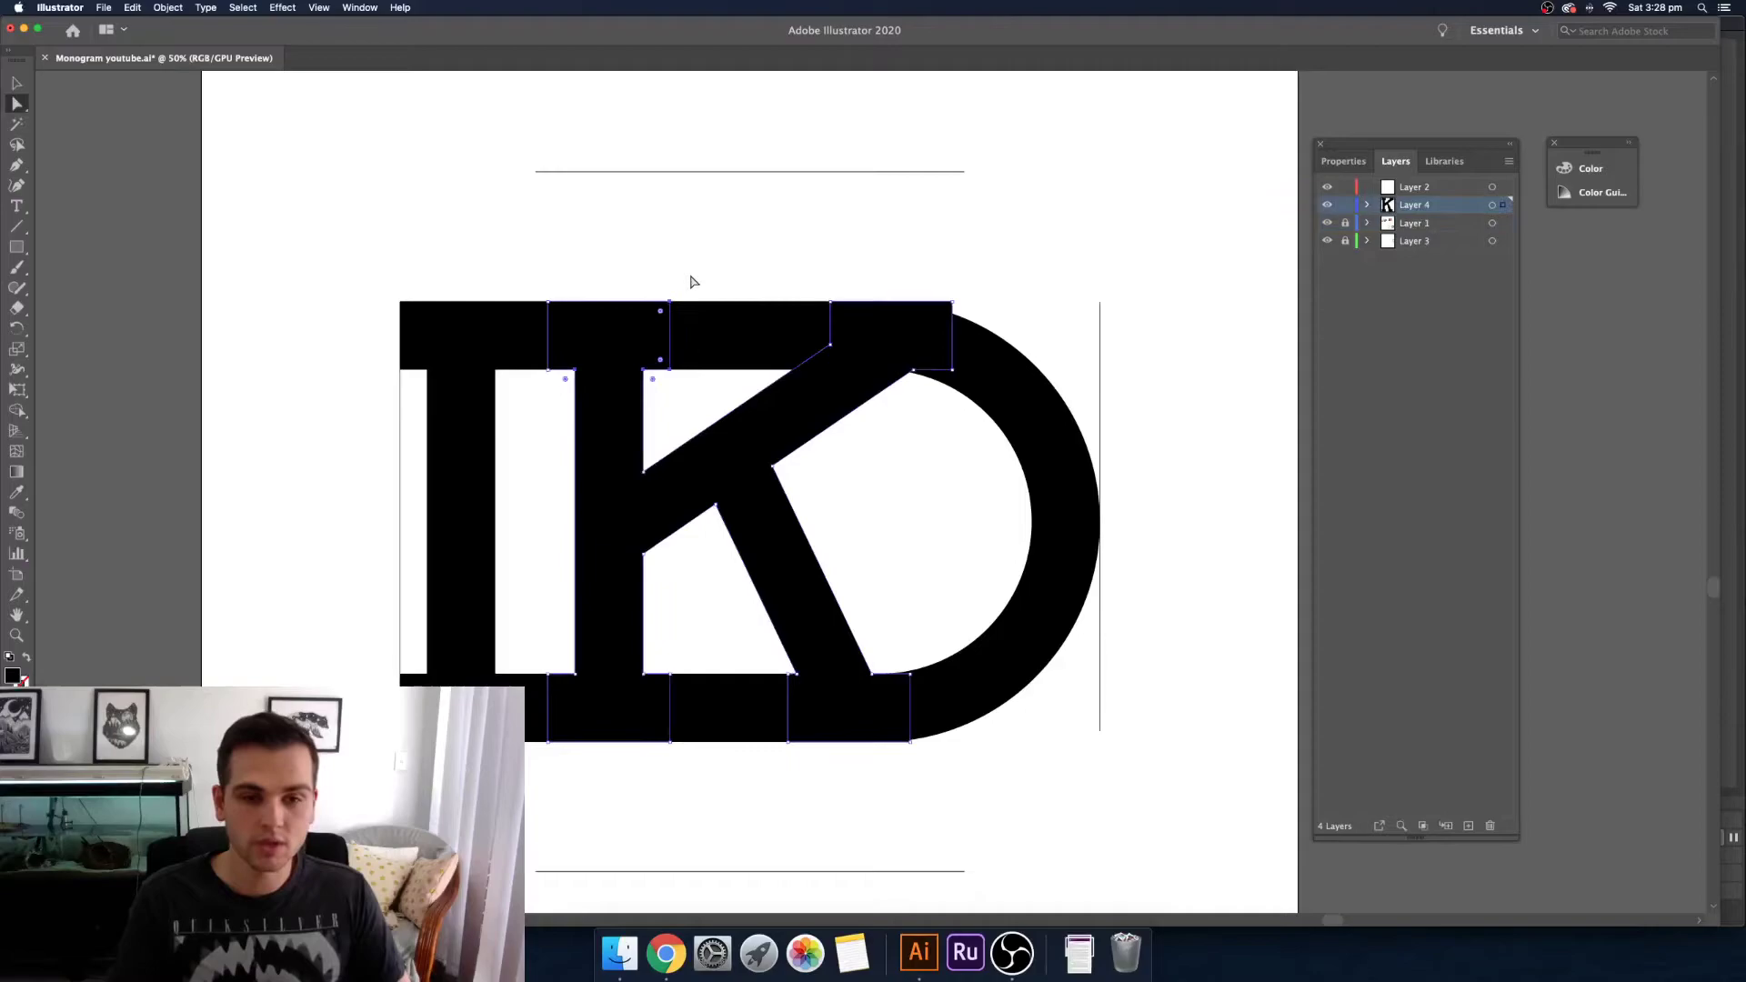
drag(516, 258, 695, 389)
drag(675, 304, 680, 178)
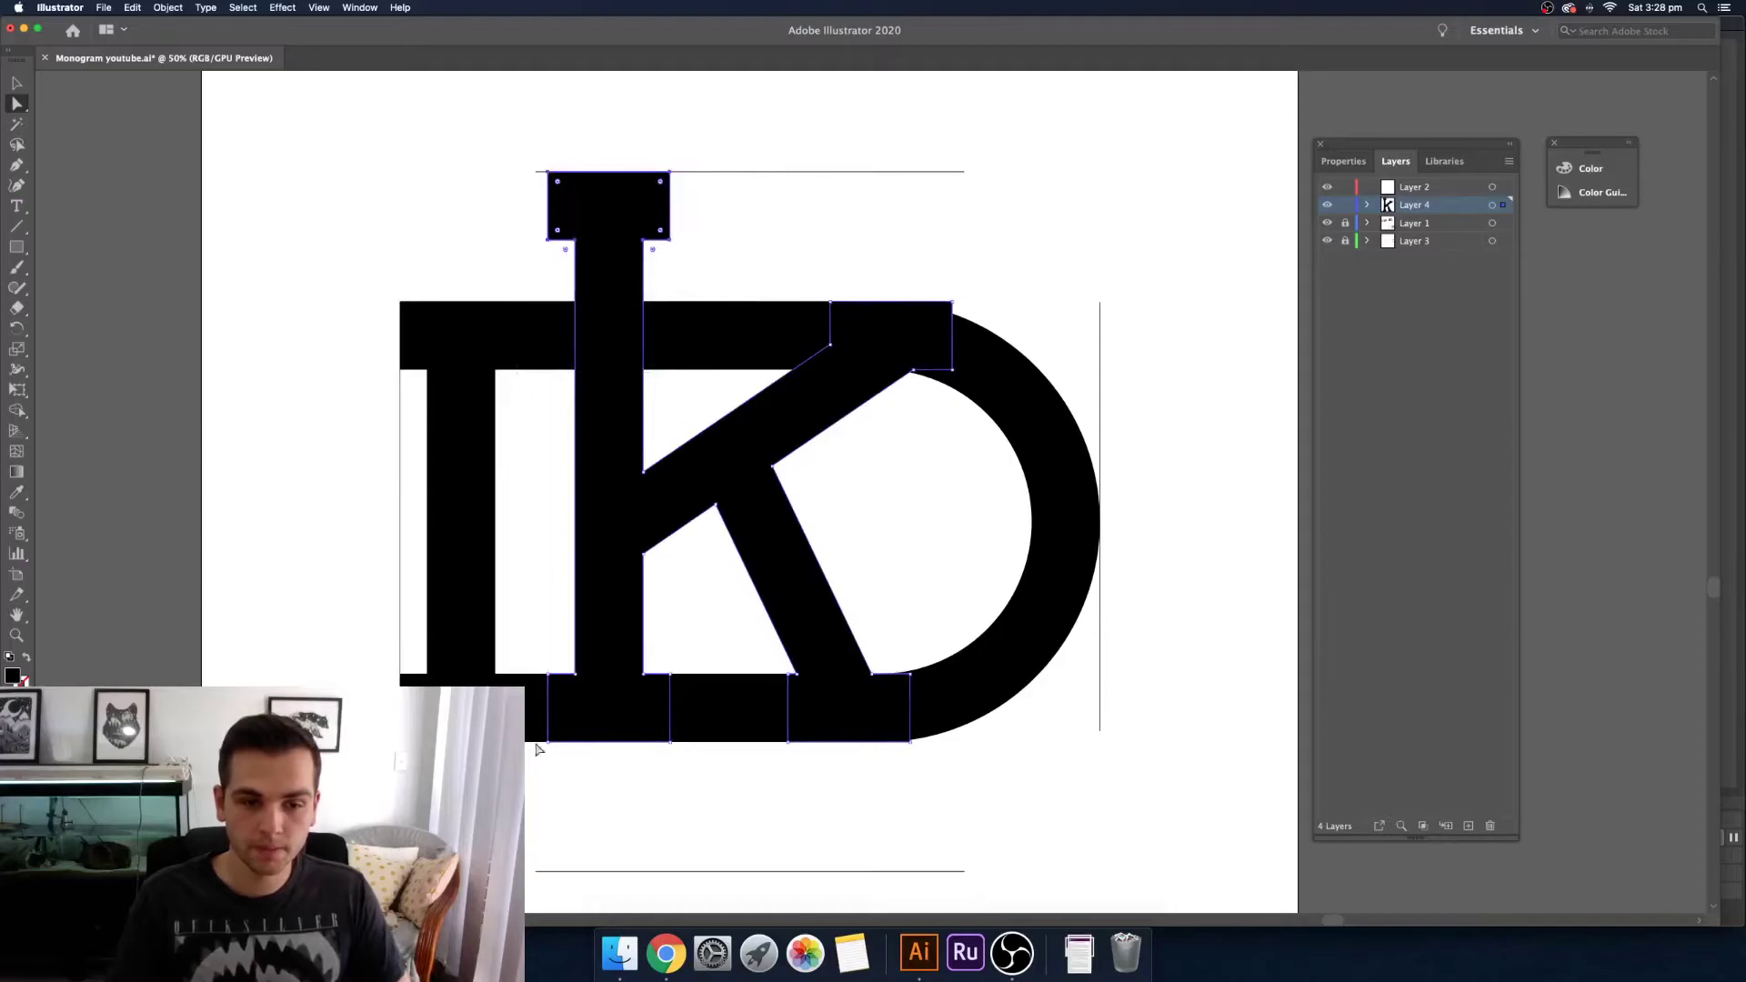
drag(518, 789, 695, 623)
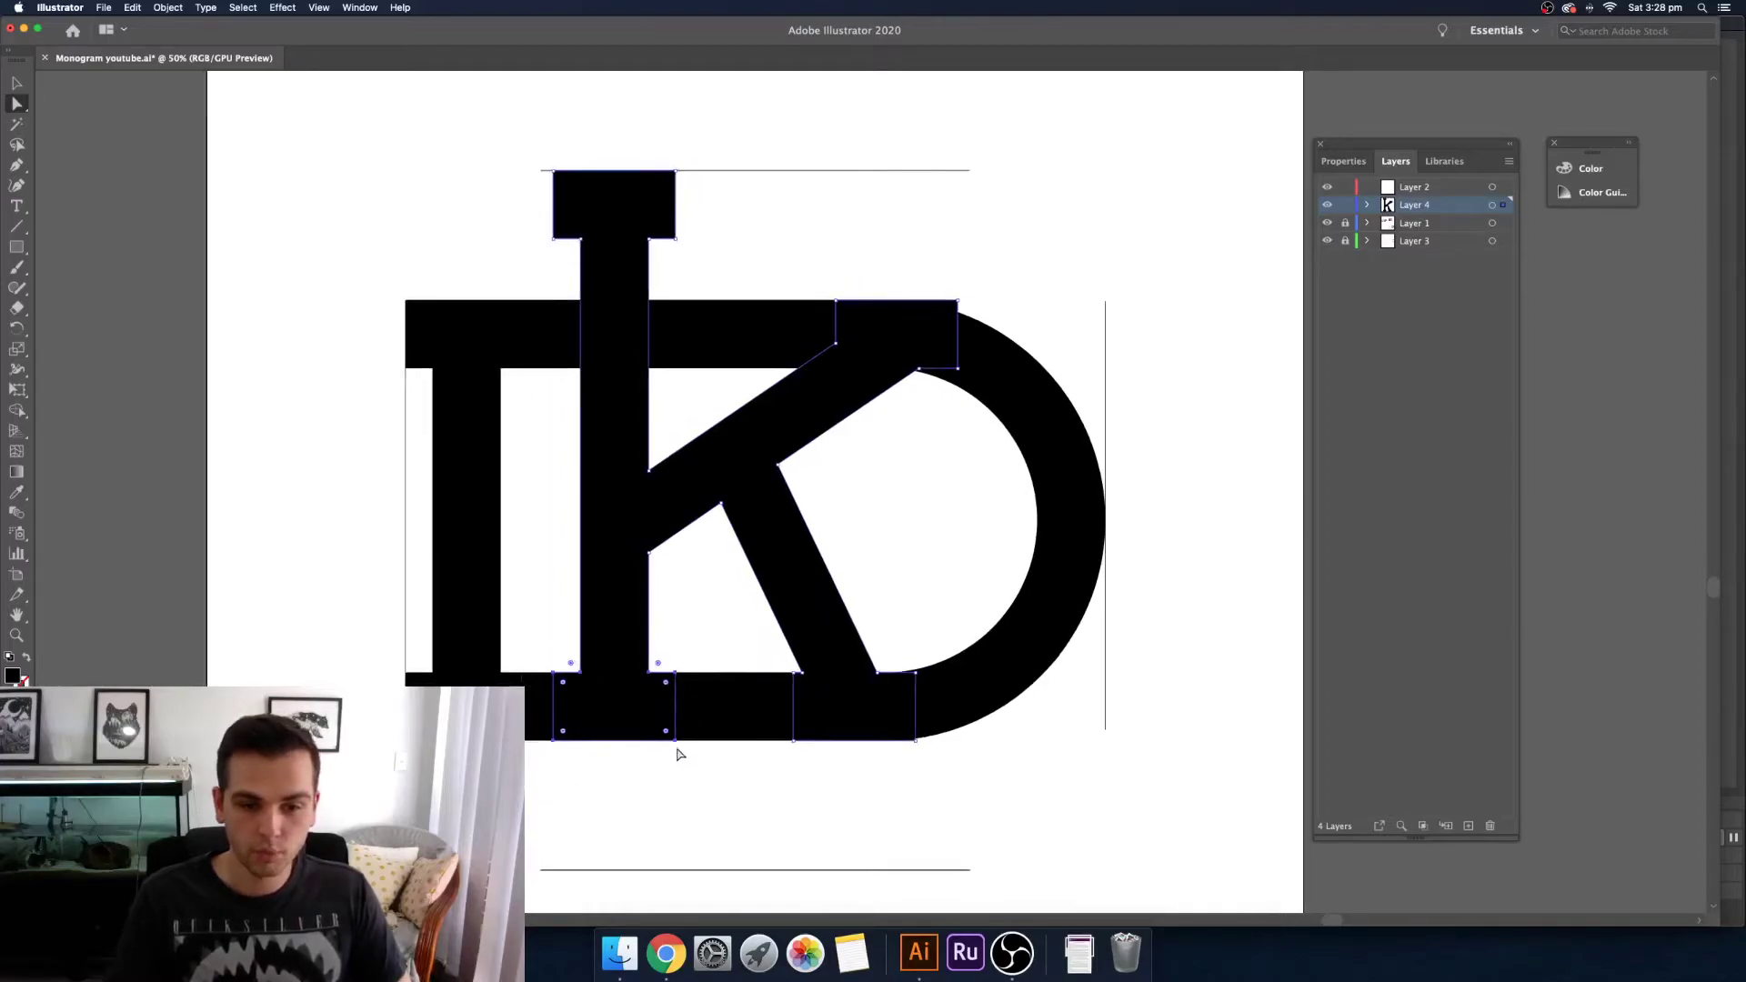
drag(675, 739, 668, 875)
Step: Extend the K's lower diagonal leg along its existing angle until its serif reaches the bottom guide line
click(718, 778)
drag(718, 780, 925, 656)
scroll(921, 720, right, 5)
scroll(921, 720, down, 2)
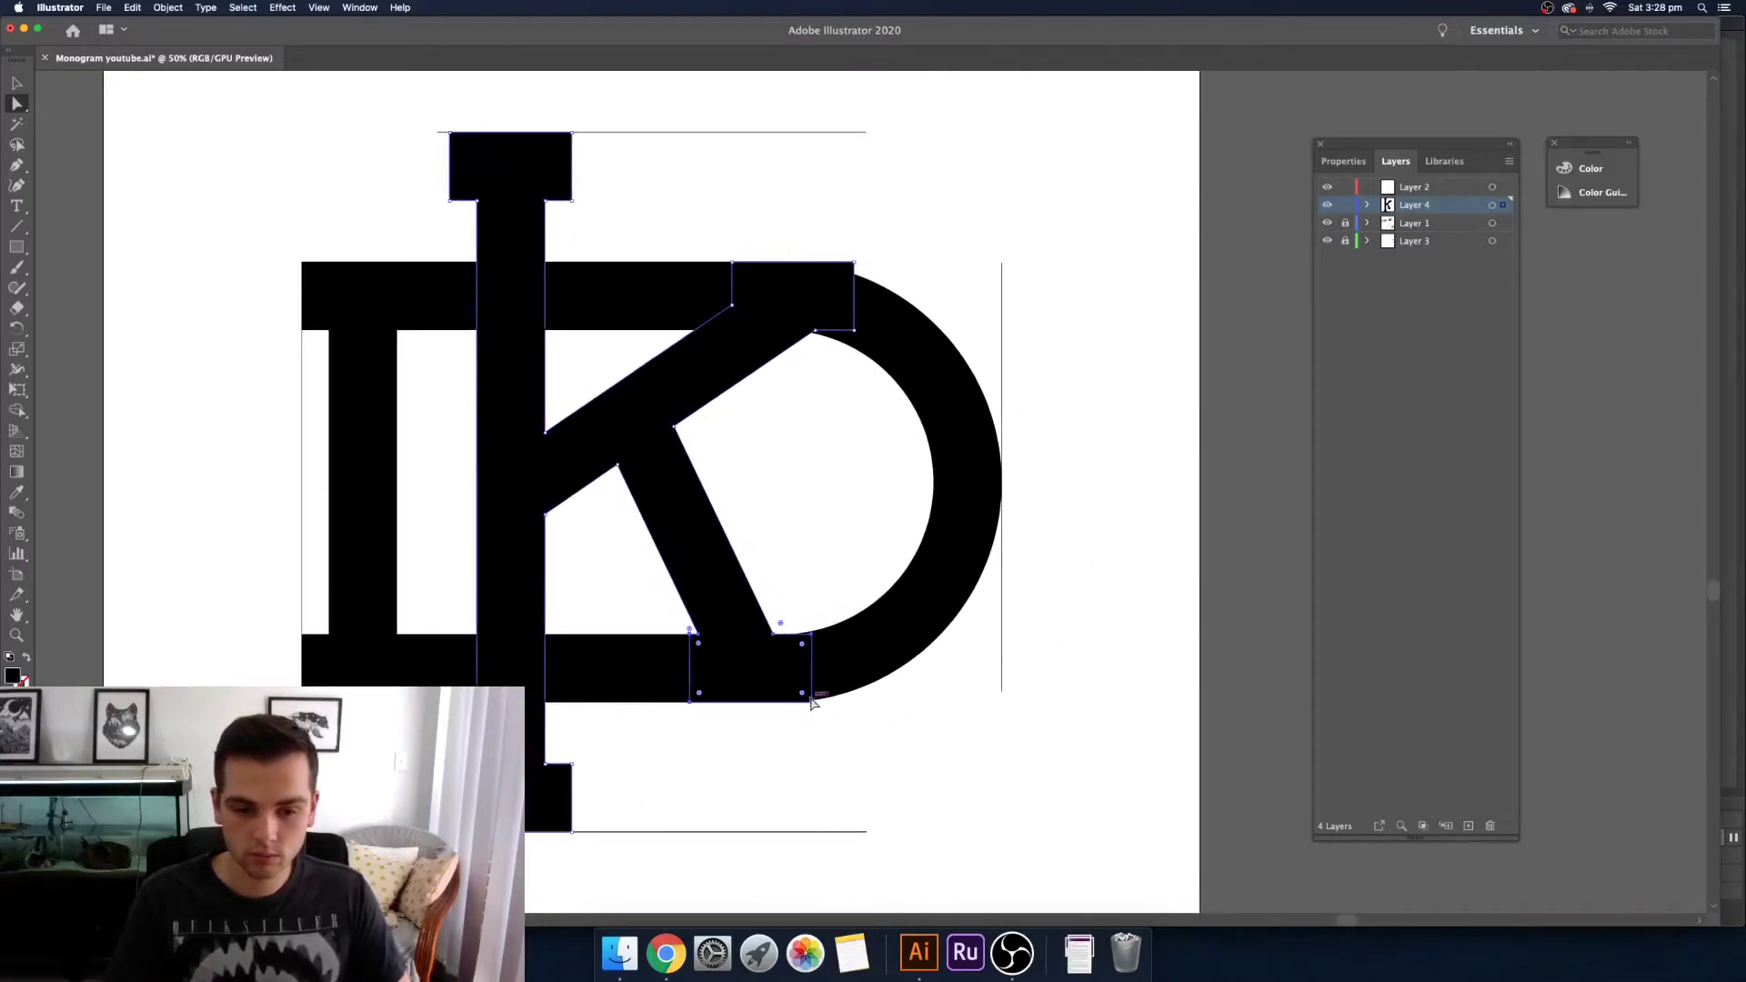
drag(806, 709, 865, 833)
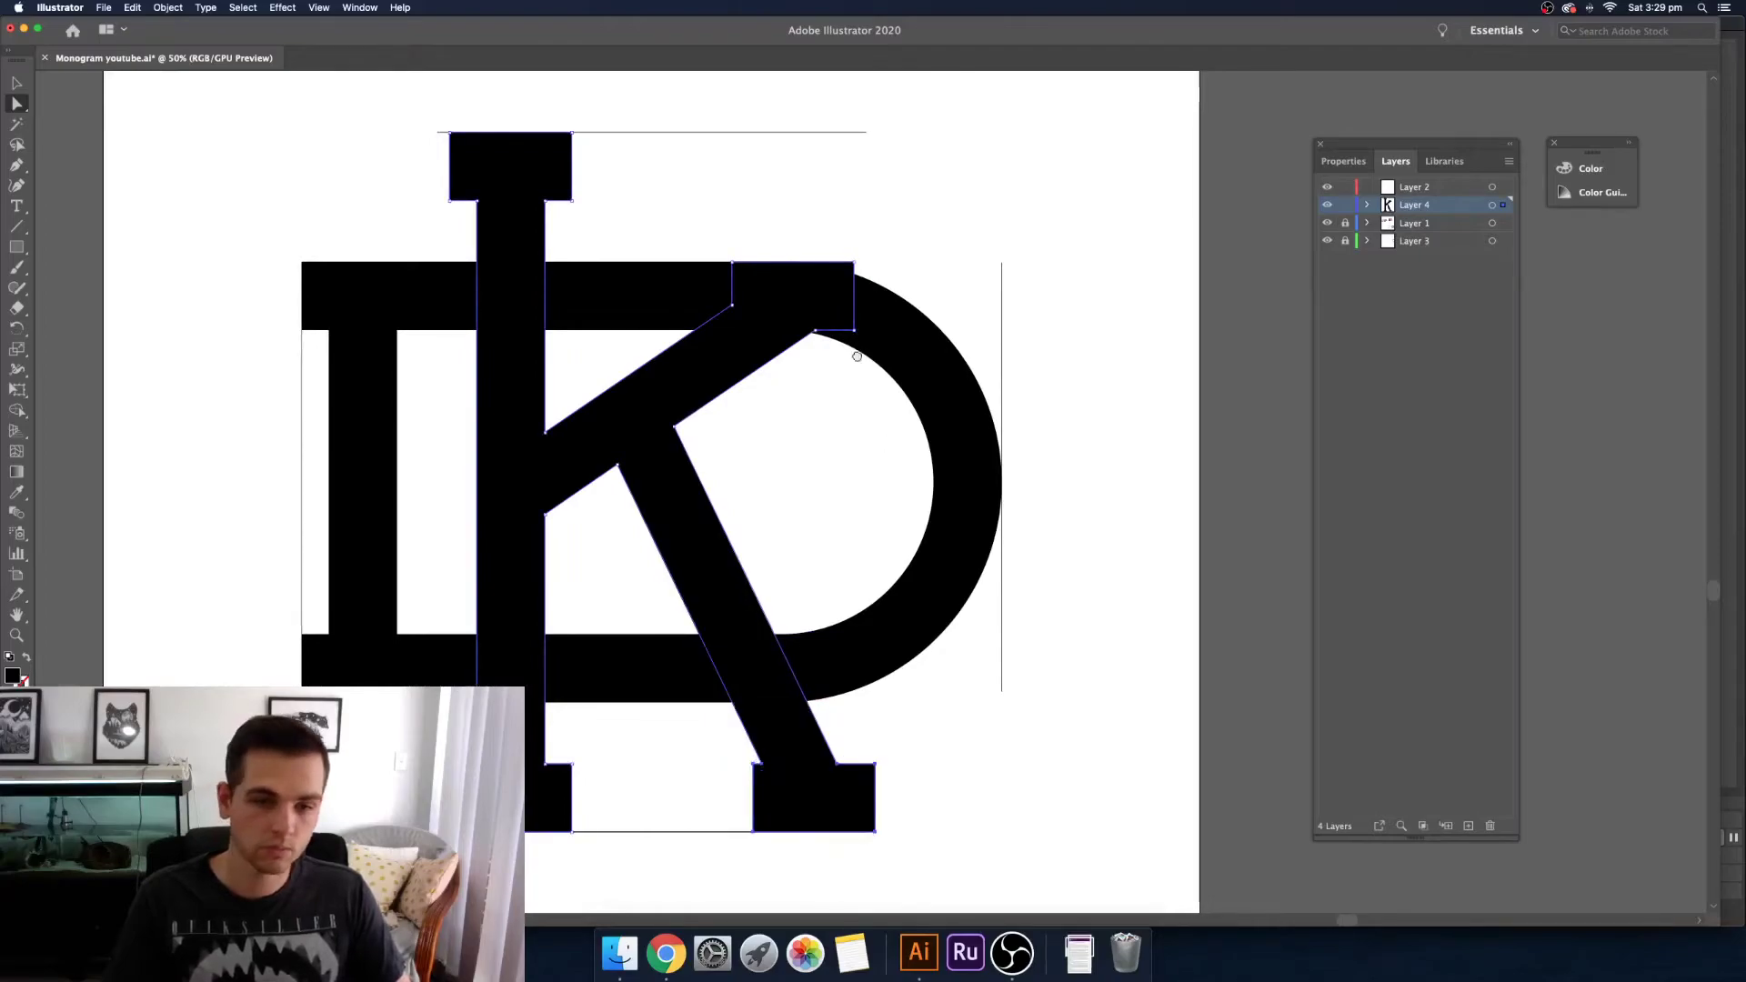
Step: Extend the K's upper diagonal arm along its existing angle until its serif reaches the top guide line's height
scroll(713, 327, up, 5)
drag(703, 323, 919, 463)
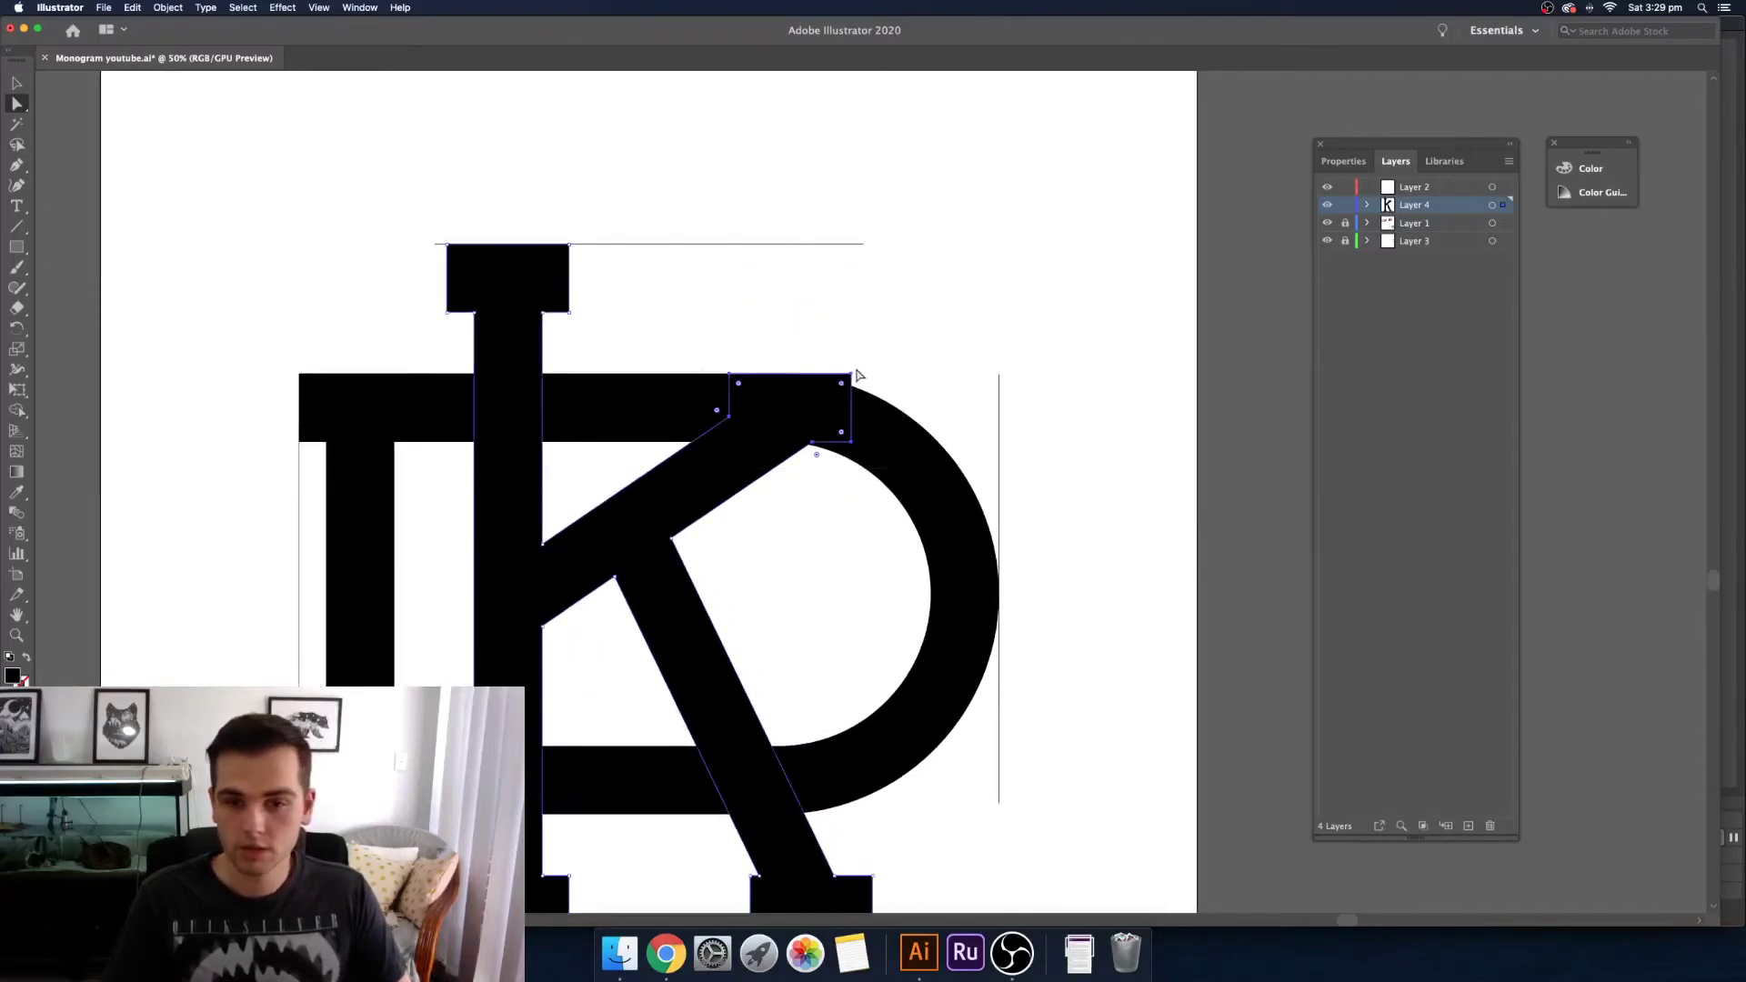
drag(852, 373, 1044, 248)
key(v)
key(ctrl+minus)
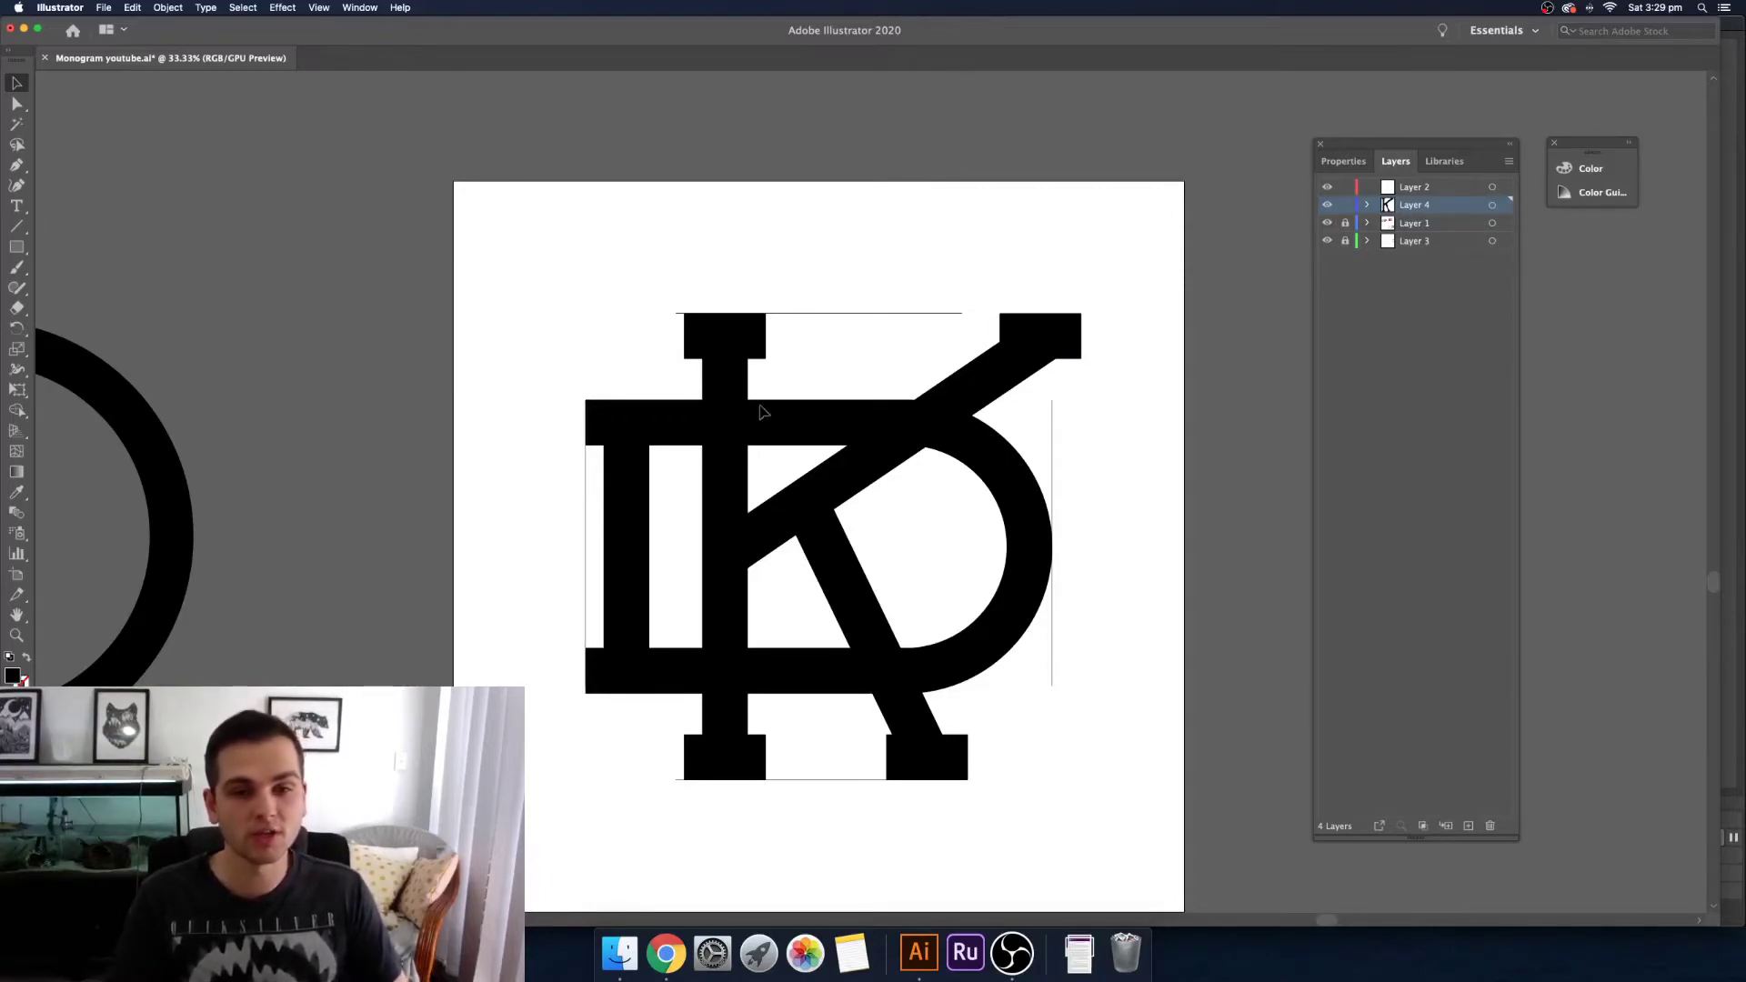
Step: Unlock Layer 1, select both the D and the K, and offset their paths outward with miter joins
drag(818, 504, 820, 505)
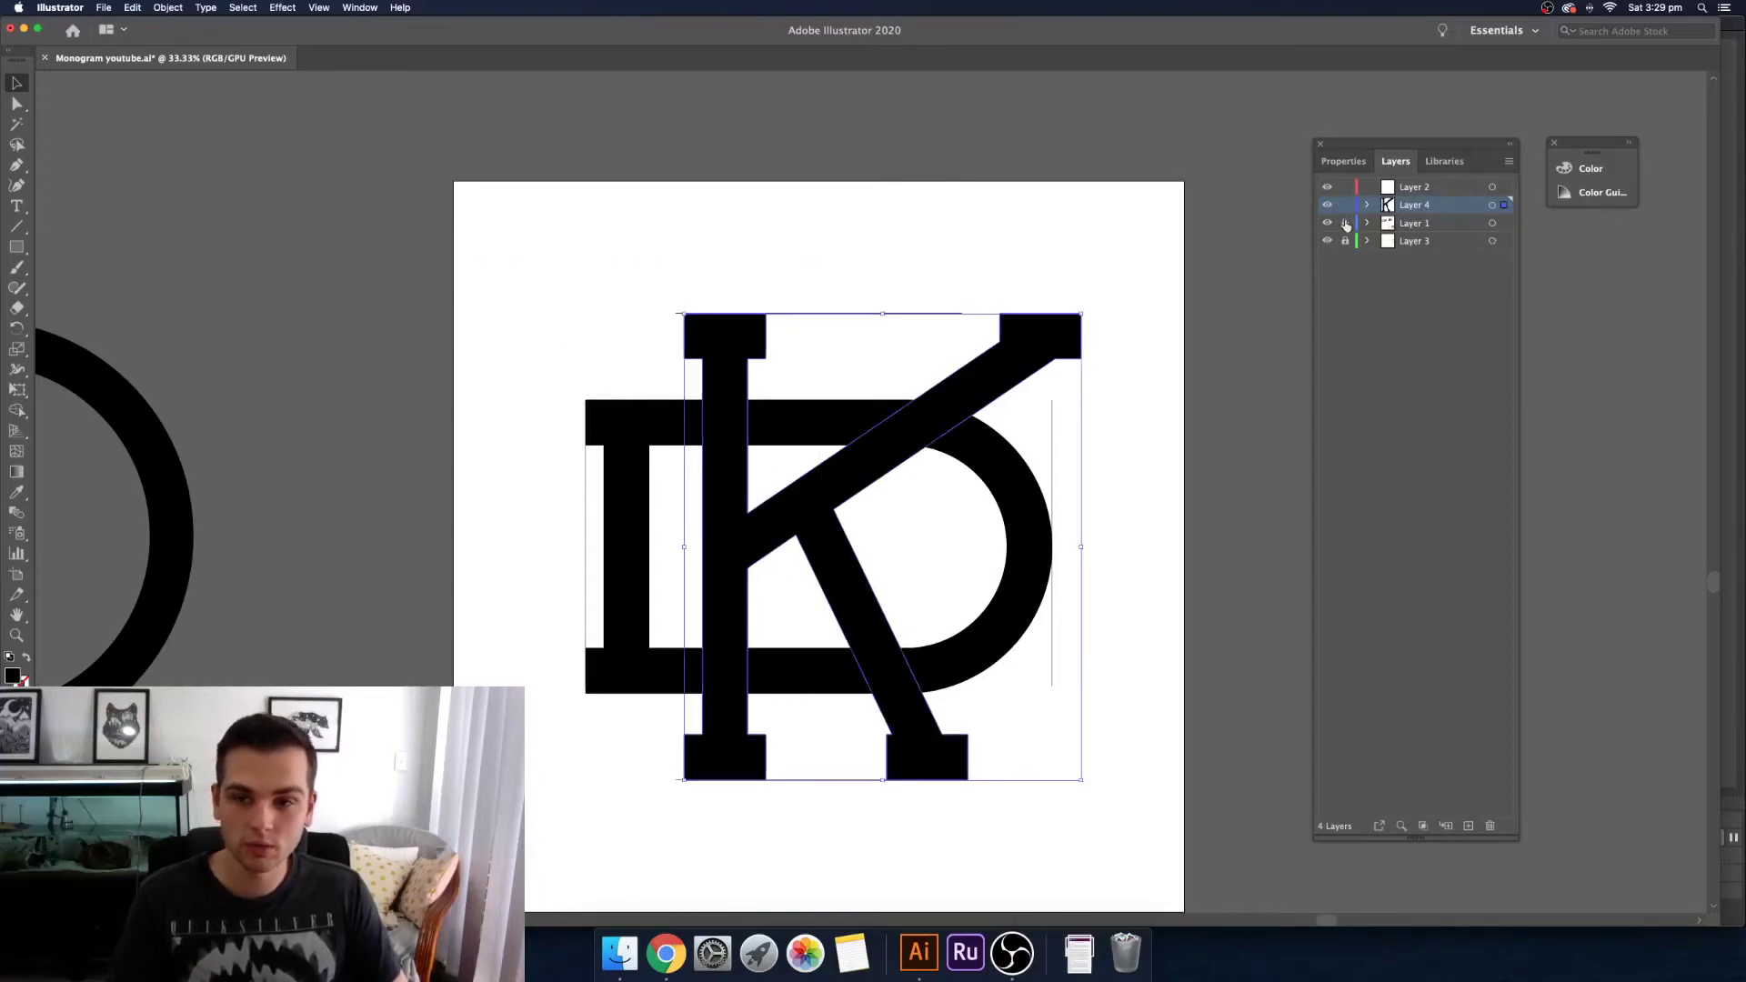
click(517, 256)
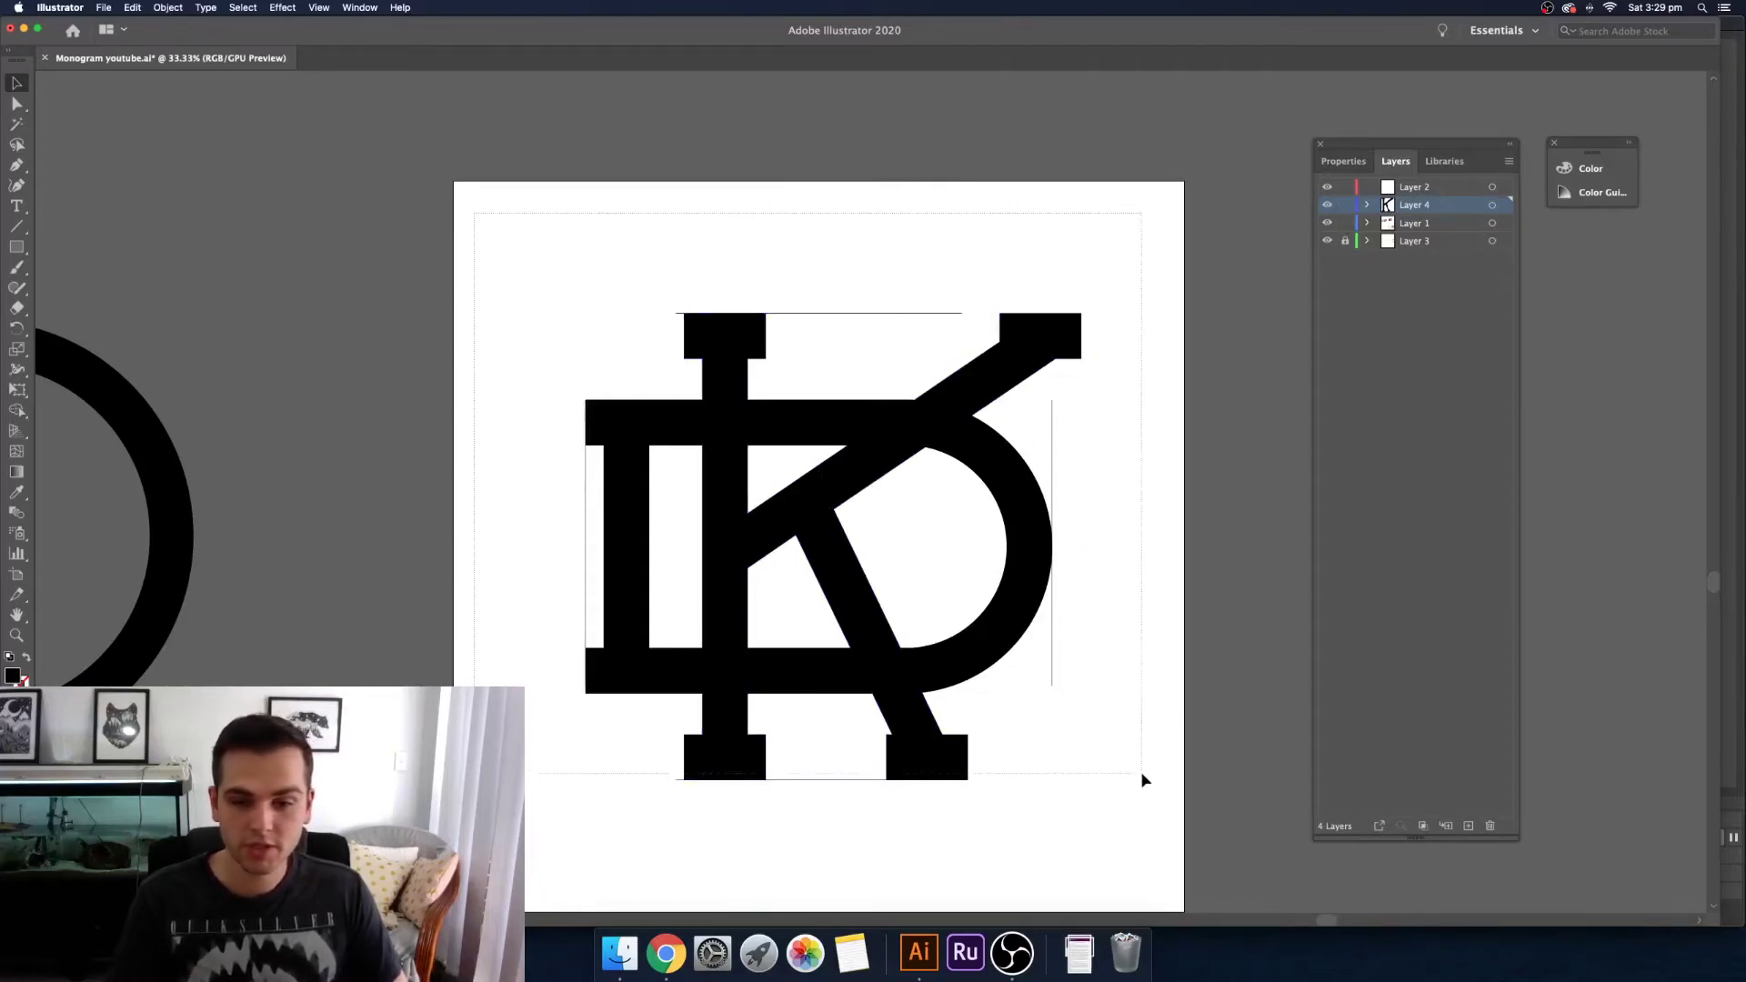
drag(1141, 773, 1142, 774)
click(167, 7)
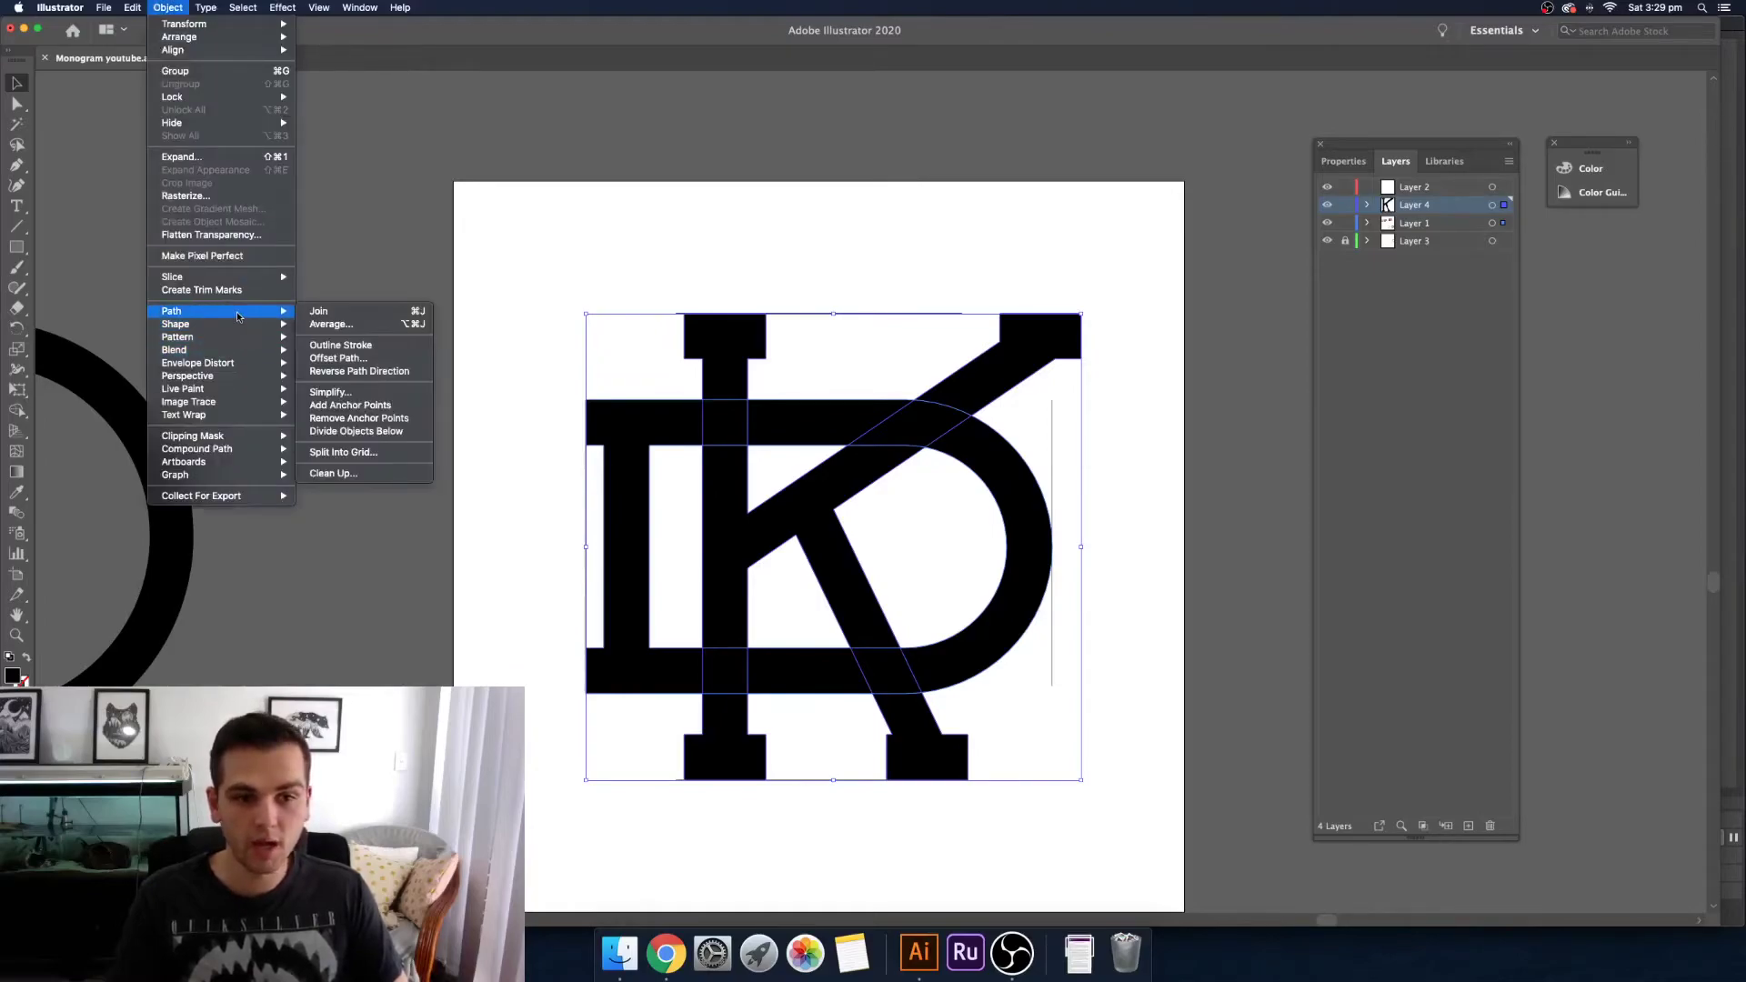
click(383, 364)
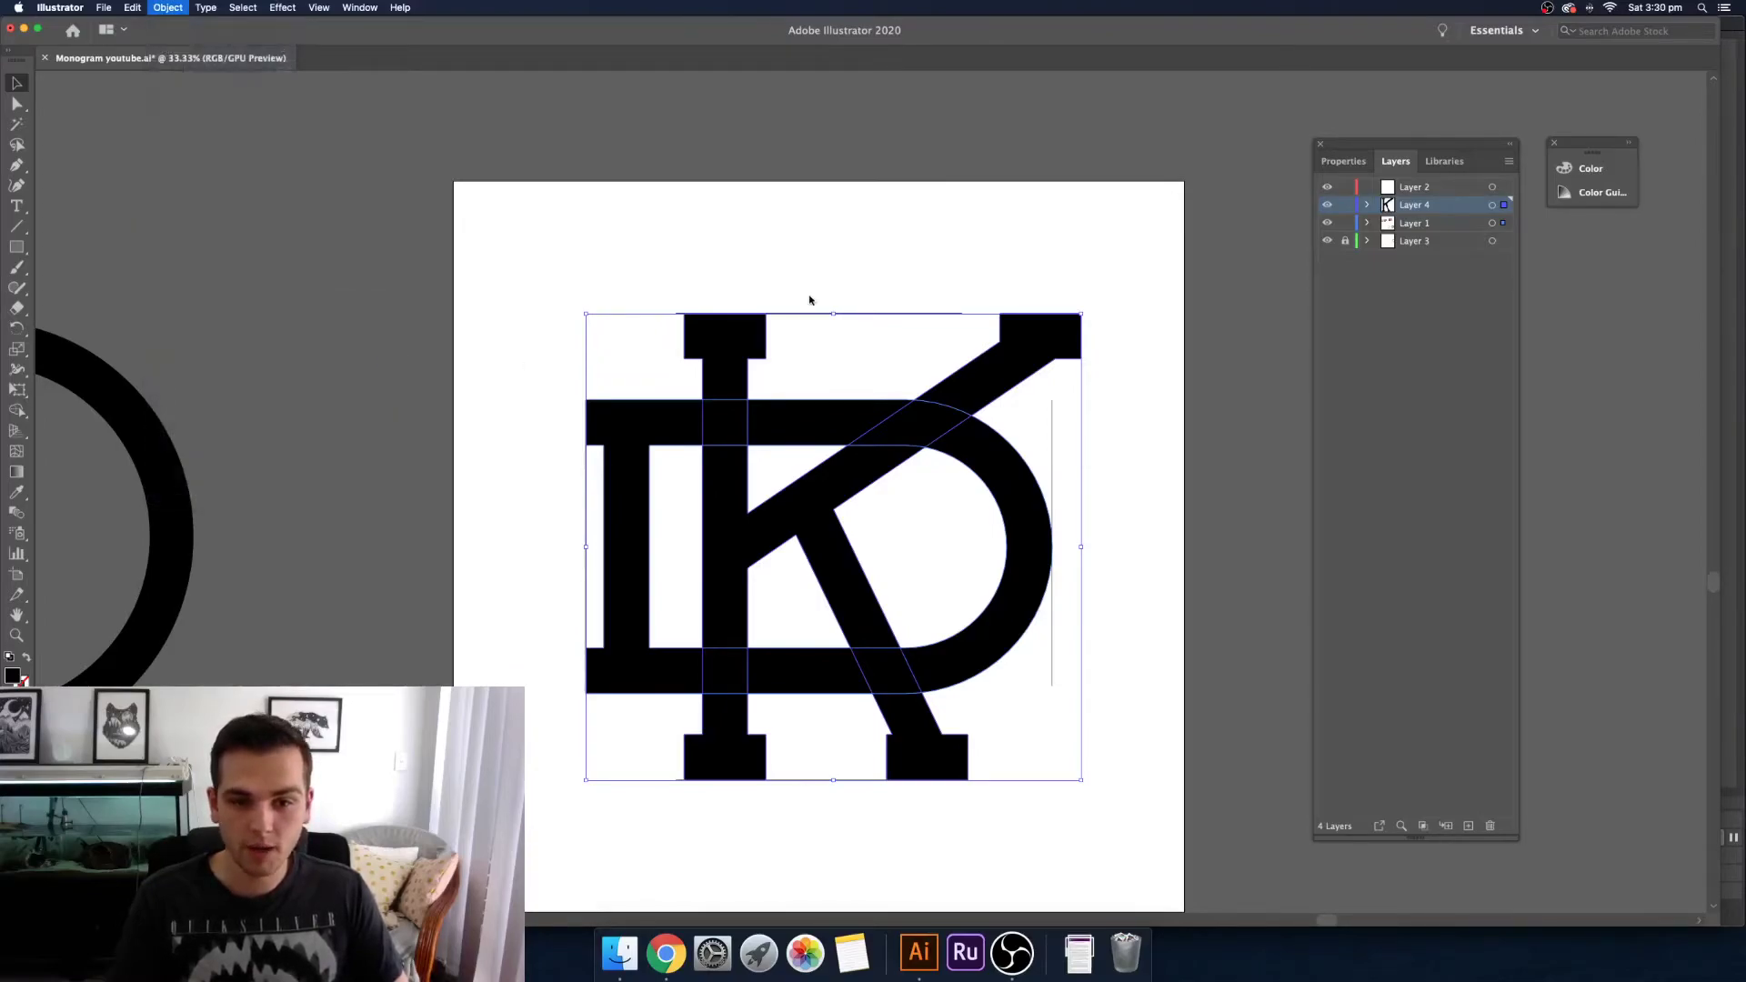
text(9)
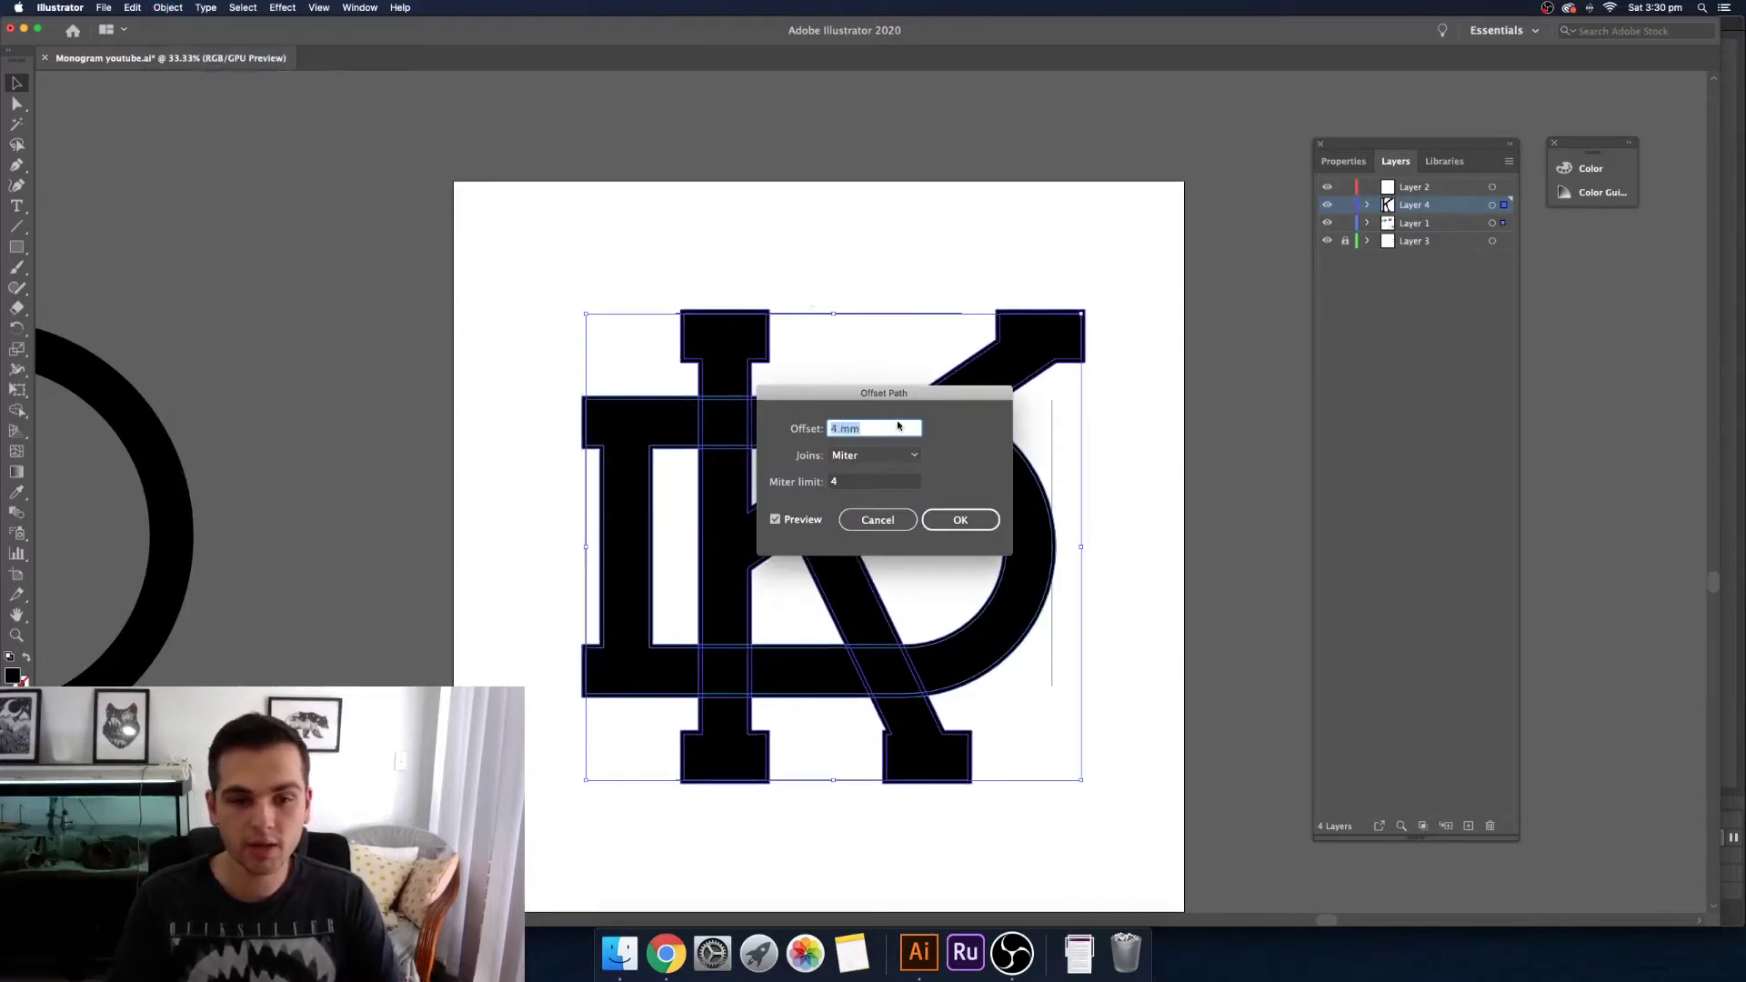
key(Up)
key(Up)
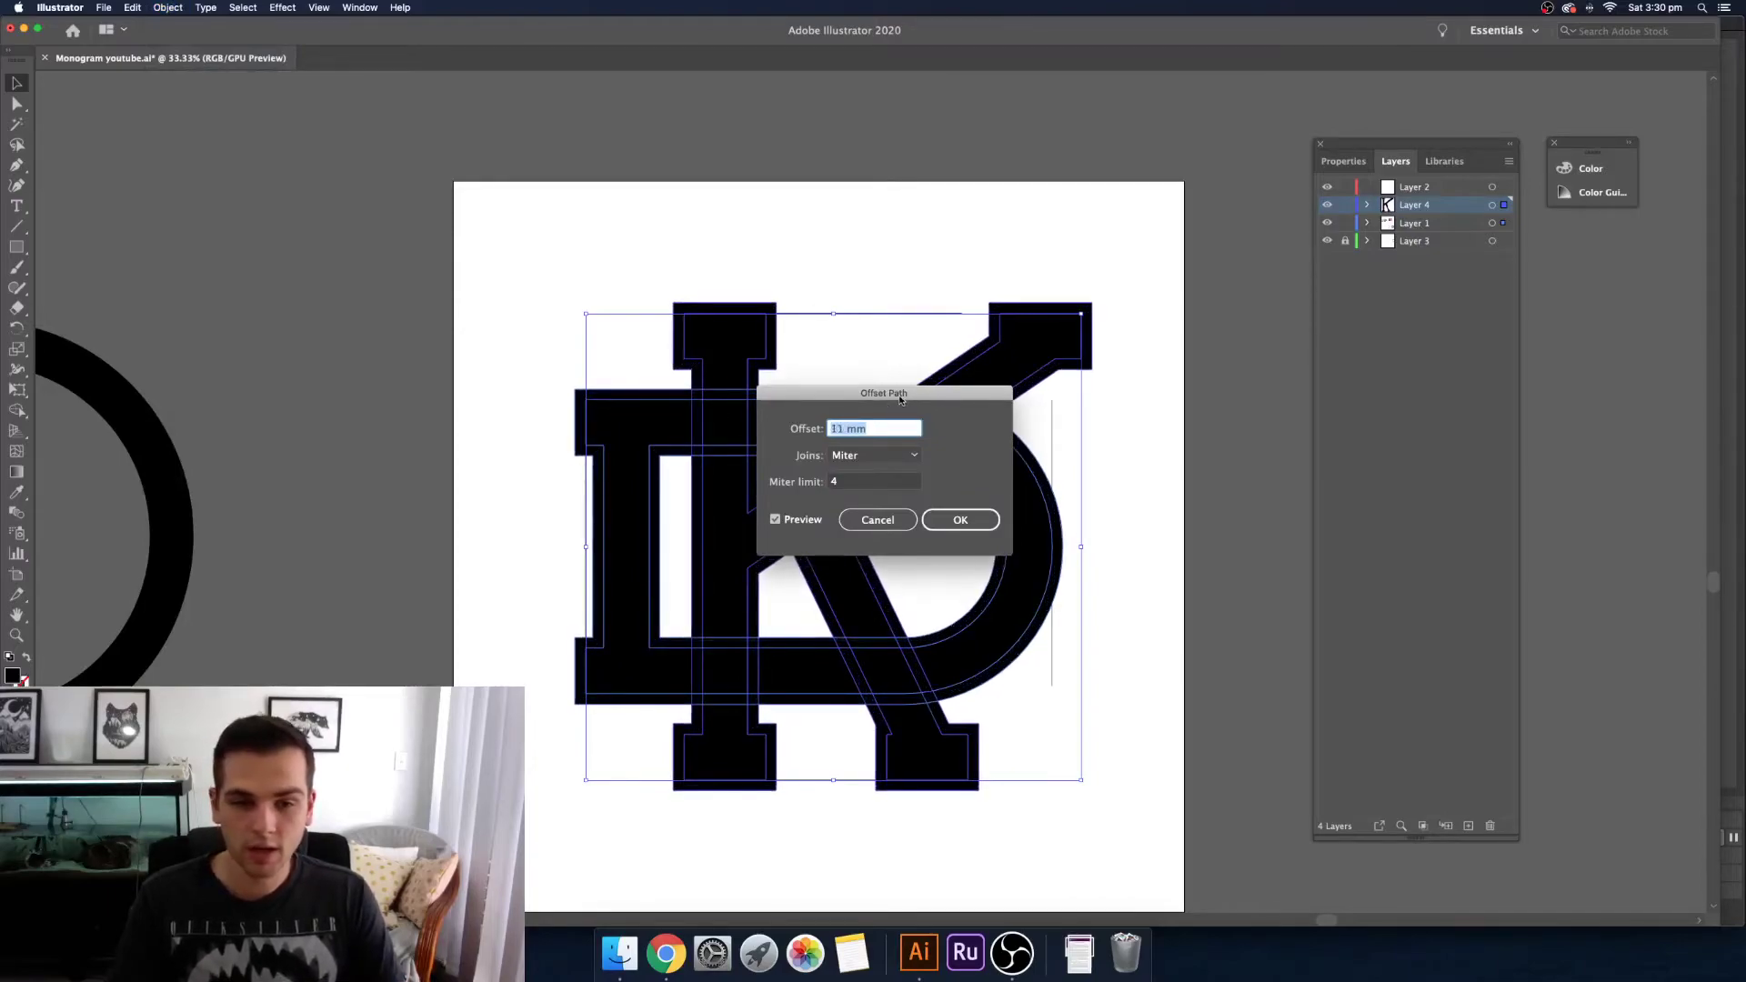
drag(904, 397, 956, 385)
key(Up)
key(Up)
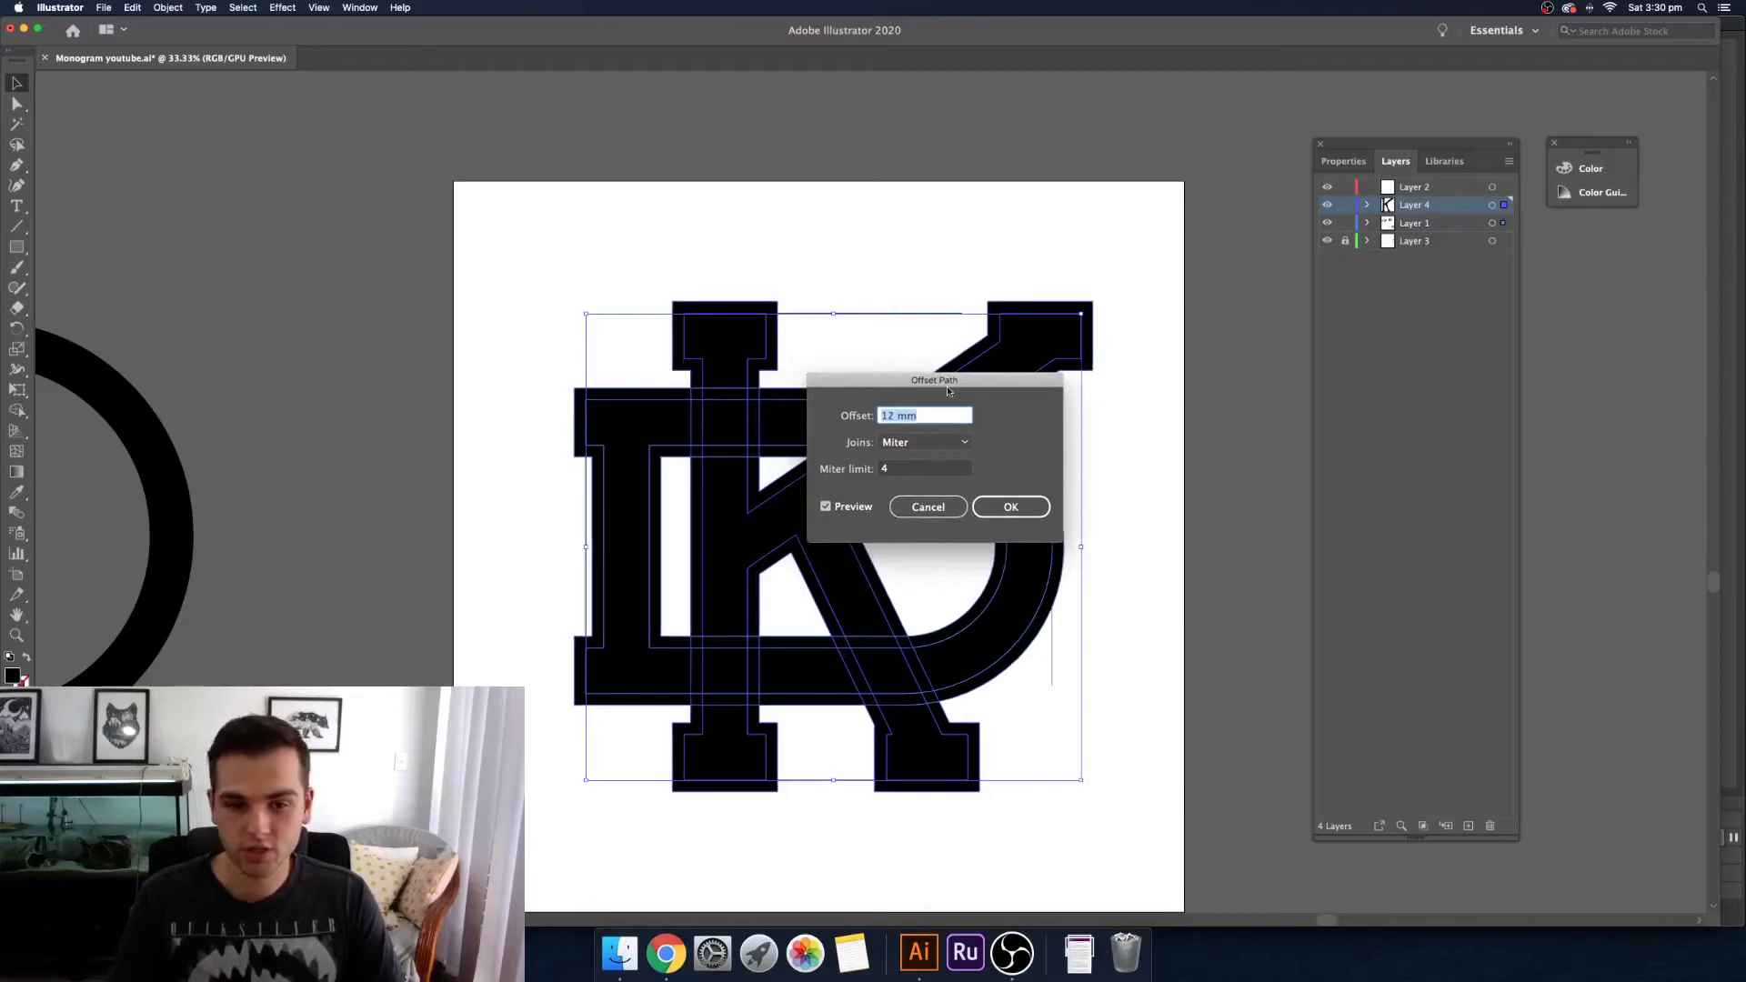
click(1018, 509)
Step: Select both letters together with their offset outlines and activate the Shape Builder tool
click(558, 265)
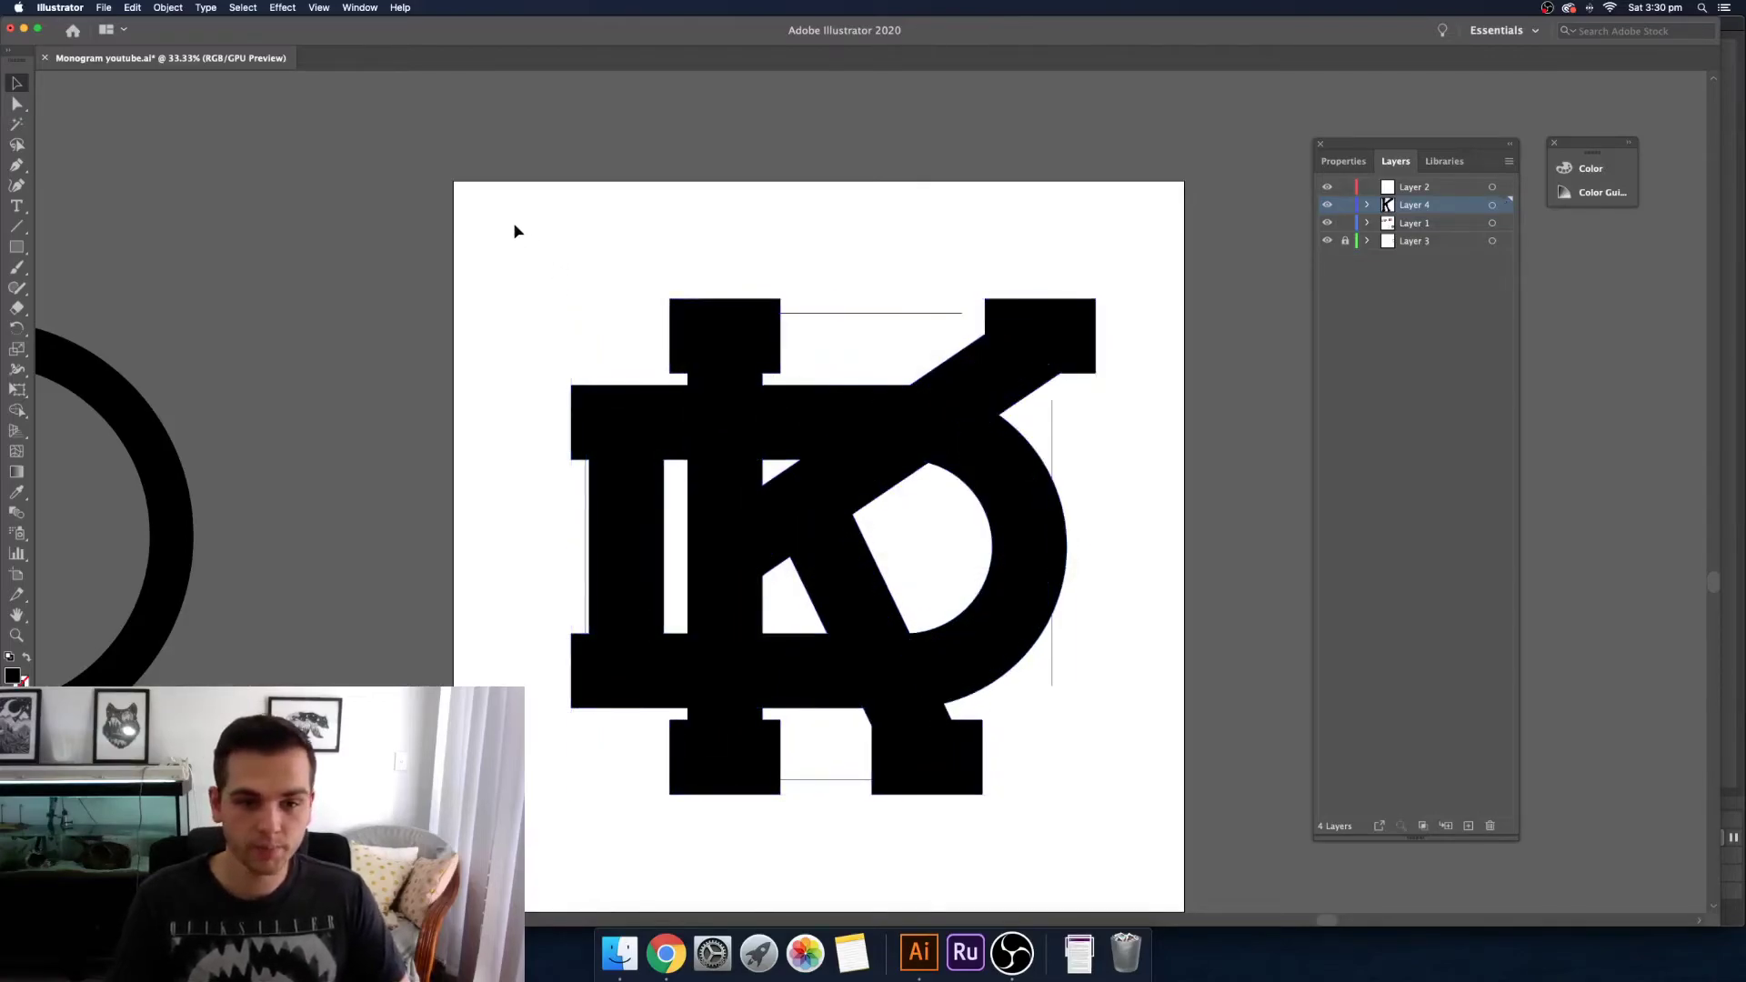
drag(515, 227, 993, 670)
drag(1134, 795, 1134, 793)
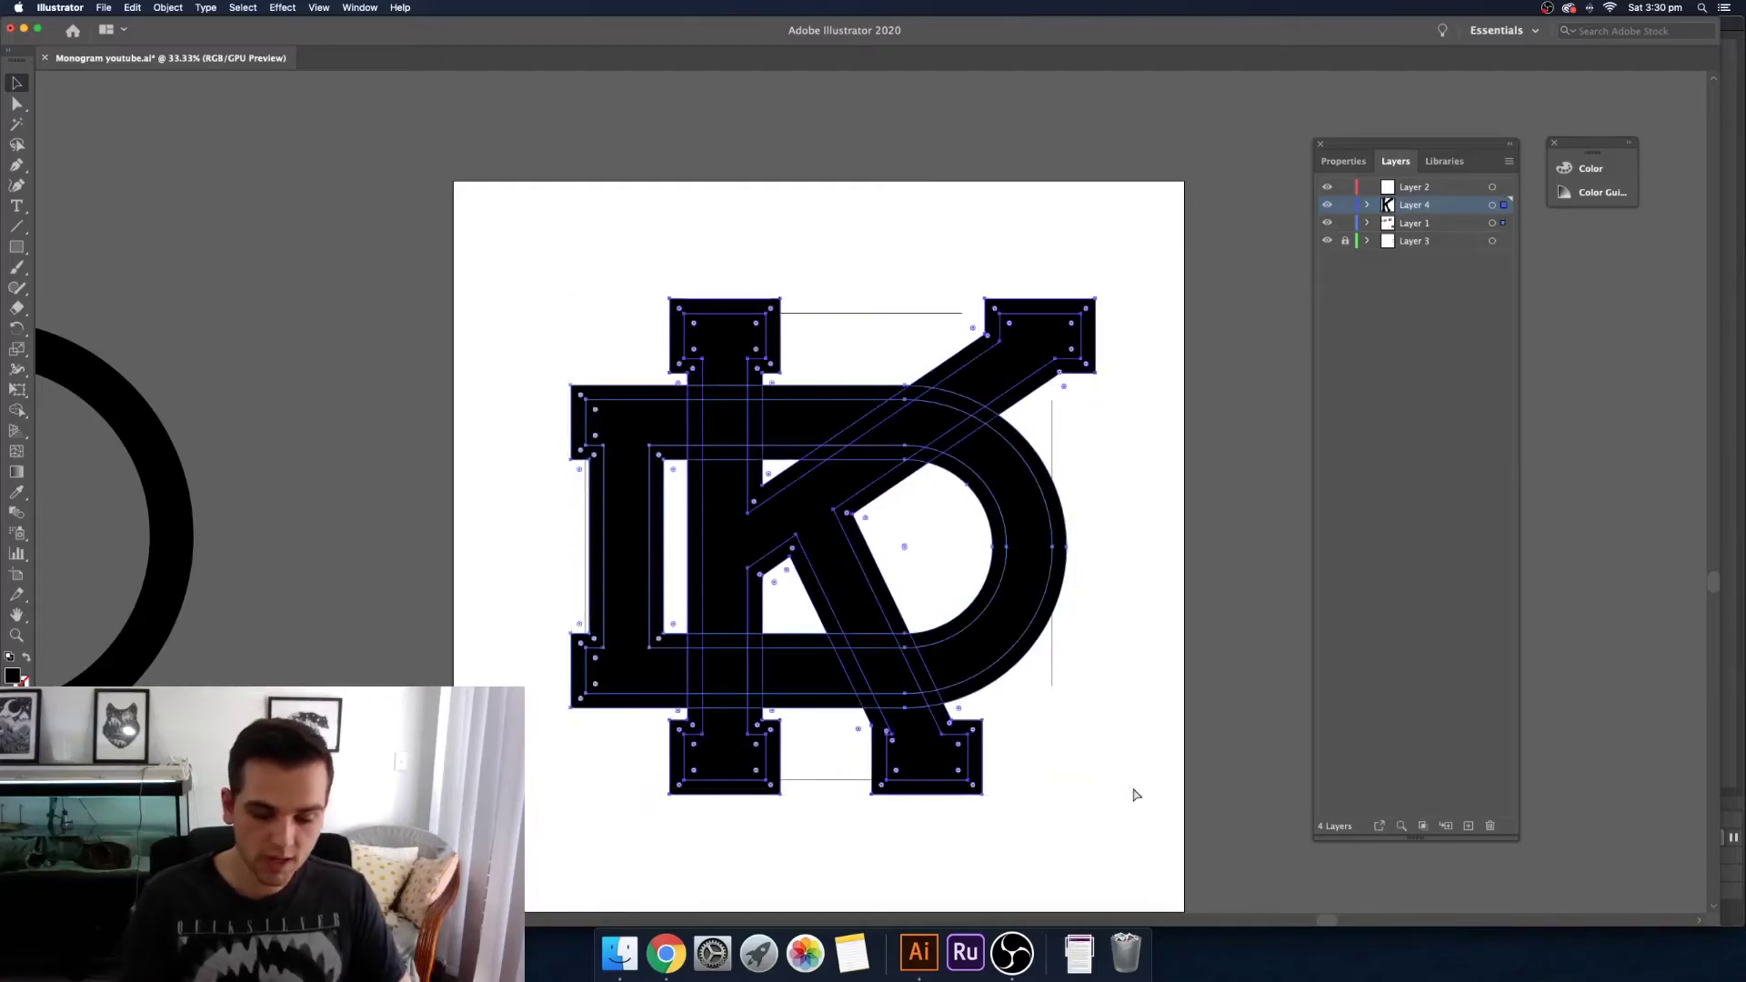
key(super+equal)
scroll(997, 643, up, 1)
click(998, 643)
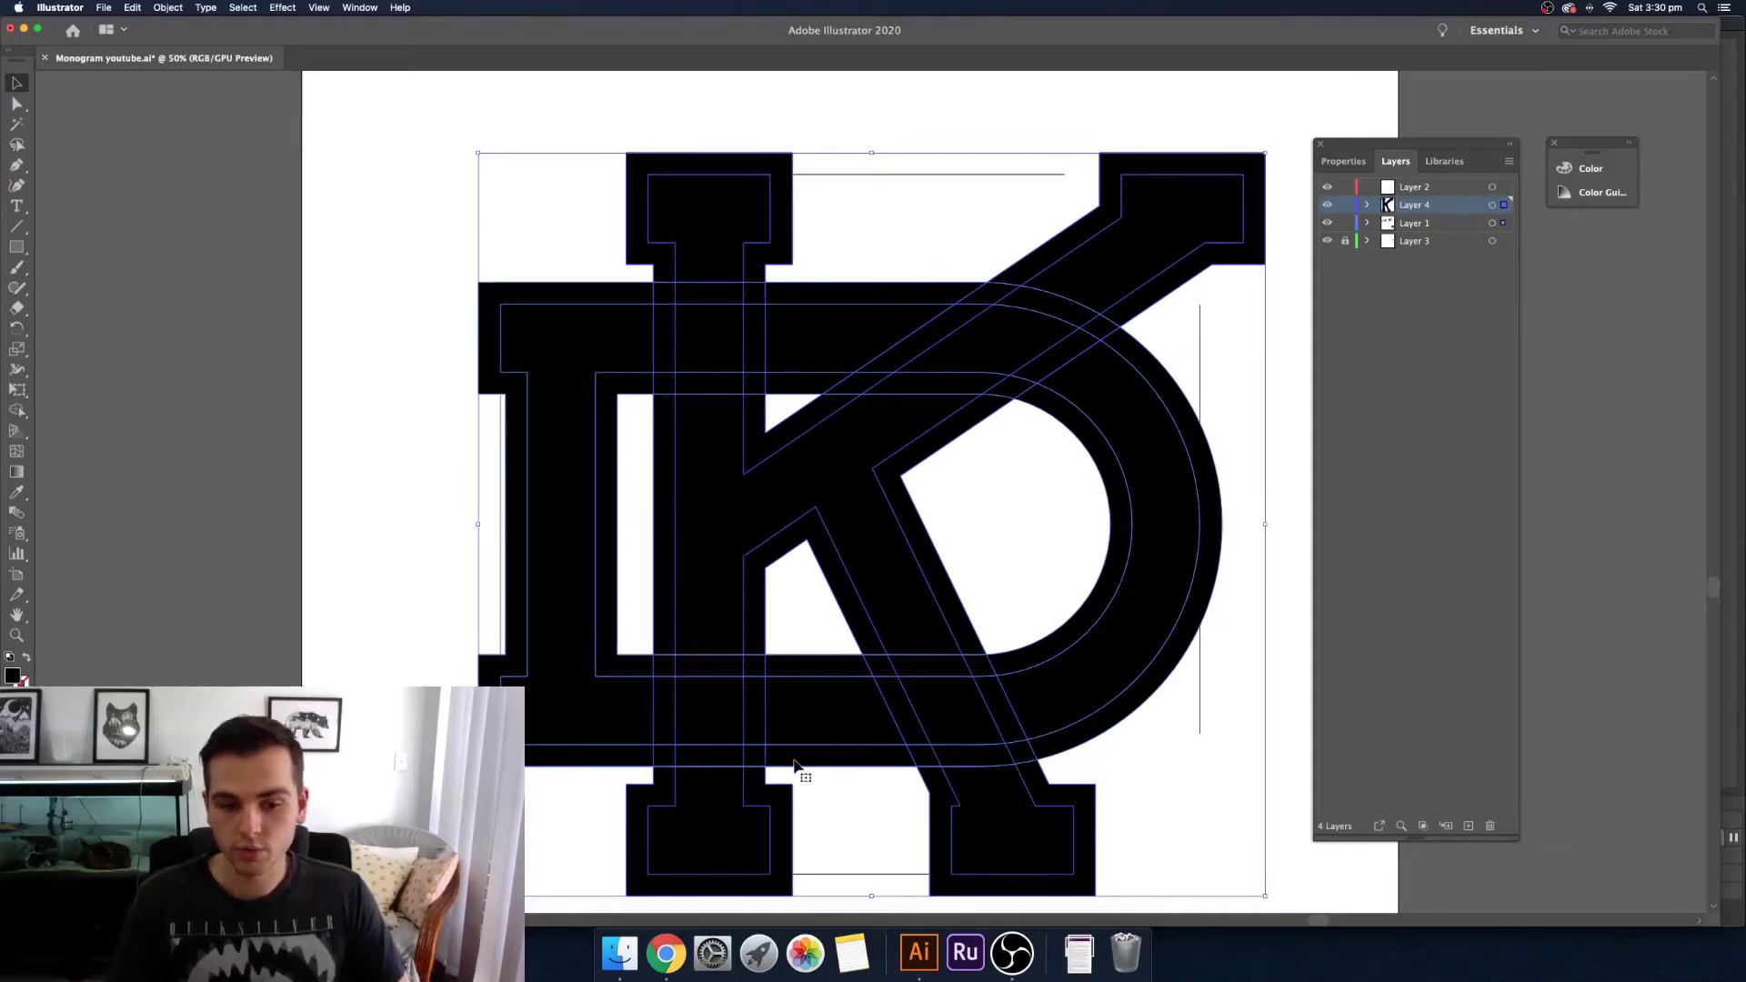
scroll(798, 762, down, 1)
scroll(798, 762, right, 1)
drag(327, 700, 1110, 247)
click(1249, 237)
drag(1287, 122, 402, 829)
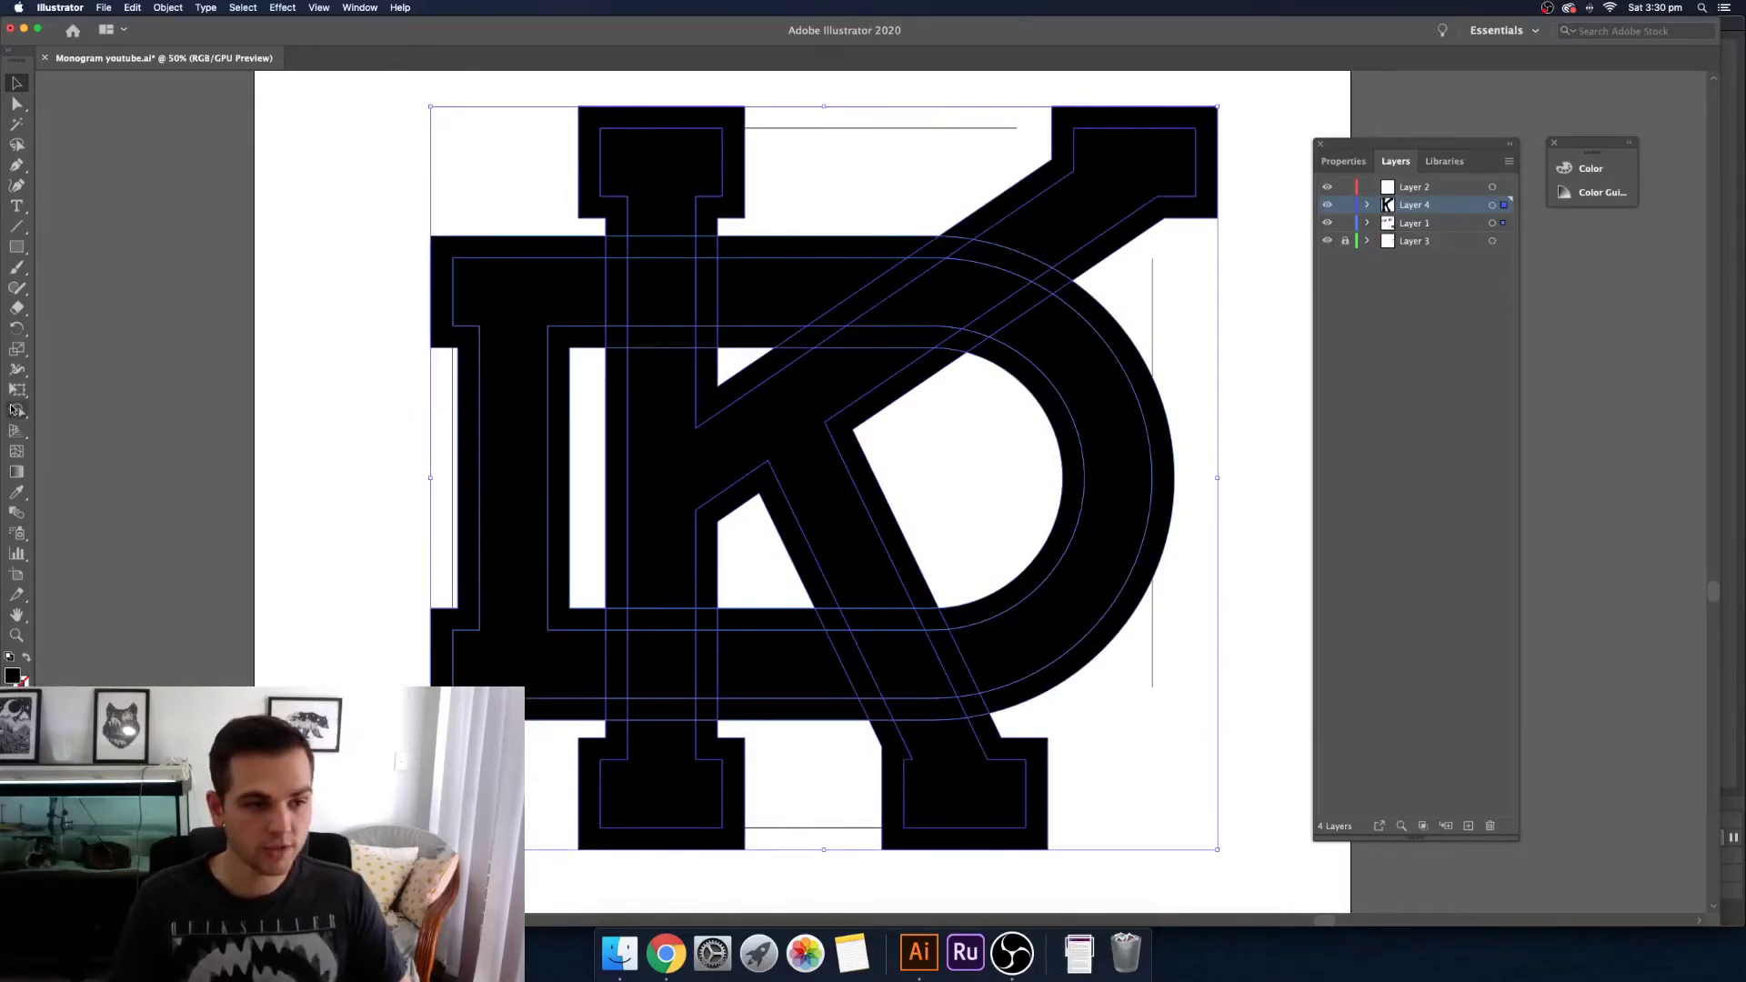
click(17, 411)
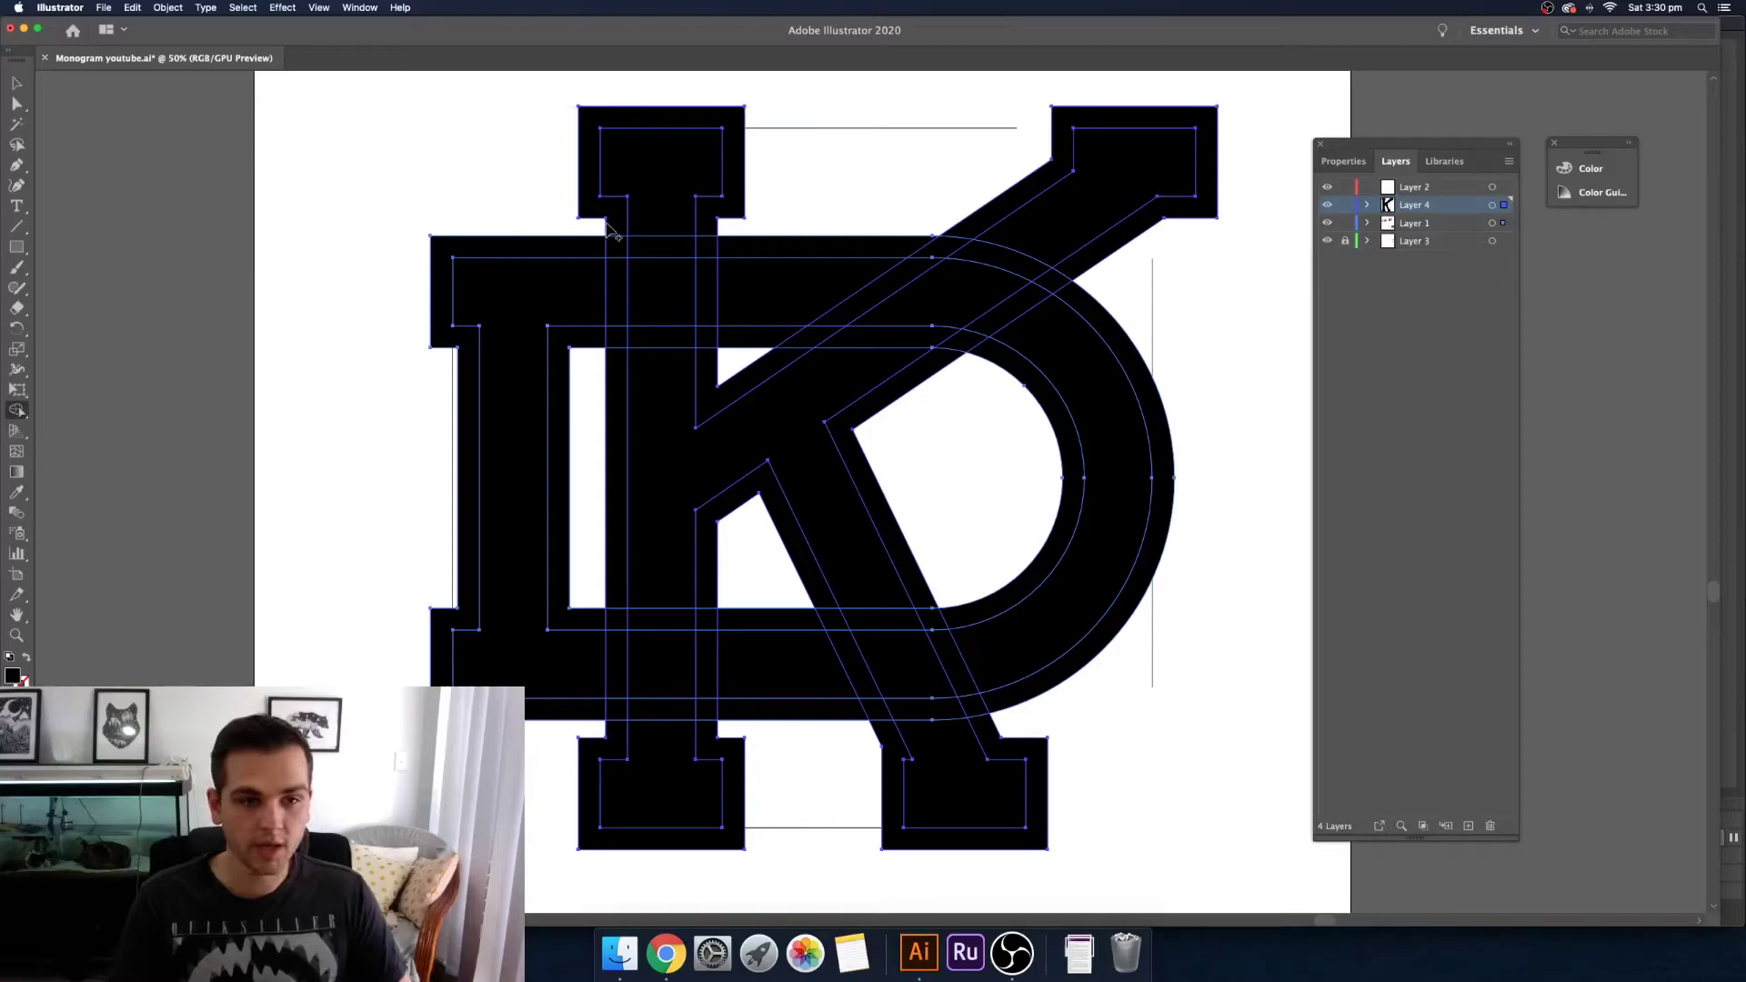
Step: Remove the offset pieces around the K's upper stem and the D's stem, leaving a gap where the K crosses over the D's top bar
scroll(611, 232, up, 2)
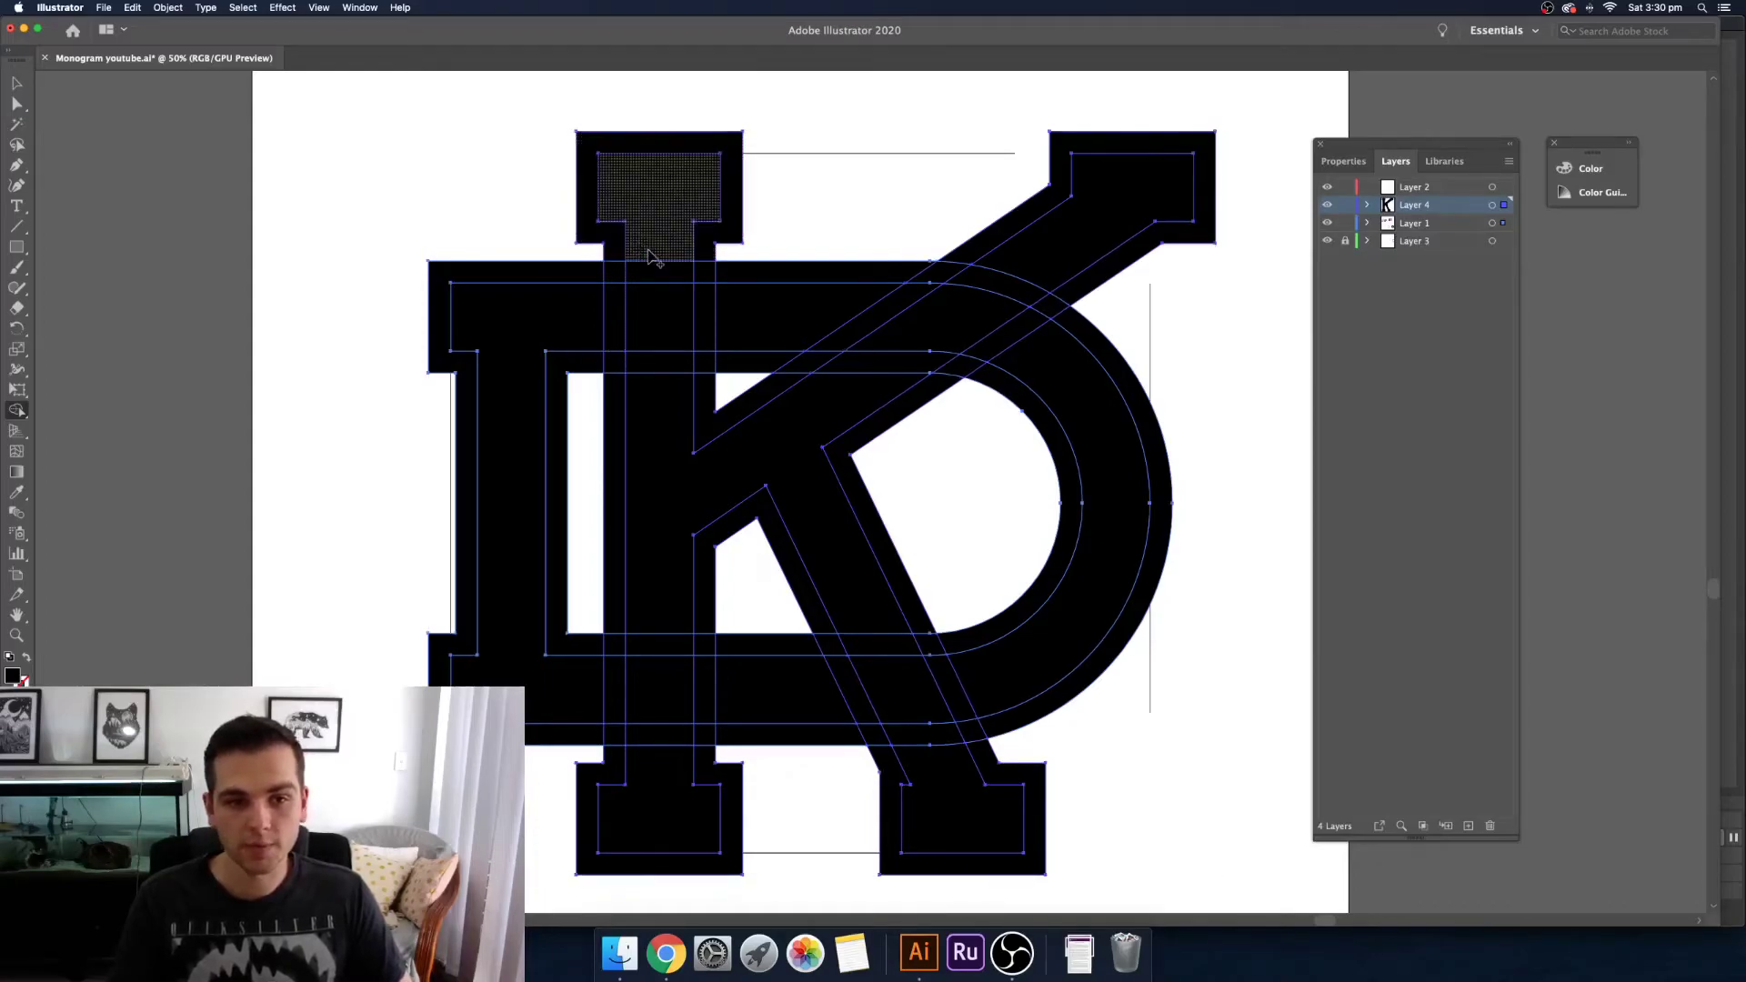
drag(611, 245, 619, 424)
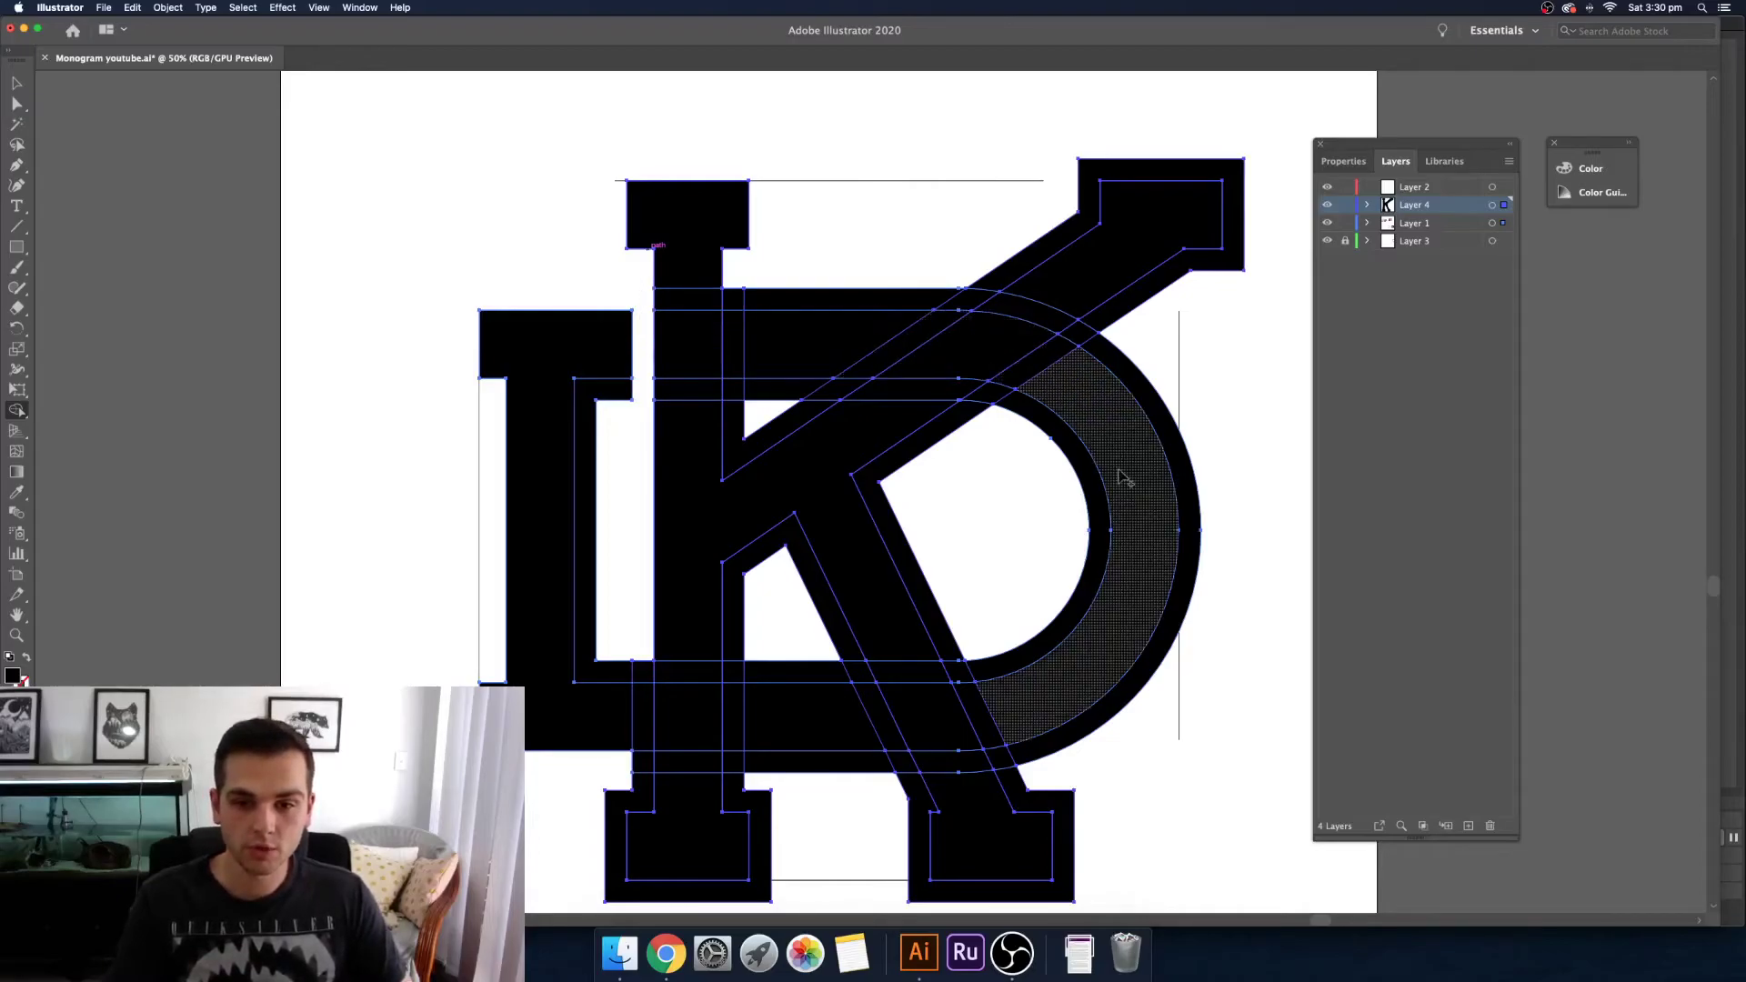
alt+click(590, 396)
Step: Cut the K's stem just below the D's bottom bar and remove the offset outlines around both lower K serifs
scroll(647, 720, down, 2)
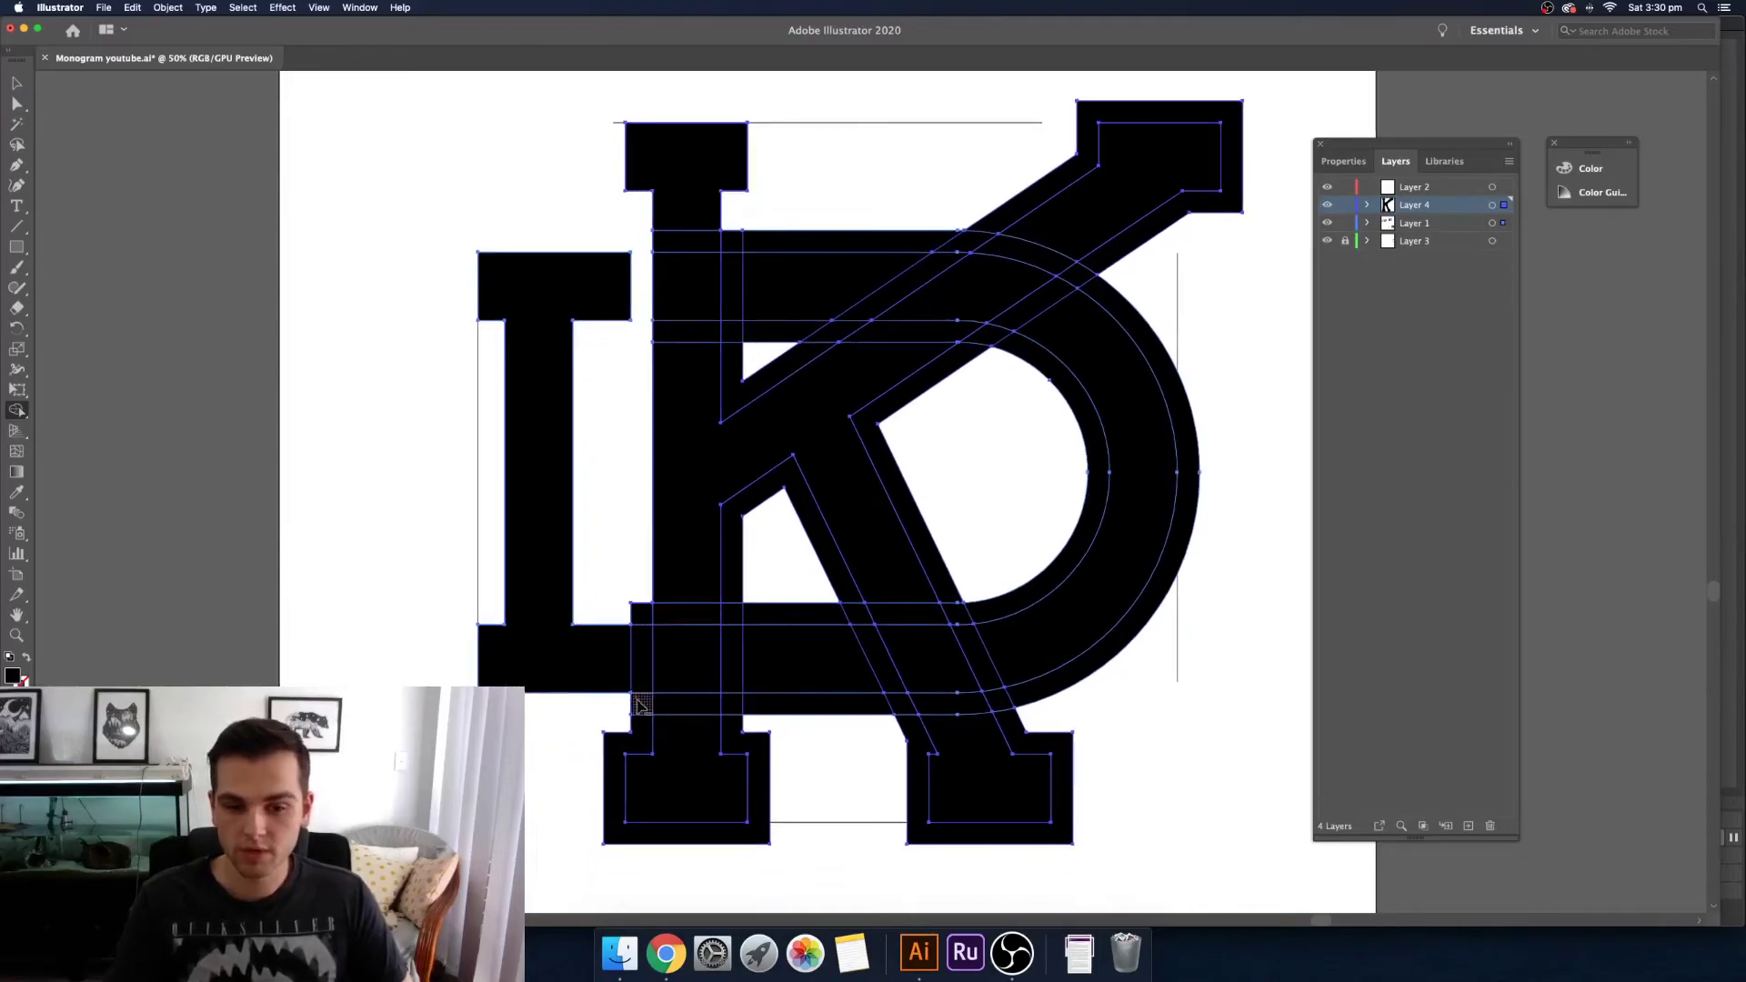
drag(639, 708, 801, 712)
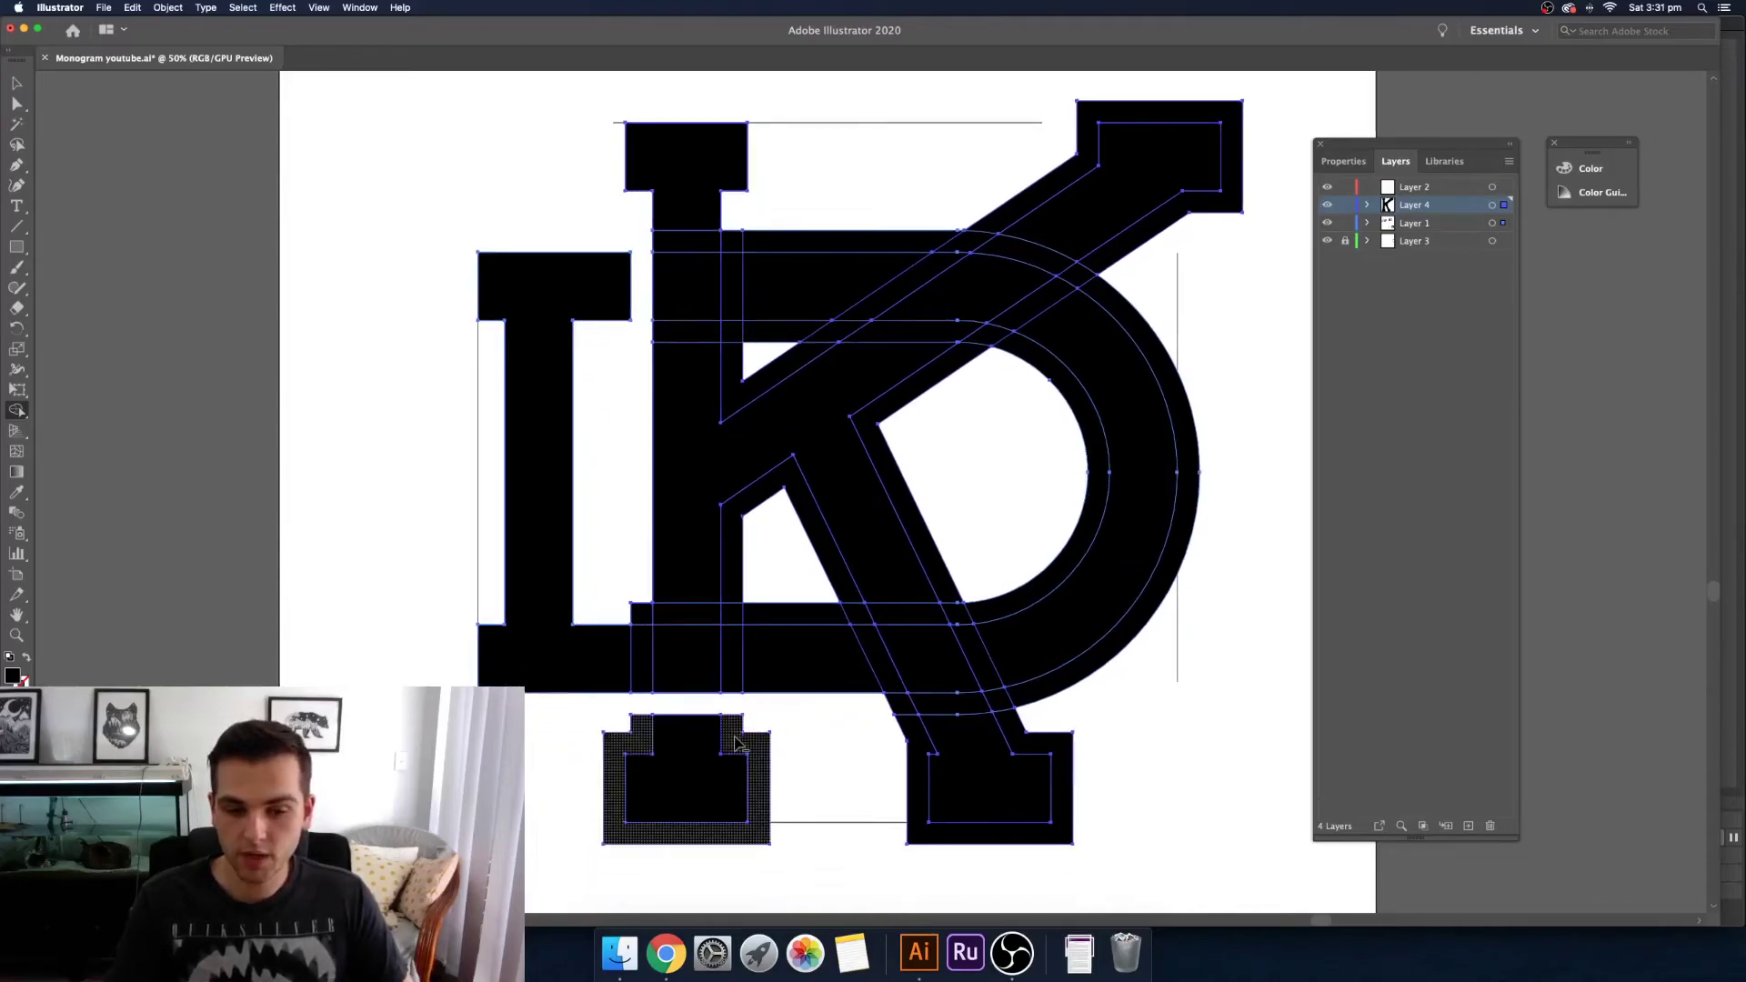
alt+click(738, 739)
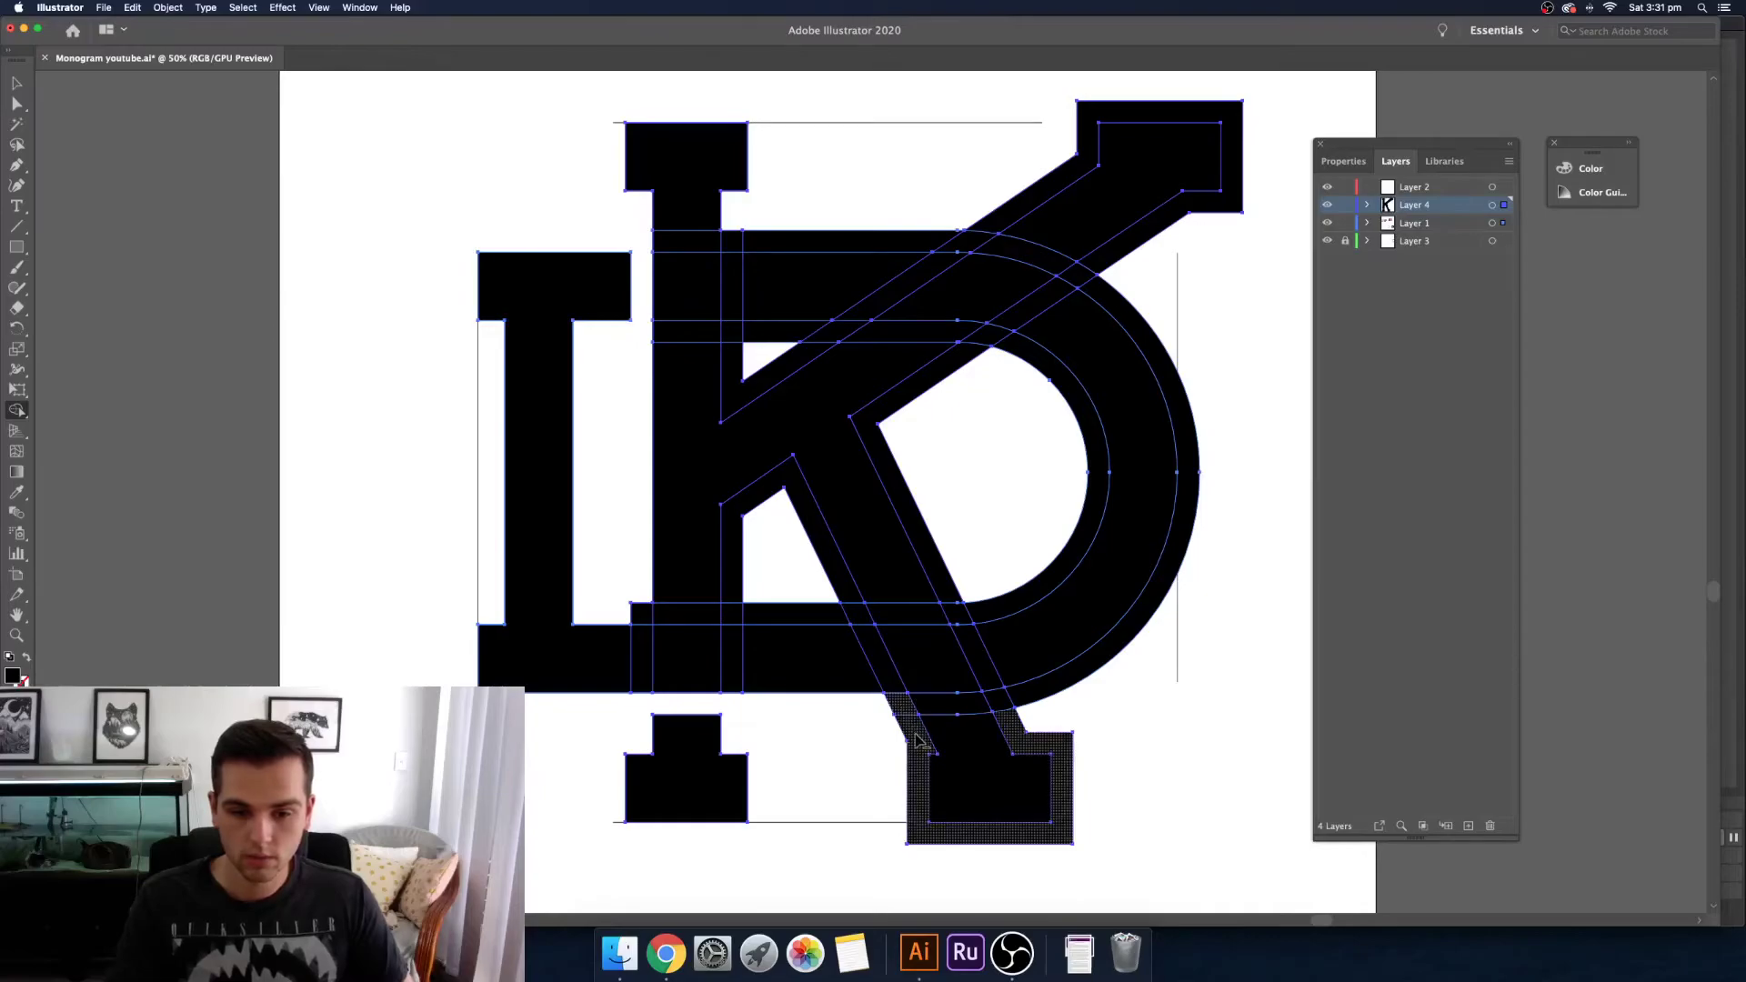
alt+click(1050, 738)
Step: Remove the offset pieces outside the D's curved bowl and around the K's upper diagonal arm and serif
scroll(1043, 711, up, 2)
scroll(1043, 711, right, 2)
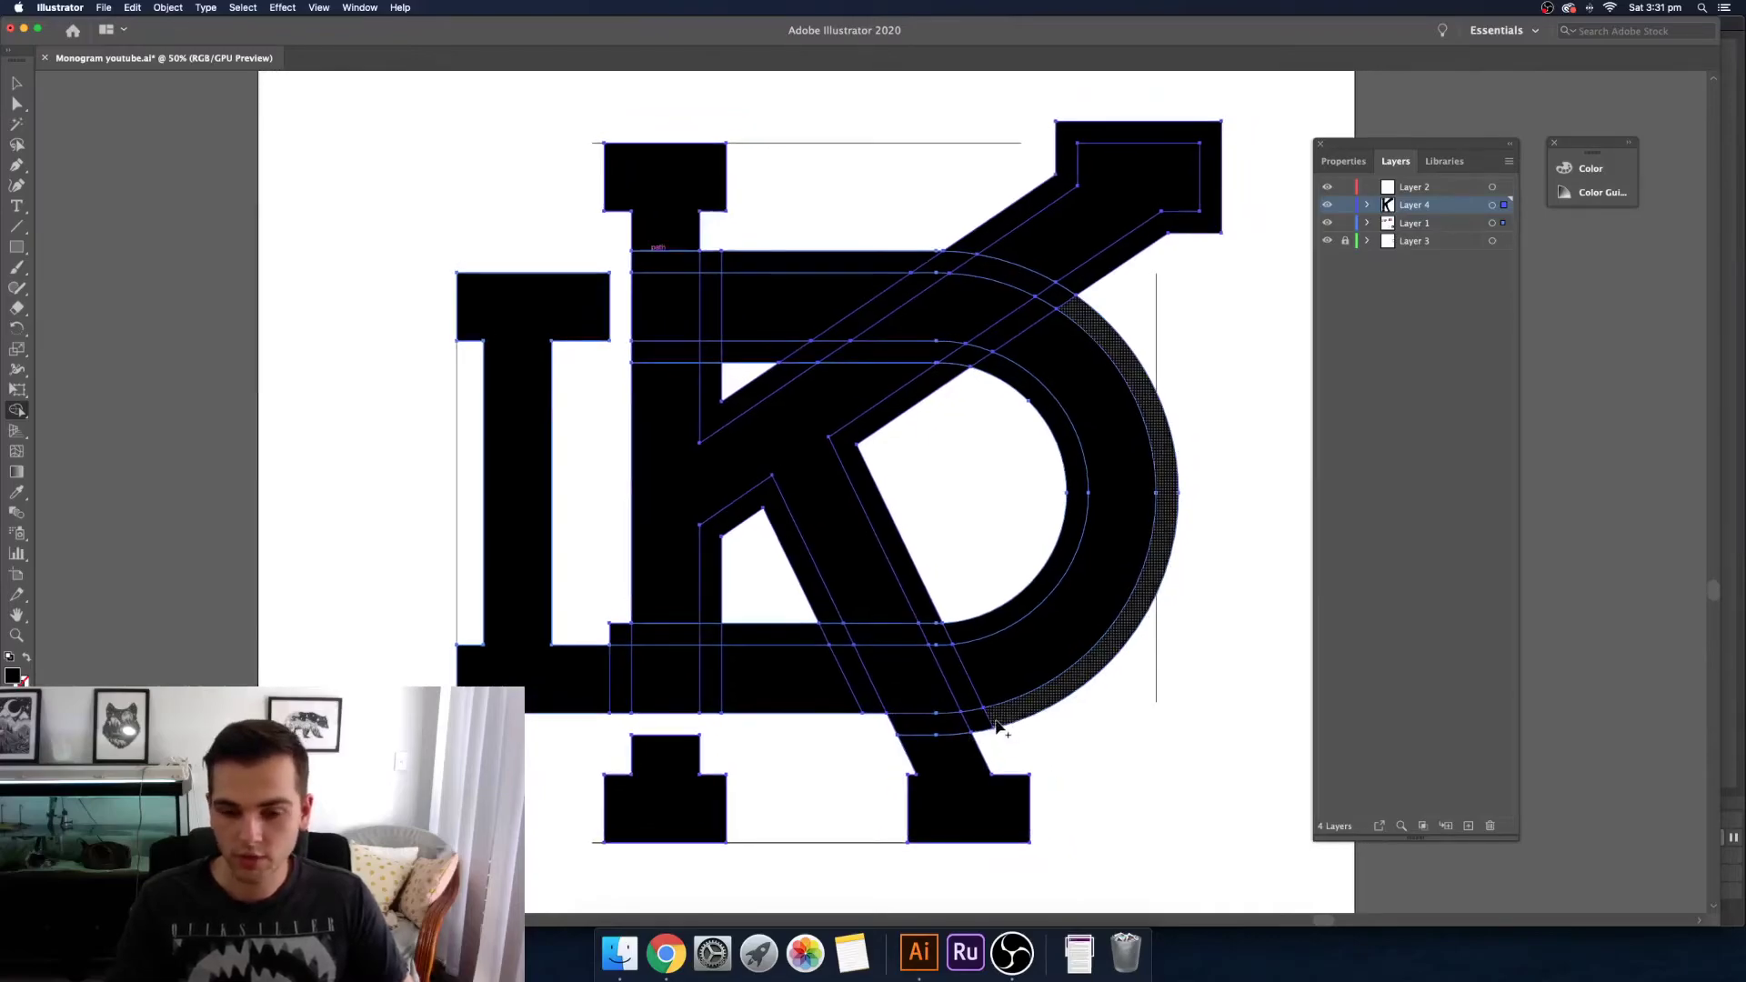
alt+click(1046, 717)
scroll(1182, 346, up, 5)
scroll(1182, 346, right, 3)
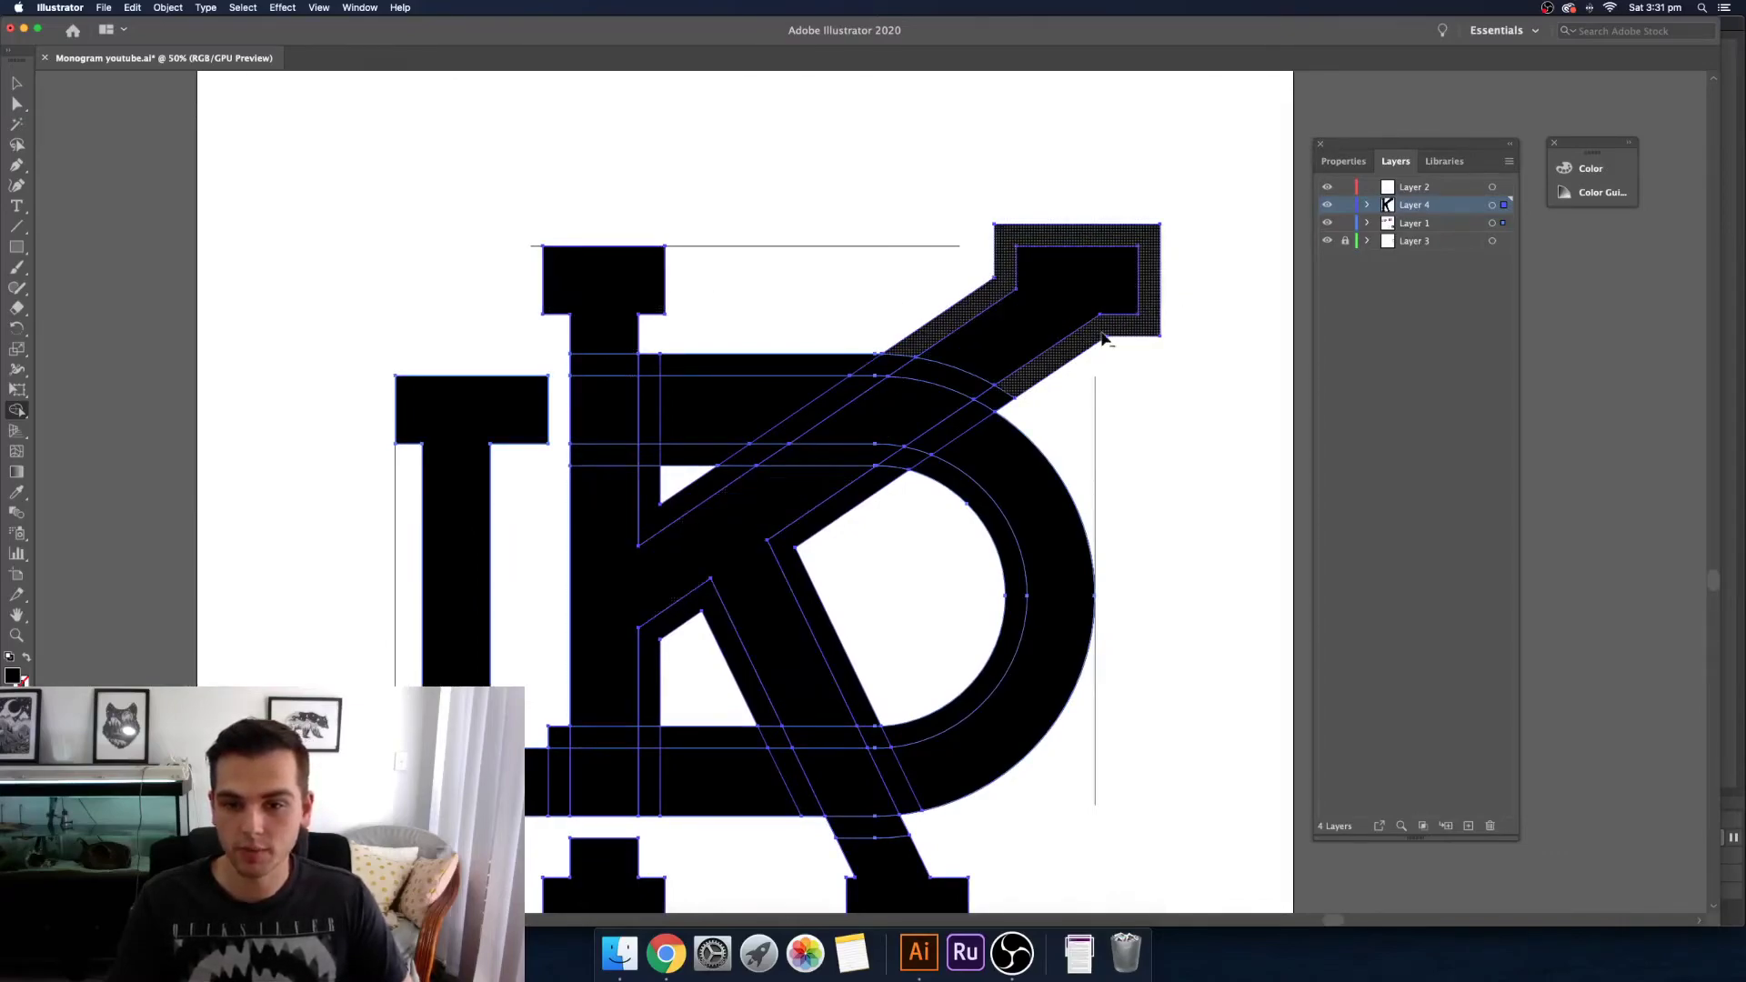
alt+click(1080, 352)
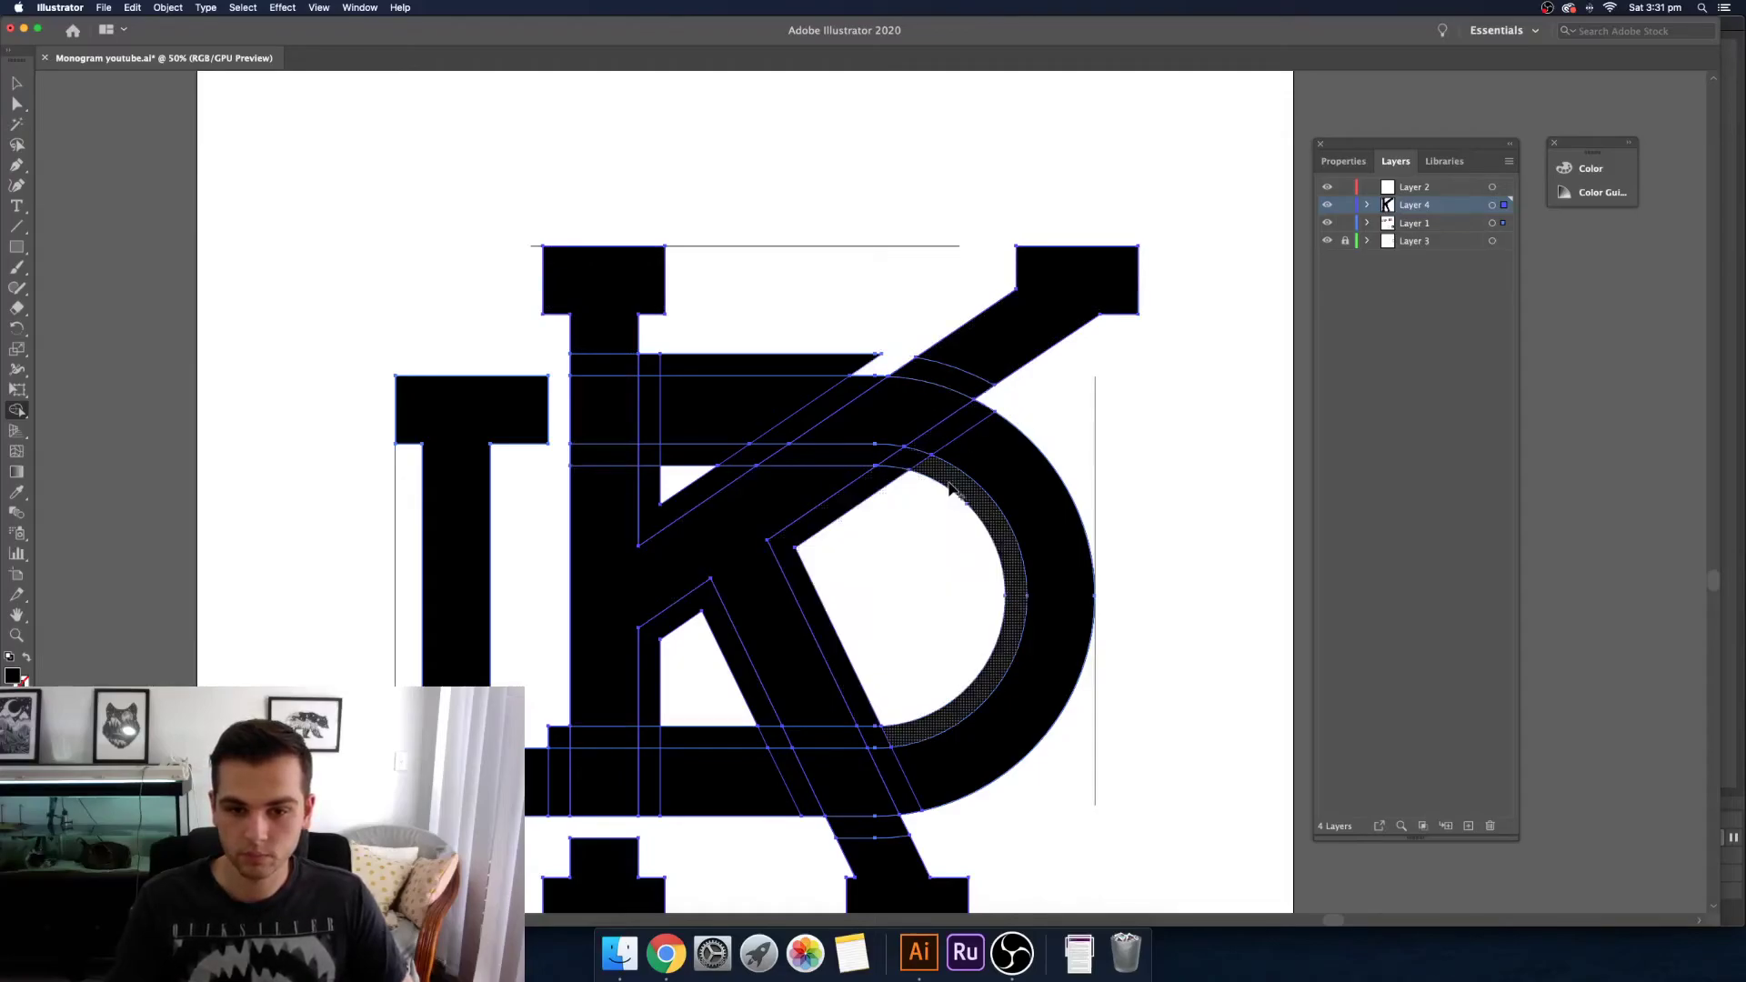
Step: Remove the offset pieces inside the D's bowl and along the K's lower leg, leaving a gap in the D's bottom bar
scroll(948, 465, down, 1)
scroll(773, 700, down, 4)
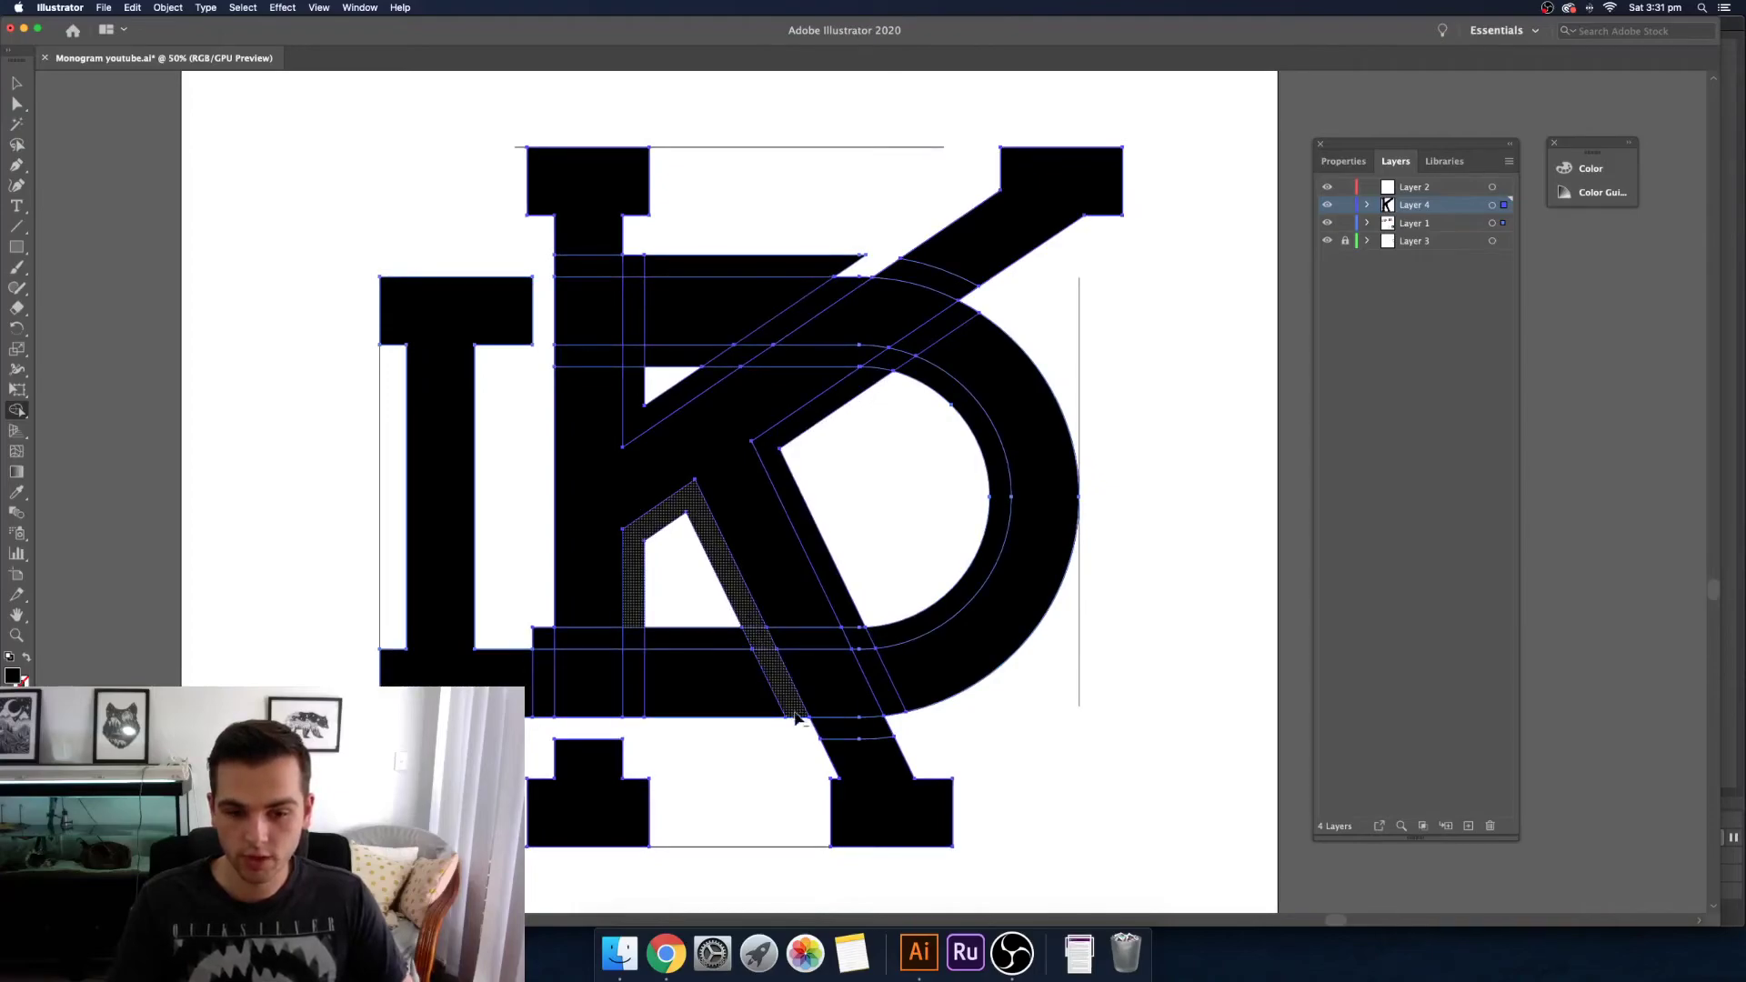
scroll(888, 631, up, 3)
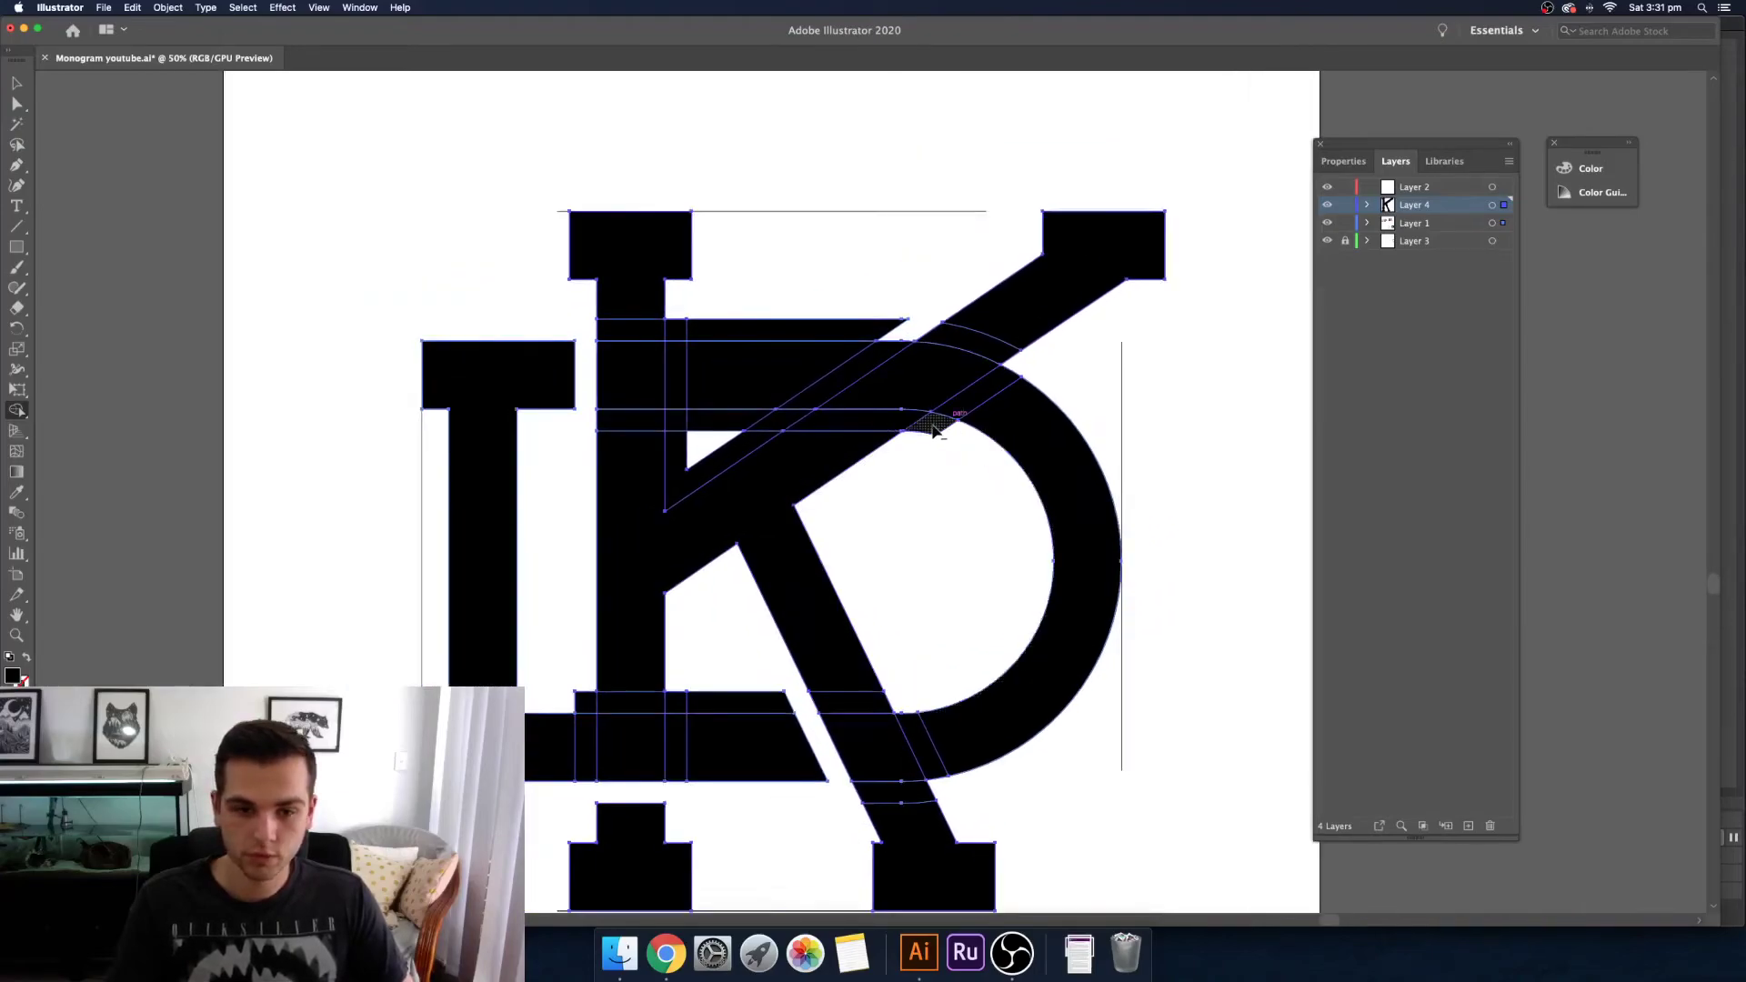
Step: Cut the K's diagonal arm below the D's top bar, remove the offset strip above that bar, and clear the selection
drag(934, 430, 684, 442)
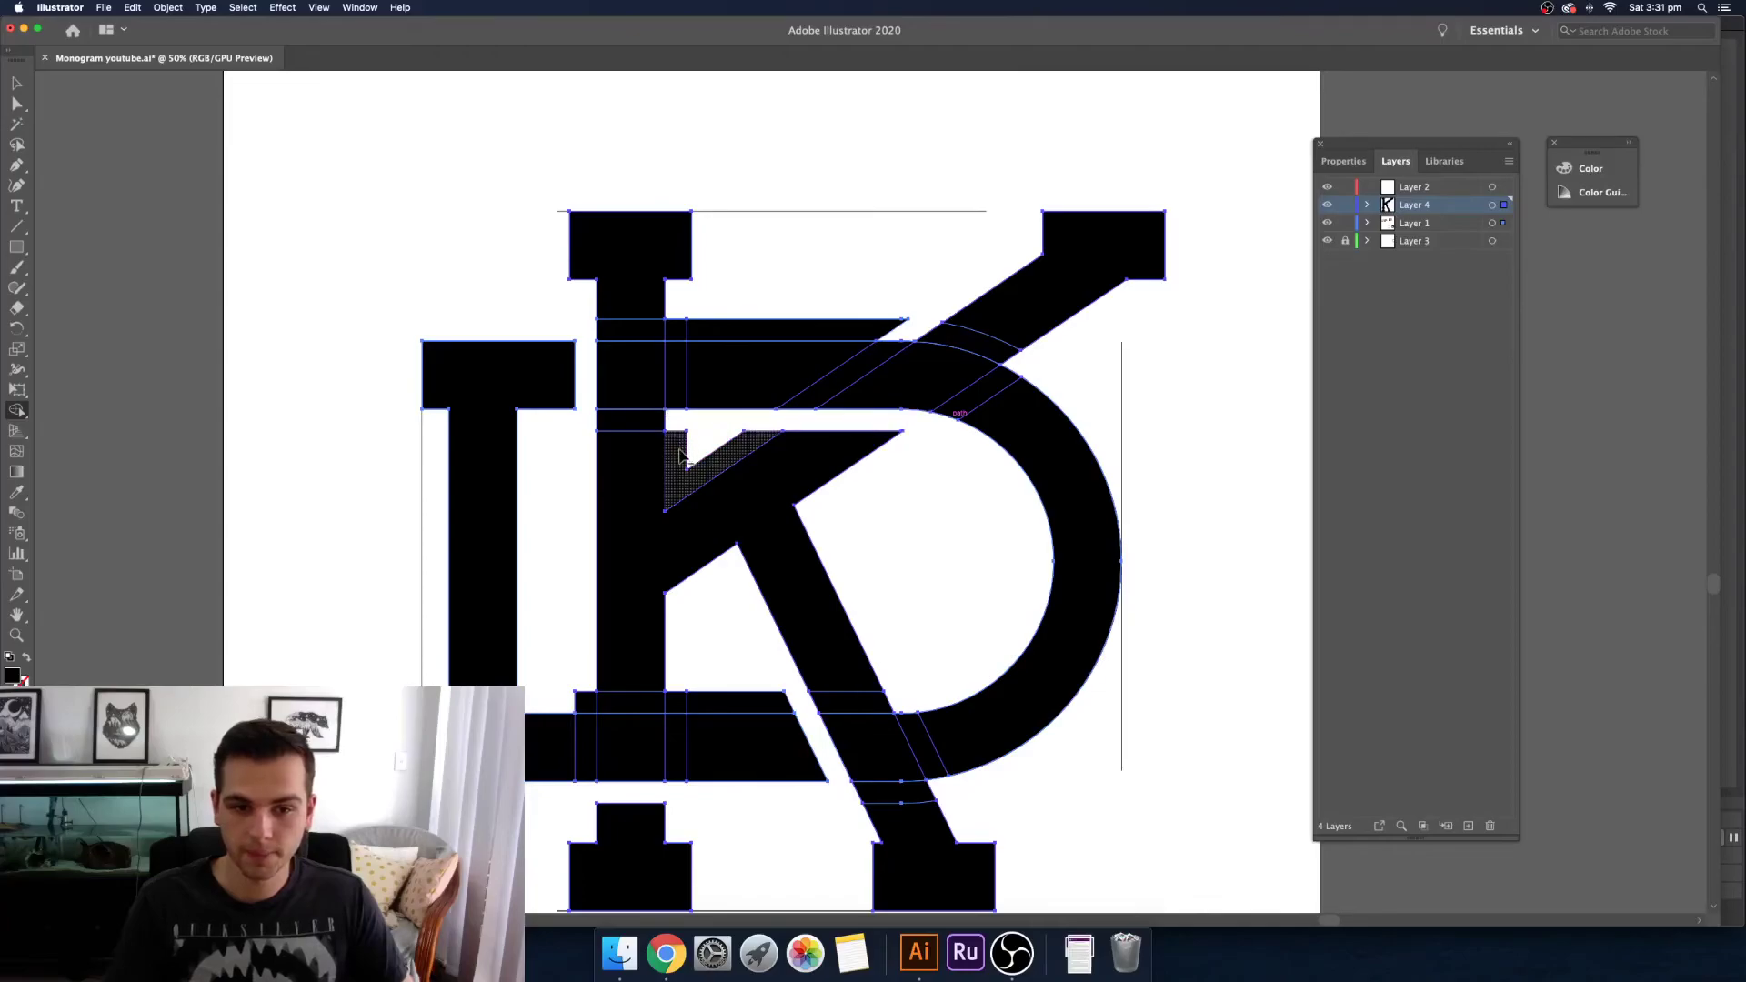
alt+click(772, 333)
scroll(911, 330, left, 1)
key(v)
click(926, 261)
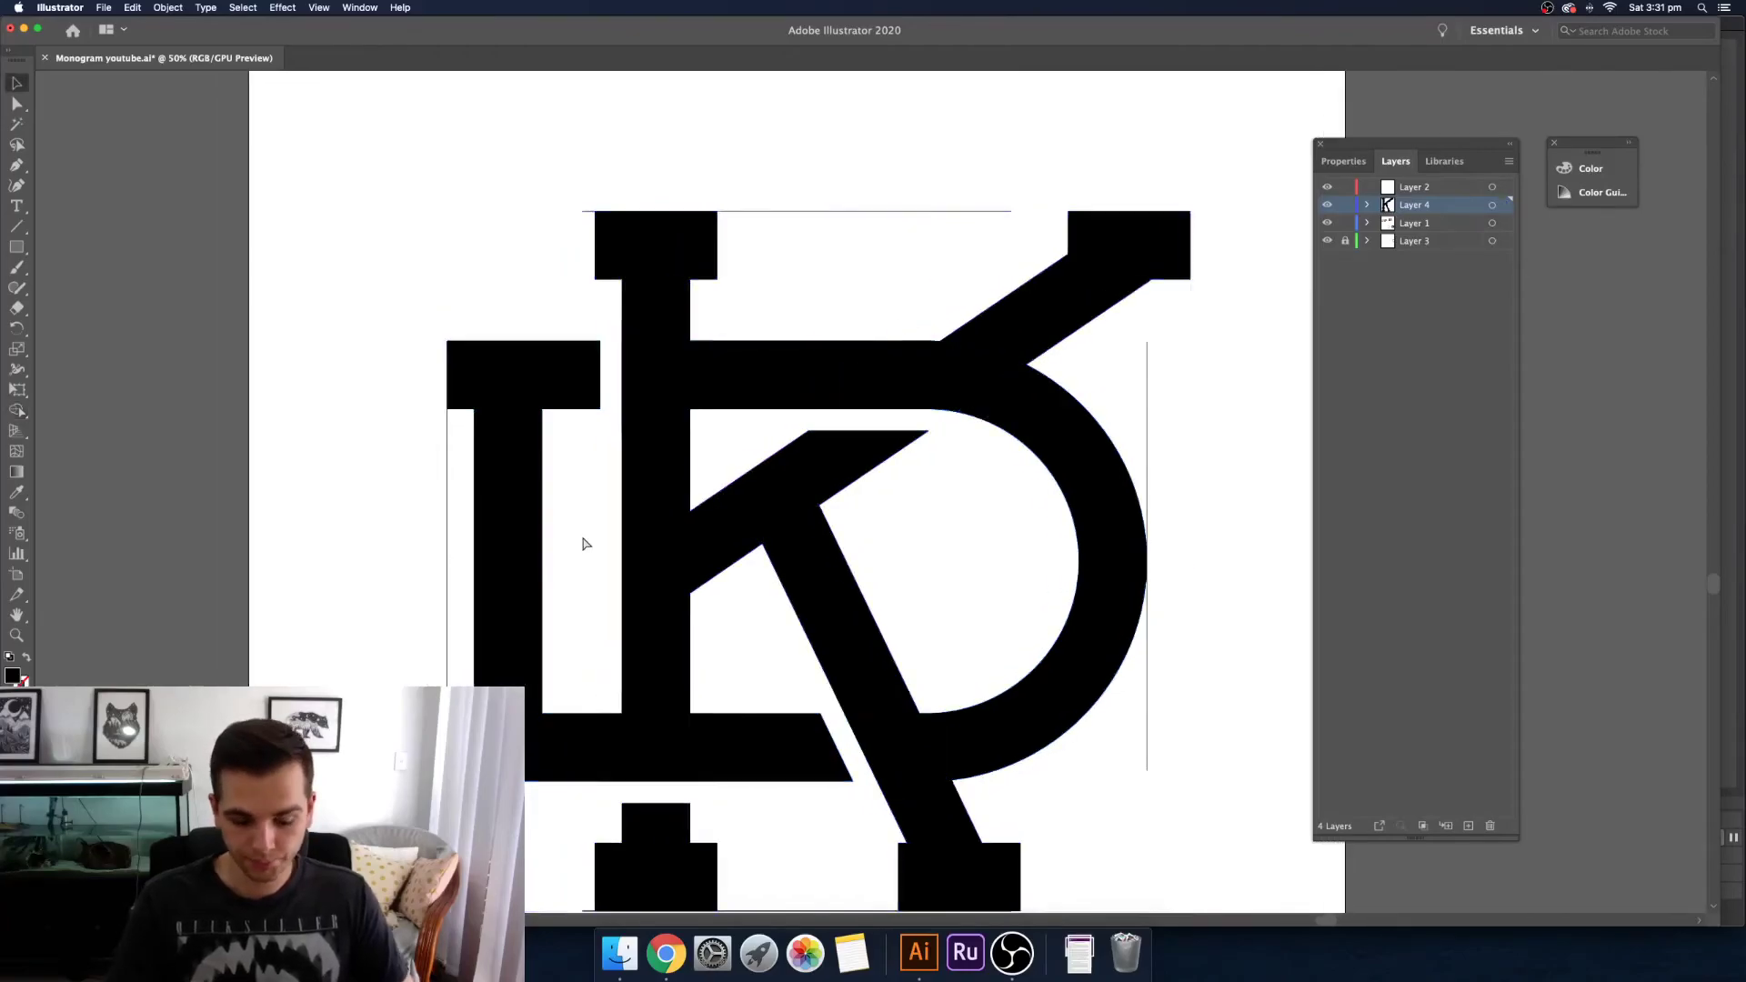
Step: Select all the monogram pieces and unite them with the Pathfinder into merged shapes
key(super+minus)
drag(592, 539, 522, 511)
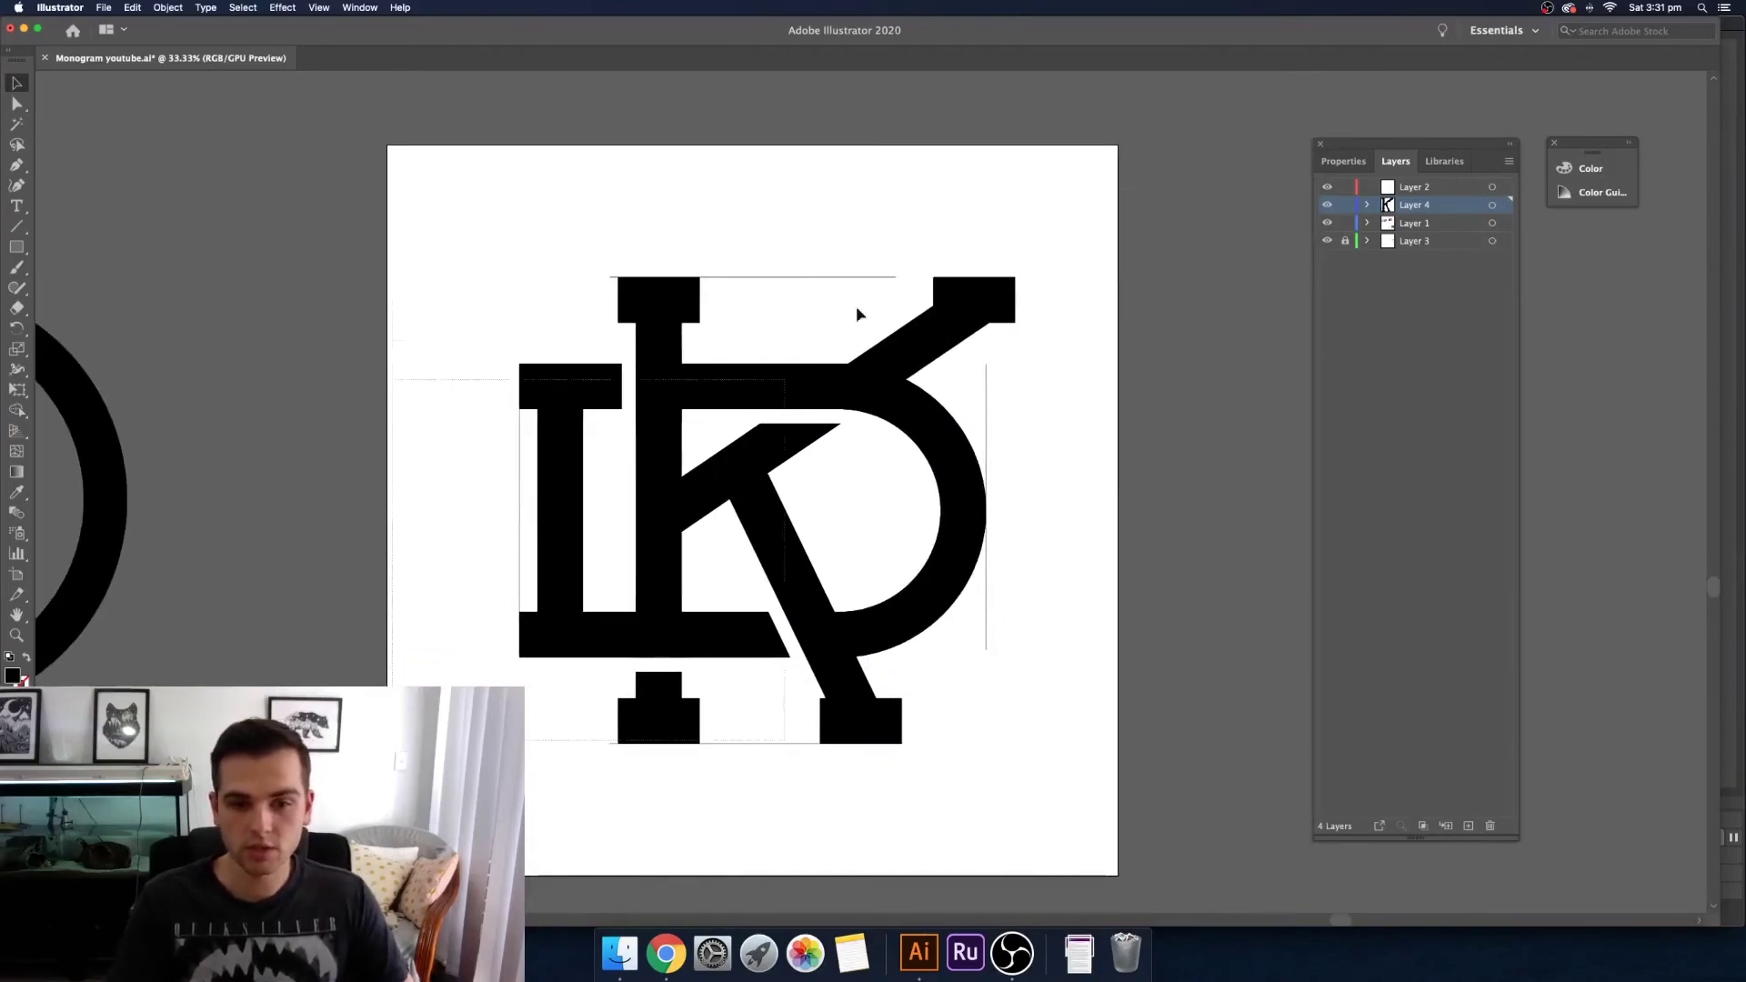
key(super+a)
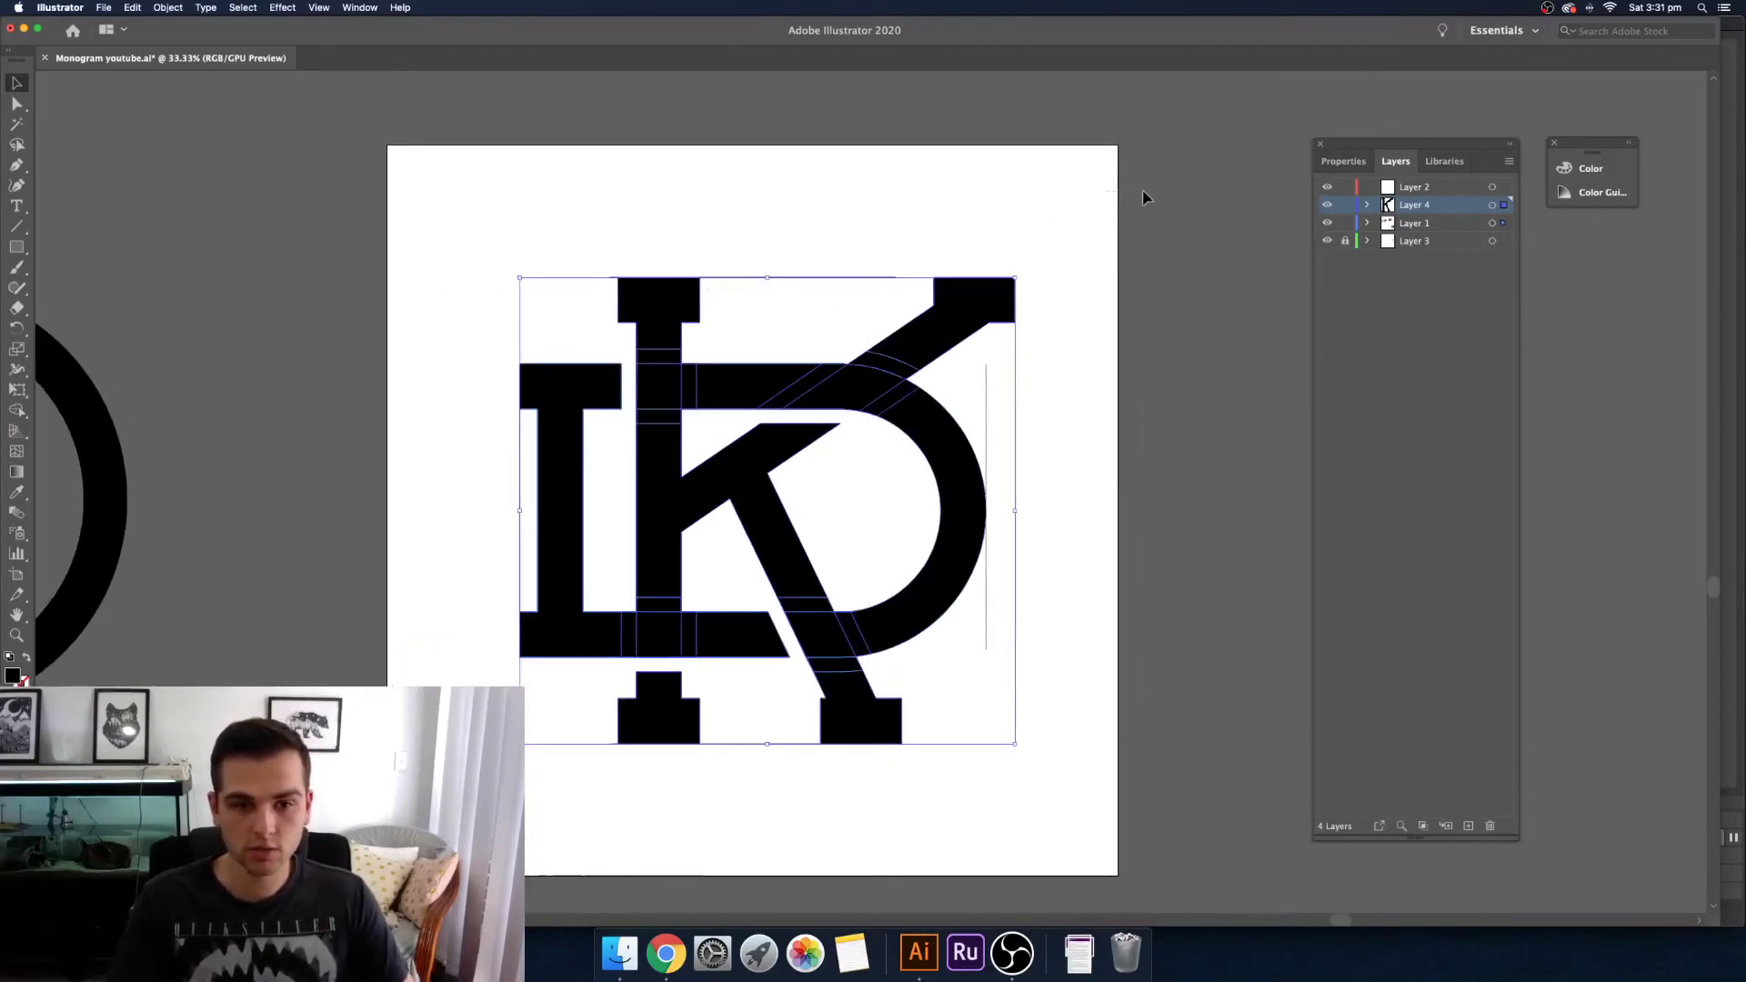
click(1344, 161)
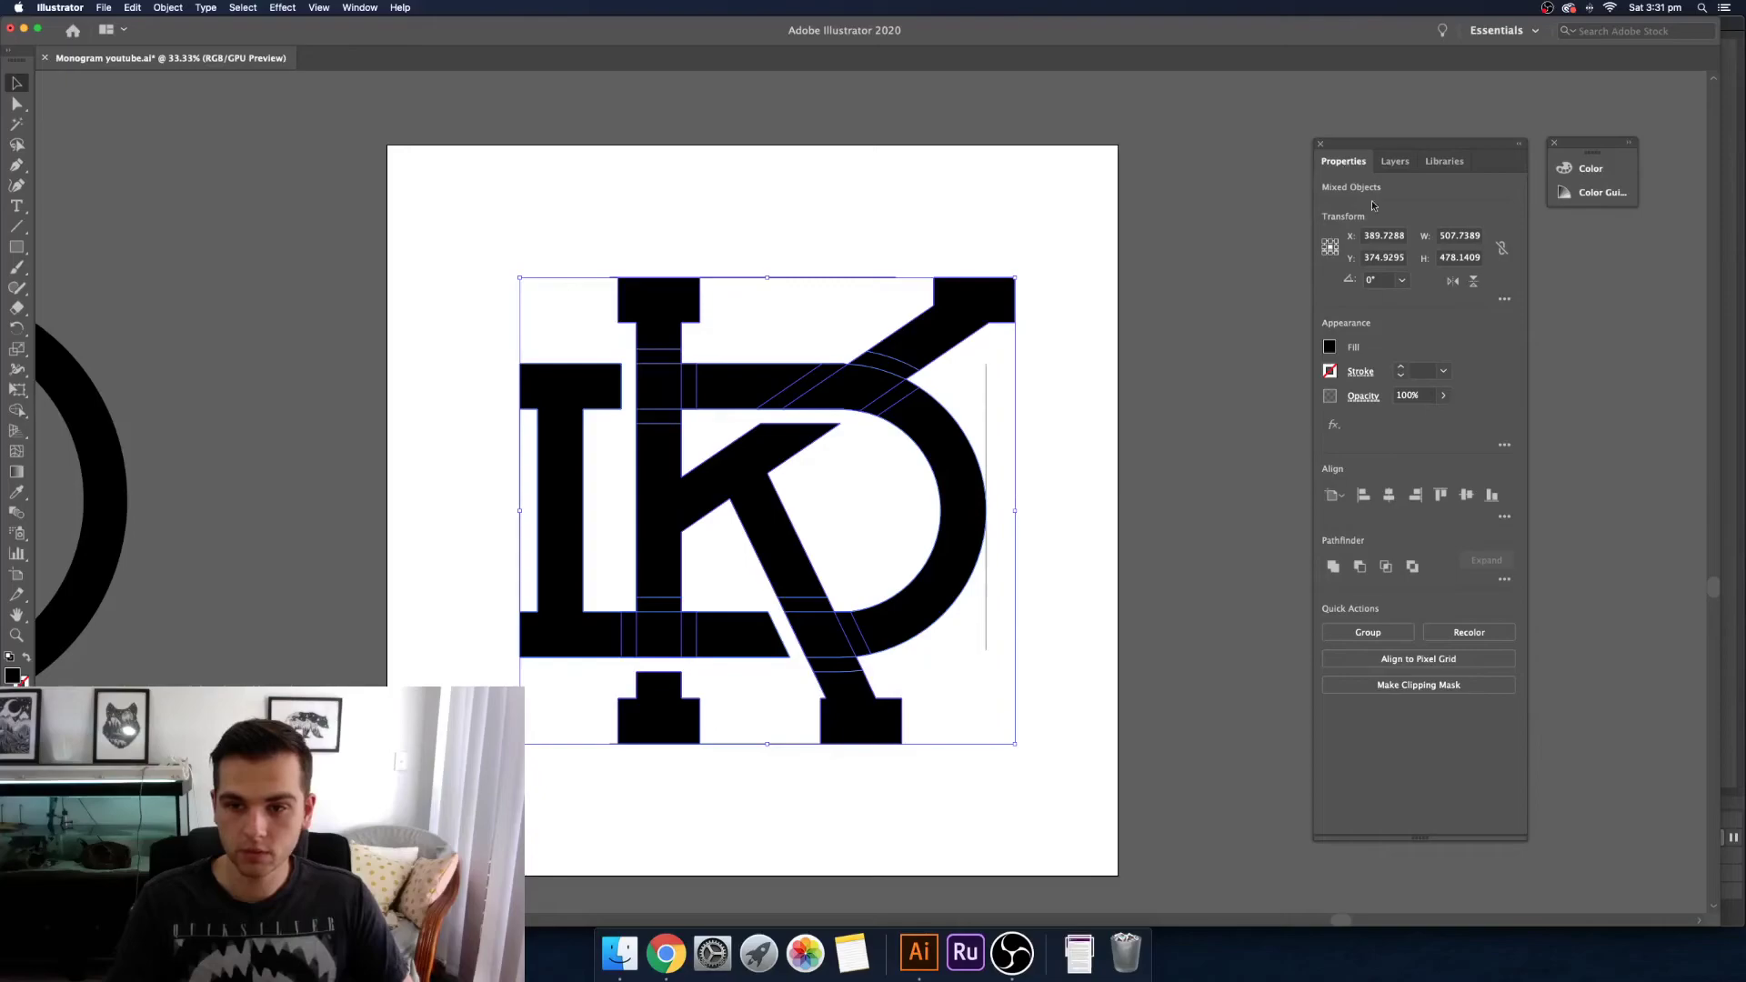
click(1333, 566)
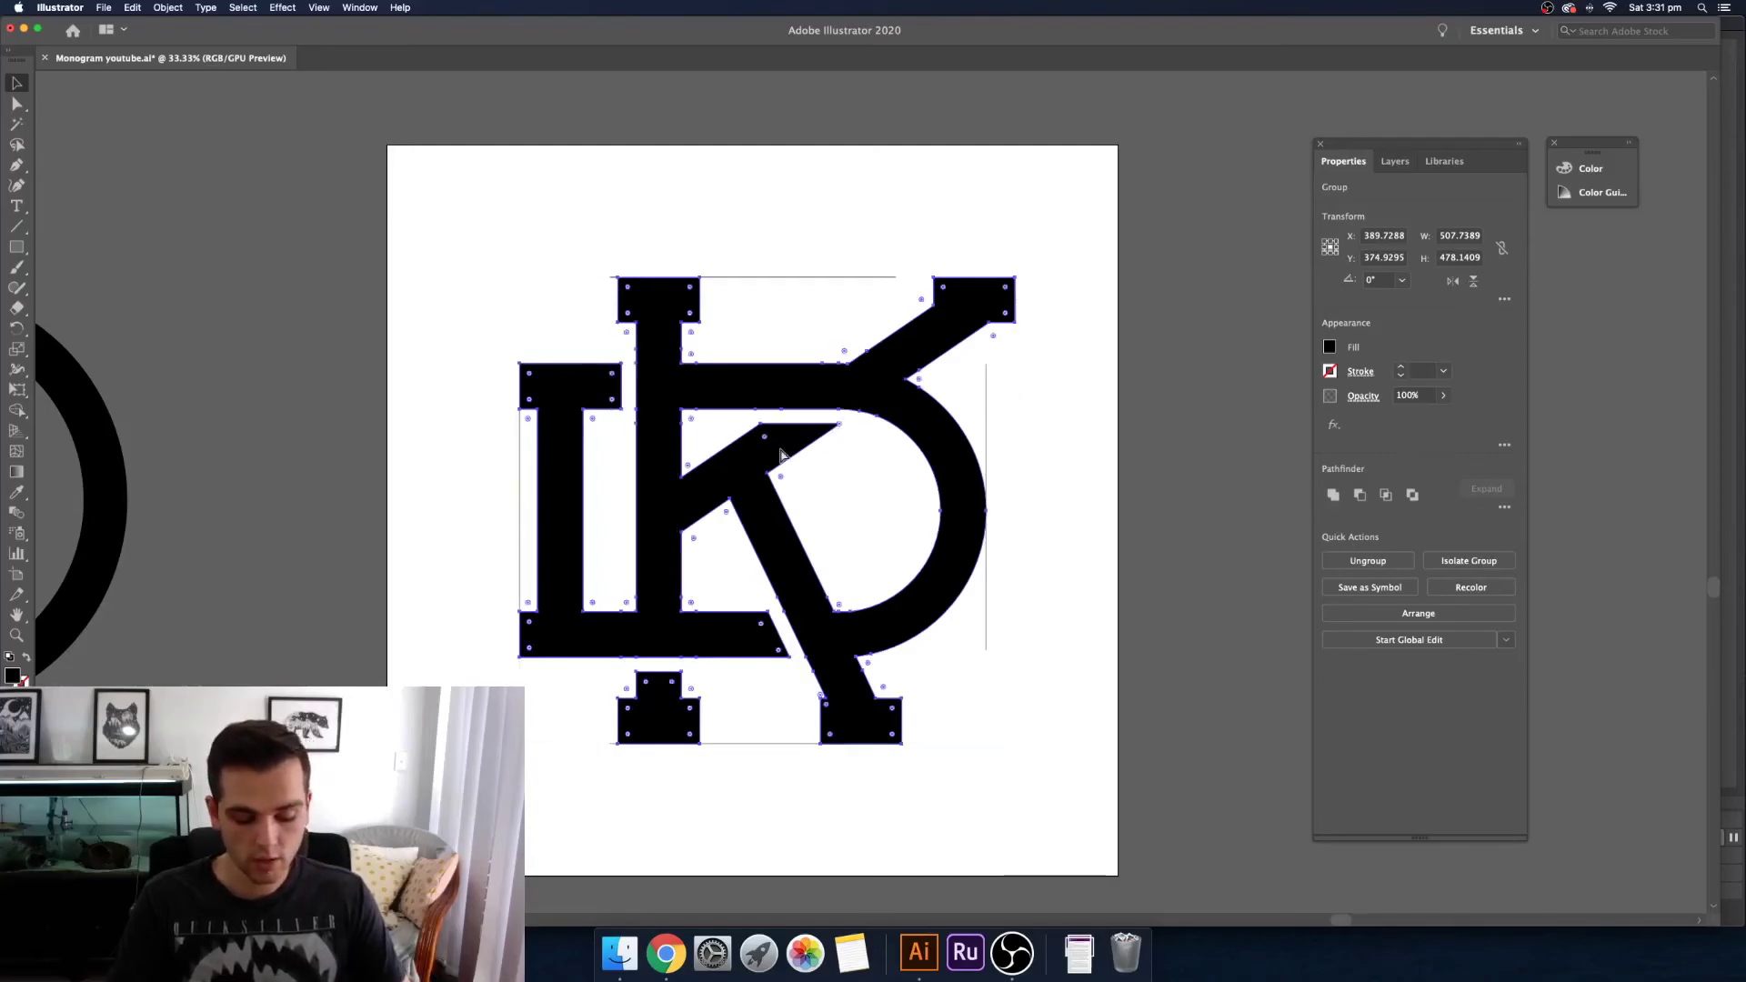
Step: Switch to outline view and simplify the united monogram's paths to remove the redundant anchor points
key(super+y)
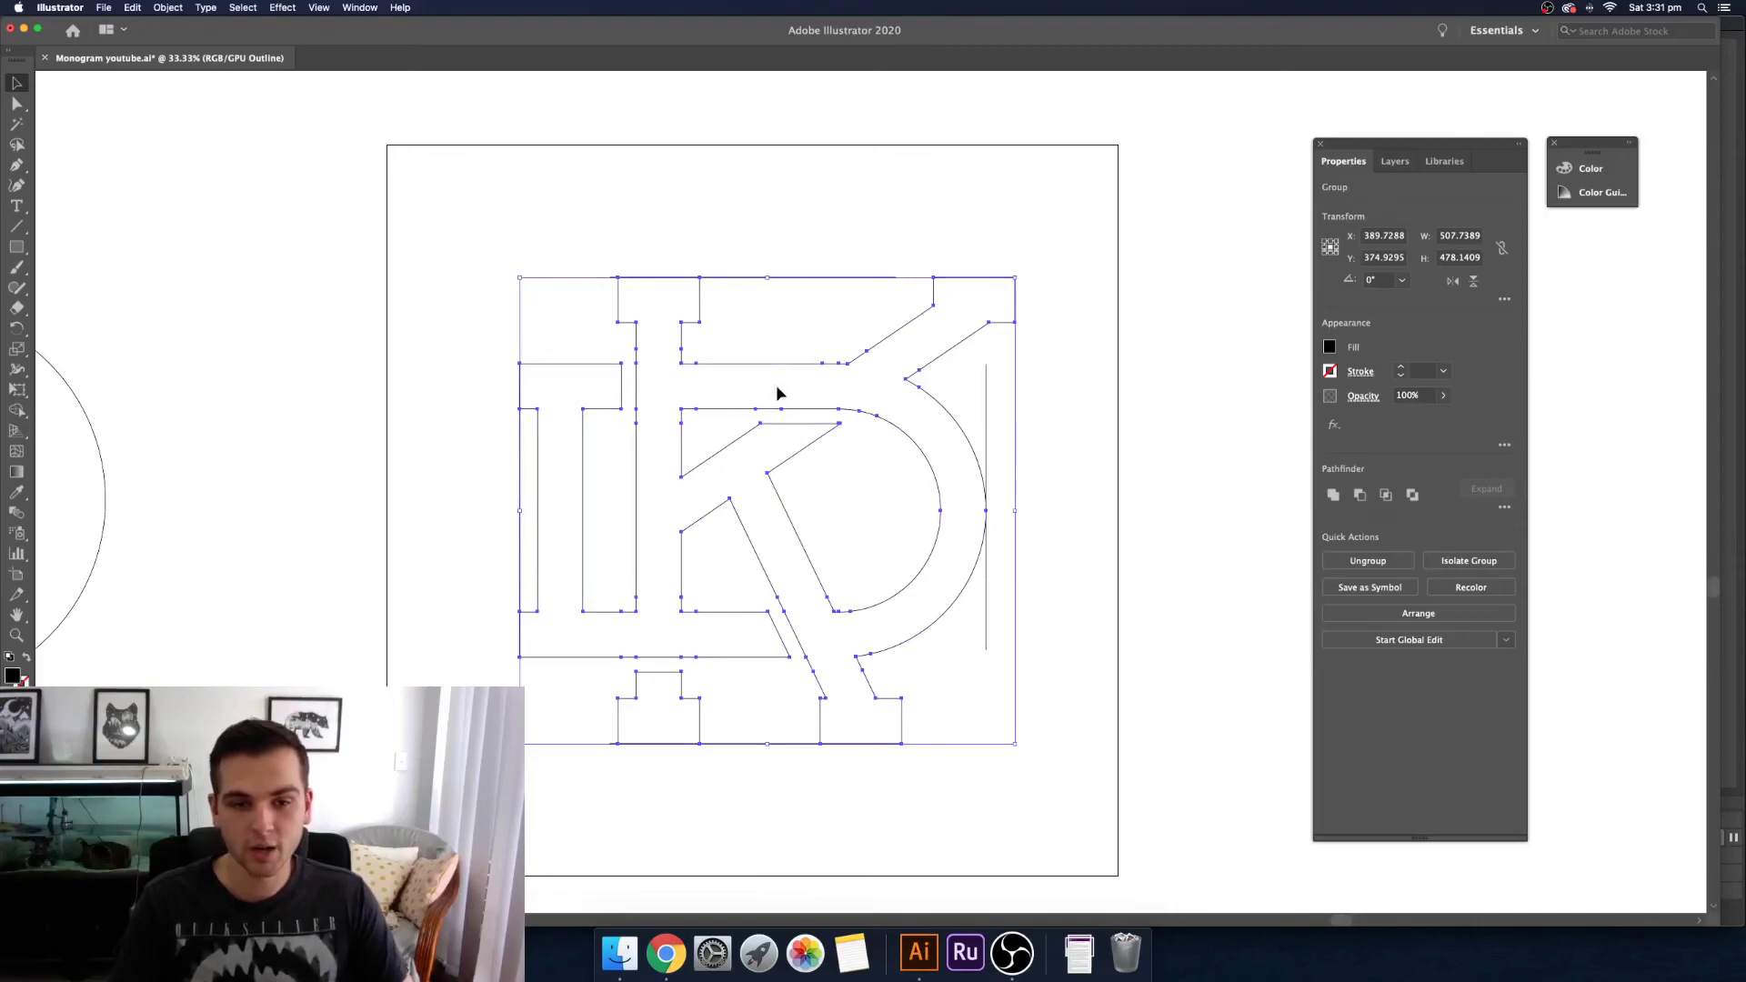
right_click(810, 389)
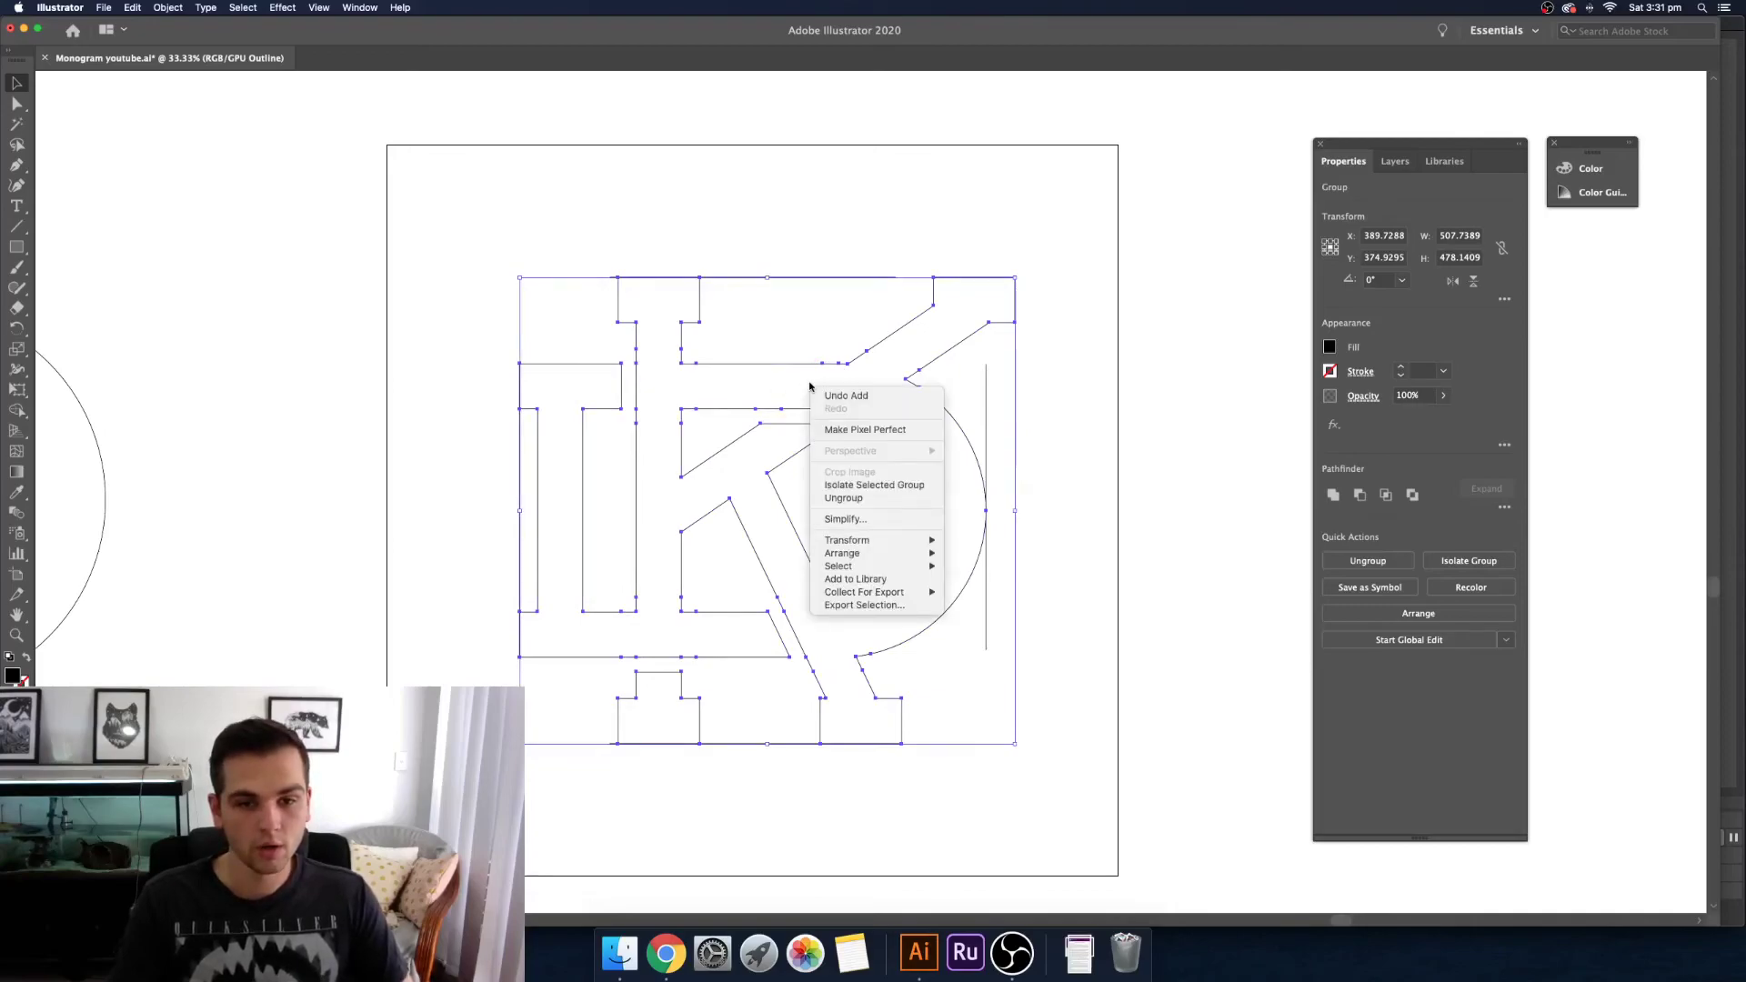
click(866, 519)
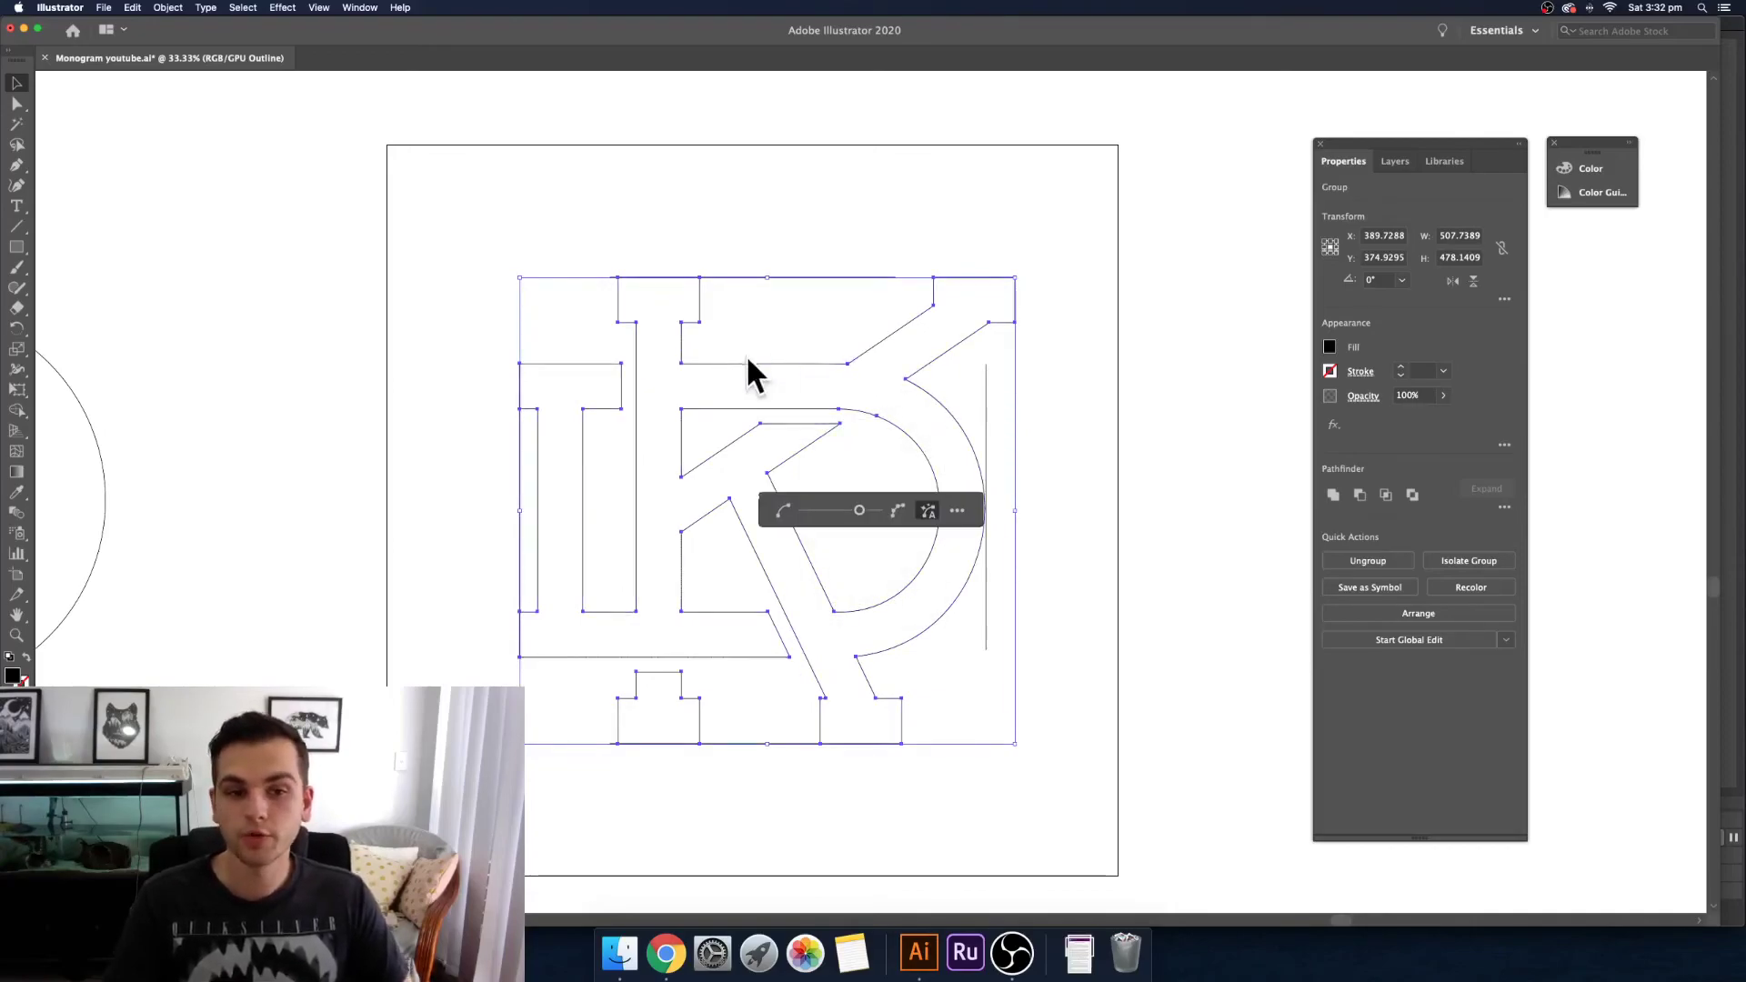
scroll(788, 374, down, 3)
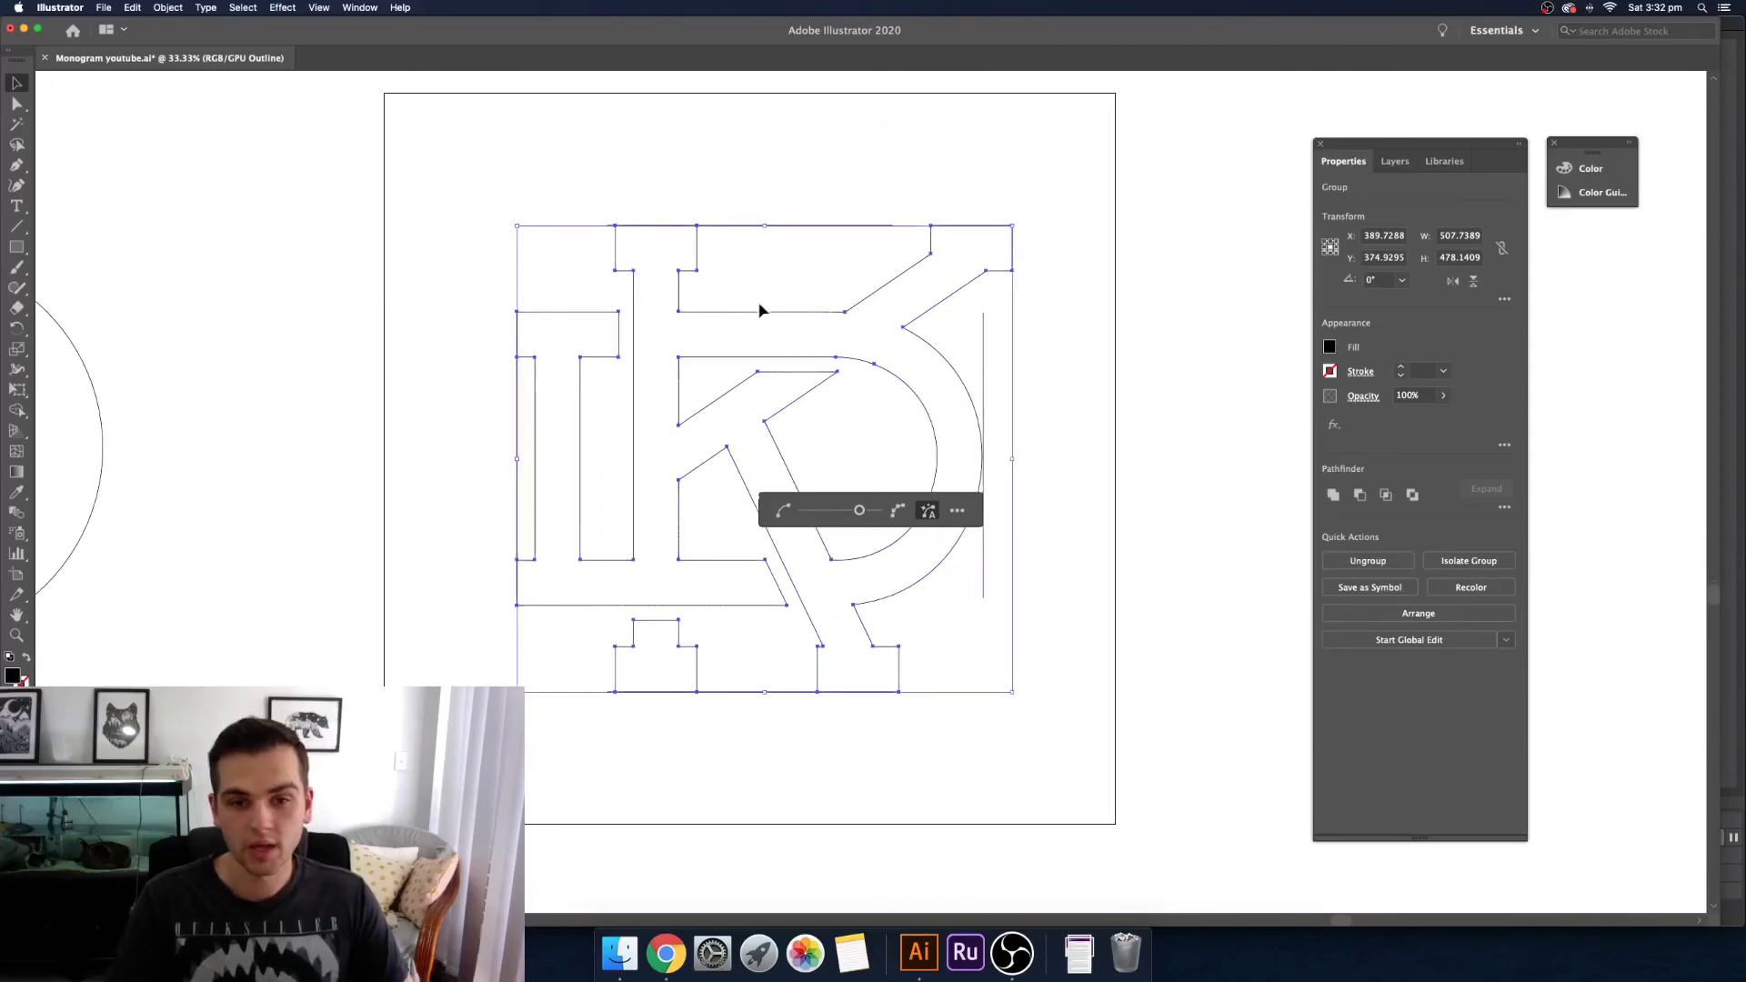
scroll(807, 336, right, 2)
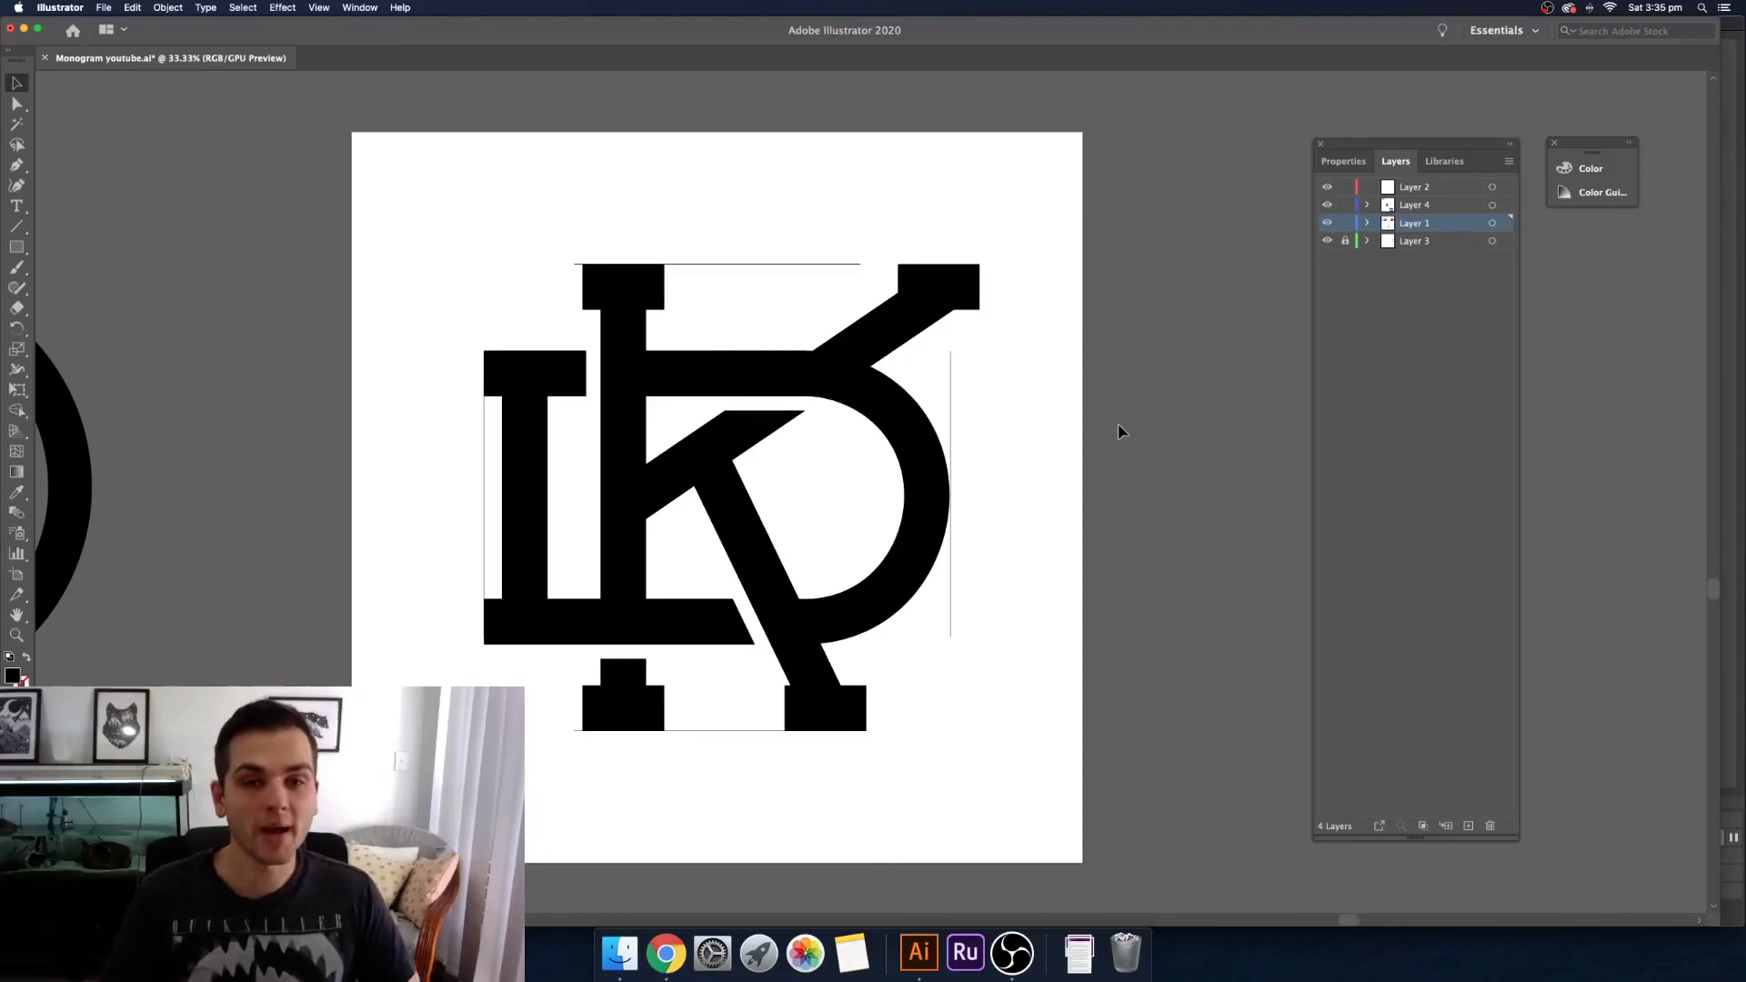
Step: Examine the finished DK monogram, its Daily Kick logo over the coffee photo, and the neighbouring sheet of example monograms
scroll(627, 355, left, 4)
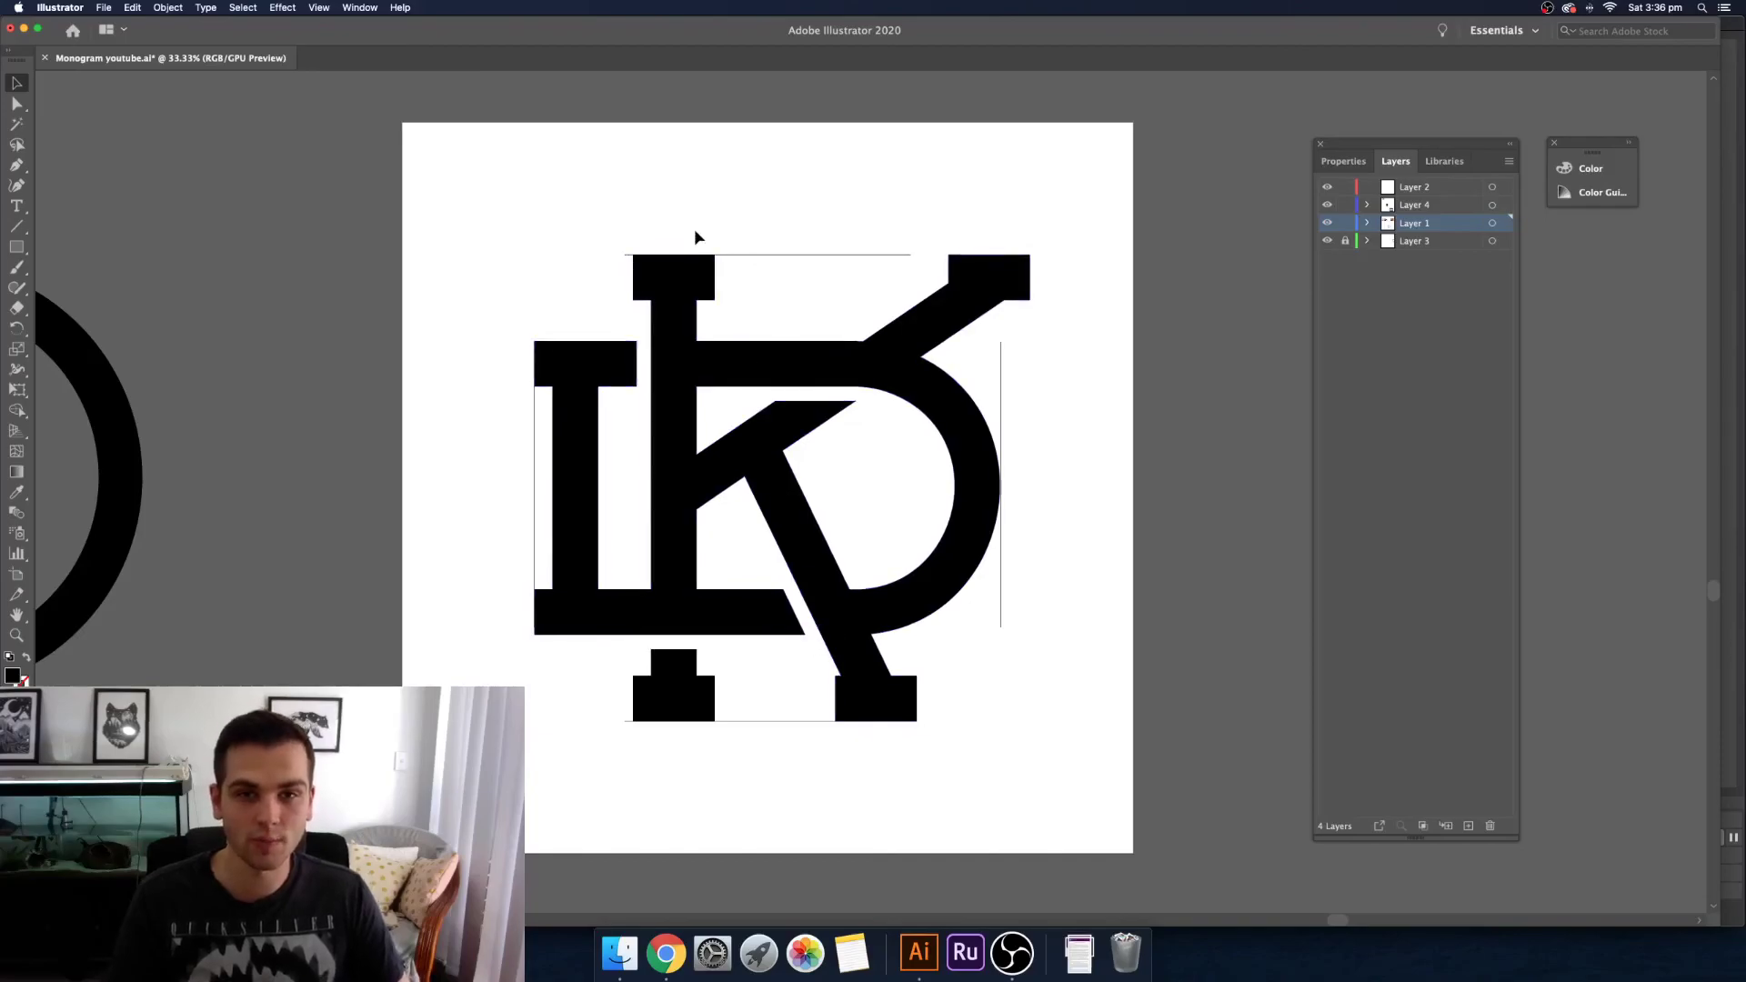
drag(610, 165, 780, 491)
drag(565, 206, 696, 533)
drag(759, 251, 729, 651)
drag(495, 176, 728, 155)
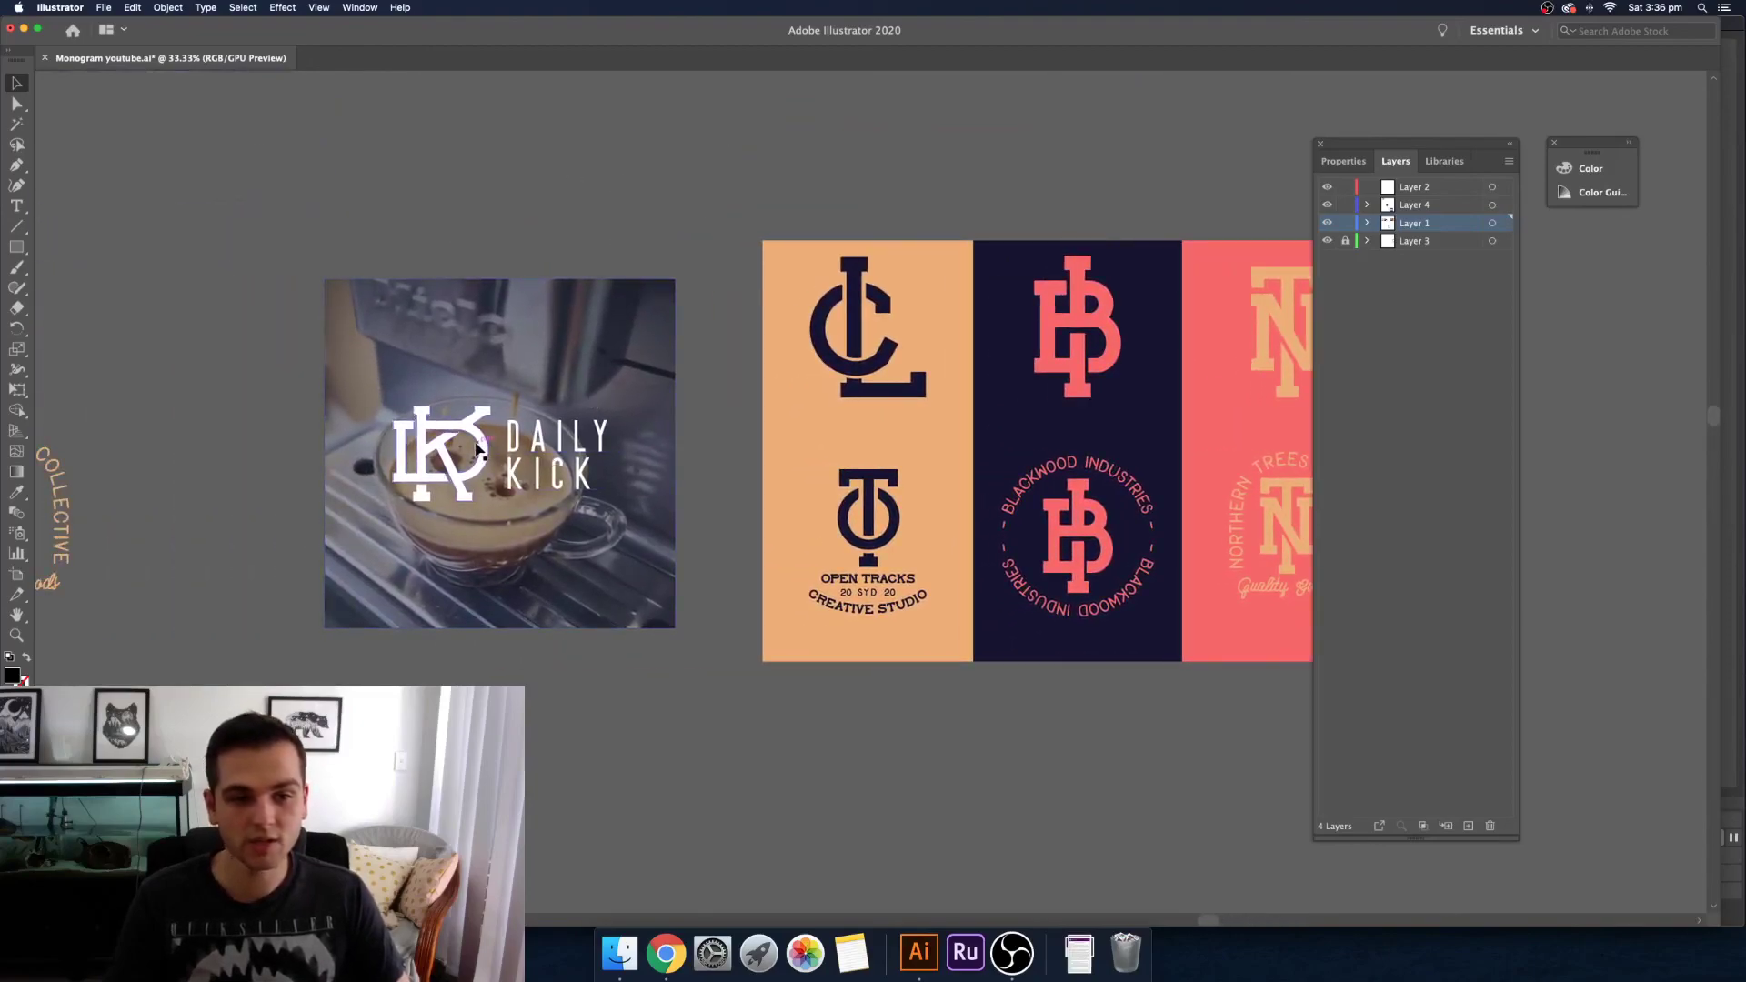
scroll(663, 273, left, 3)
scroll(663, 273, up, 2)
scroll(694, 264, right, 3)
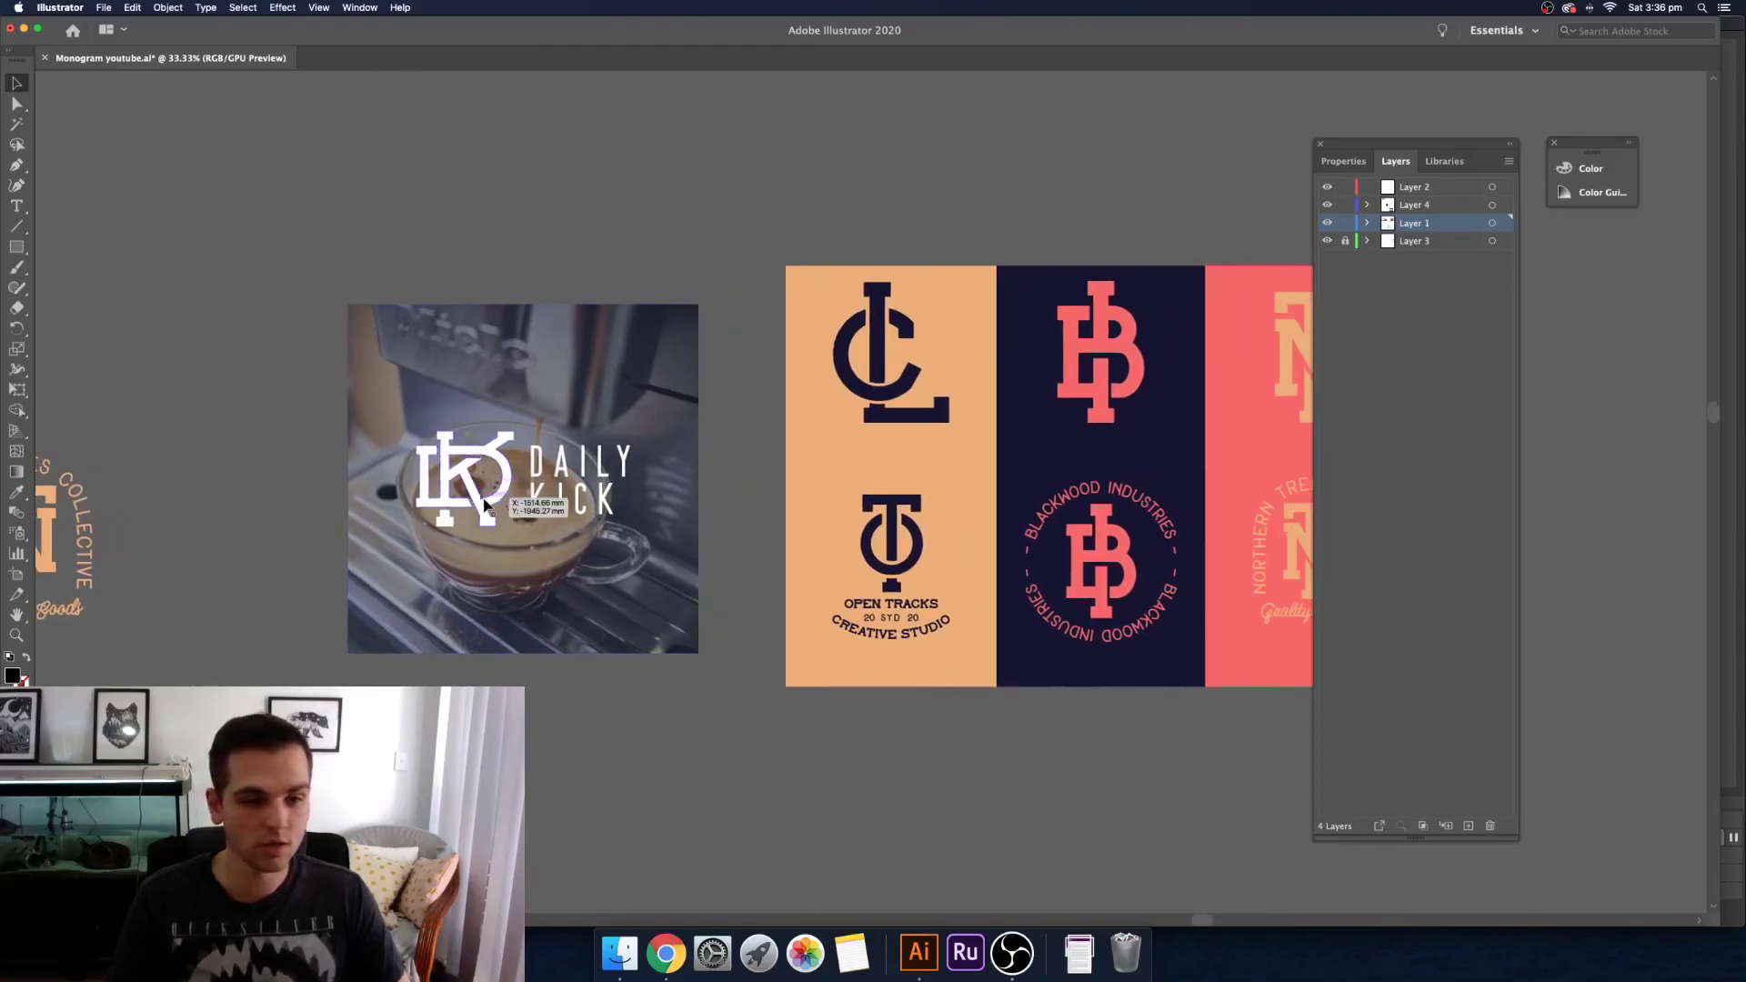
scroll(609, 472, right, 3)
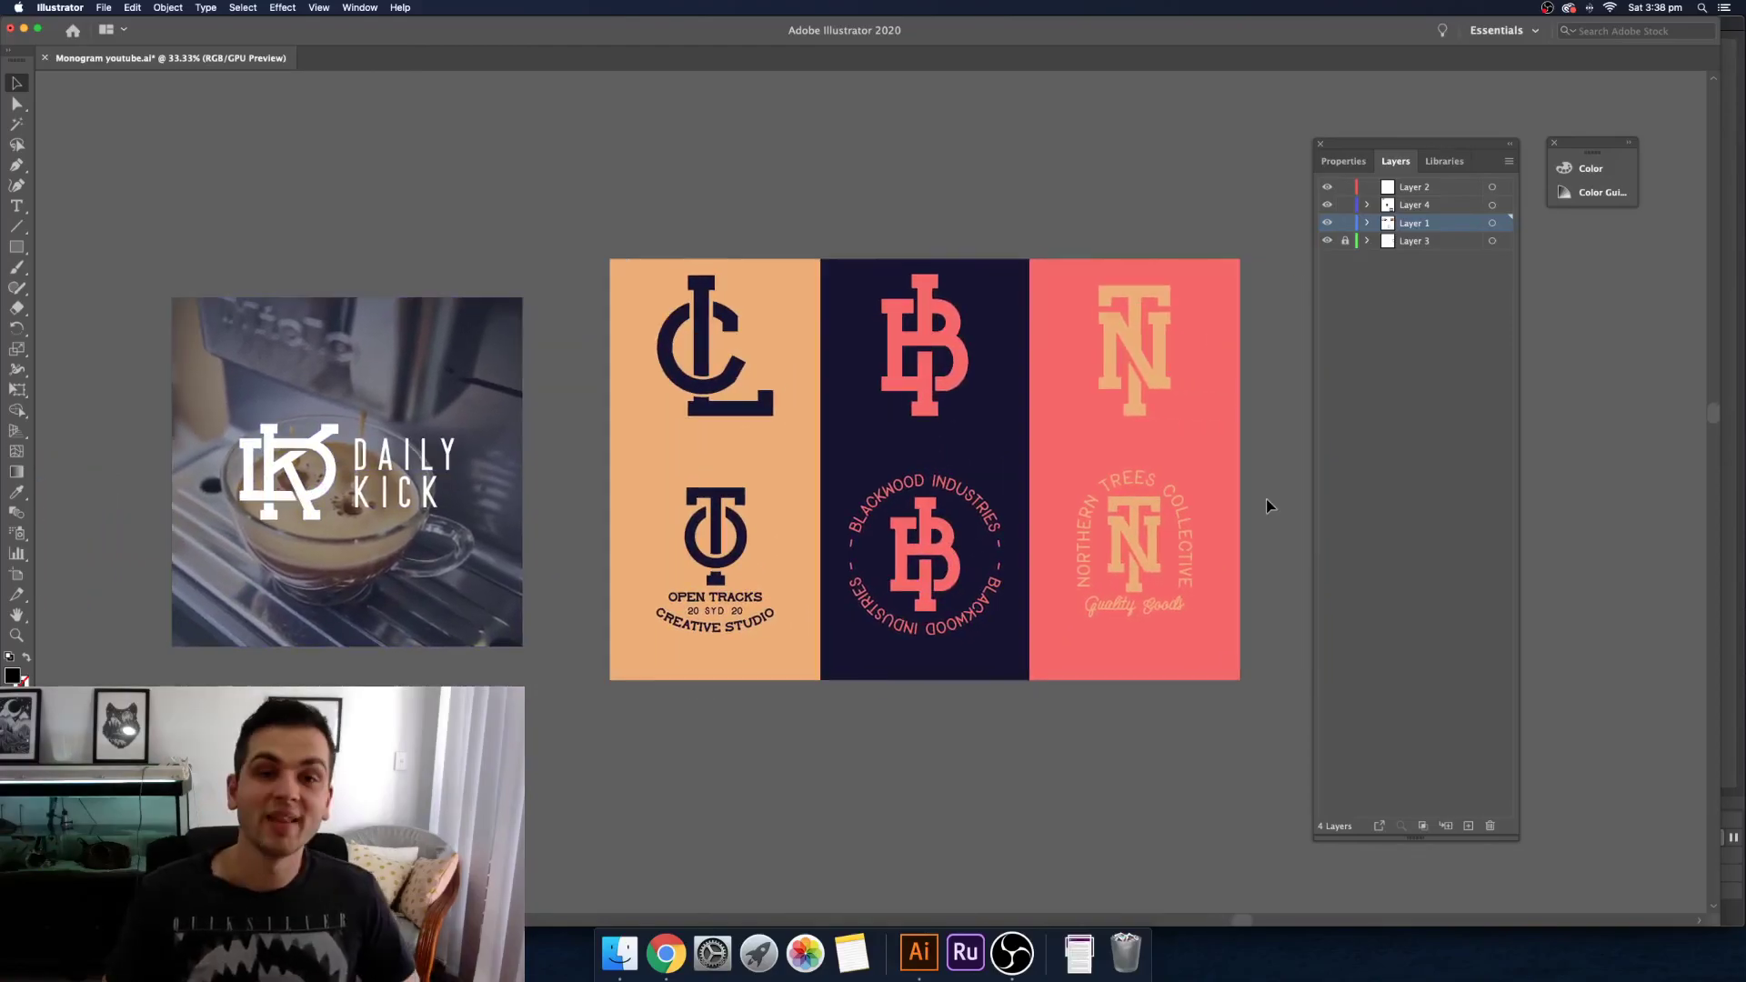